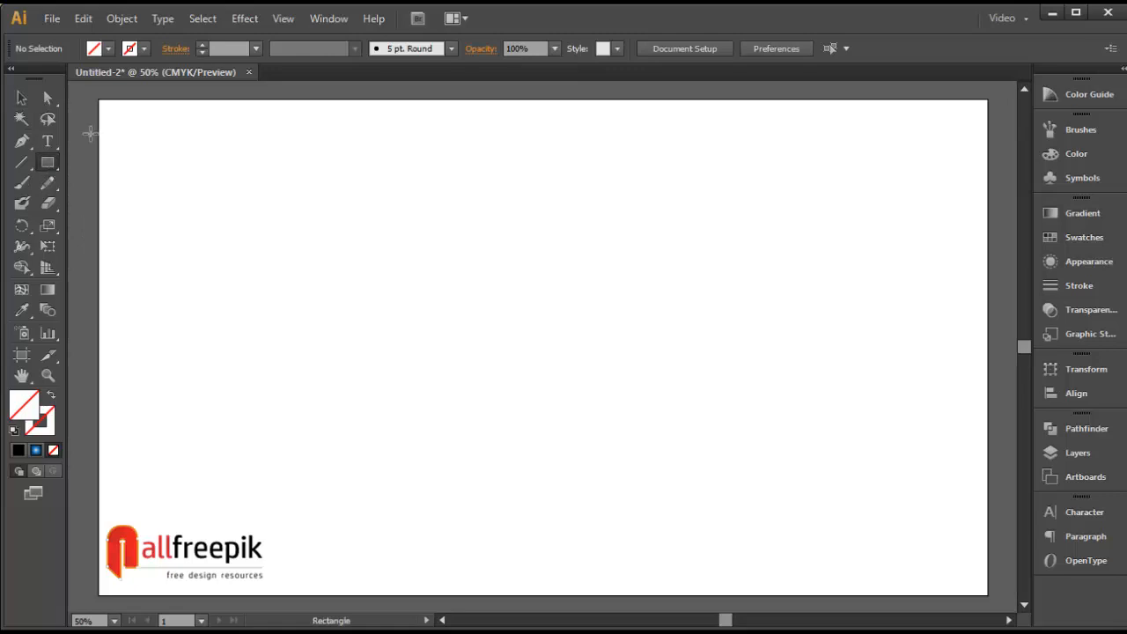
Draw a rectangle covering the whole artboard, fill it with the orange-red swatch and deselect it
left_click_drag(99, 99, 988, 595)
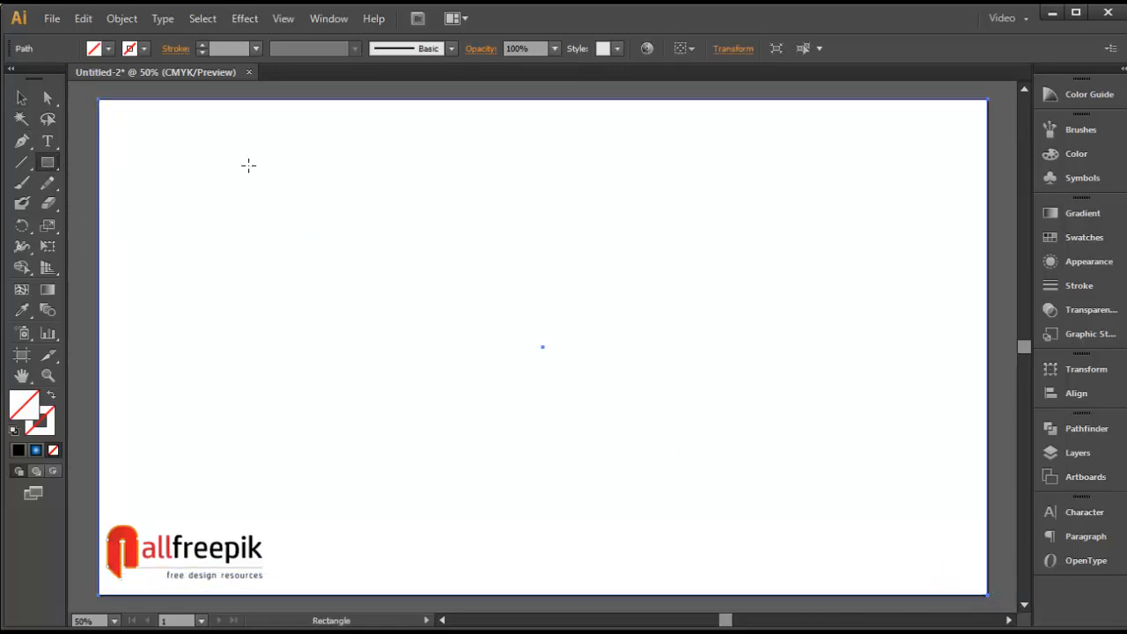
left_click(108, 48)
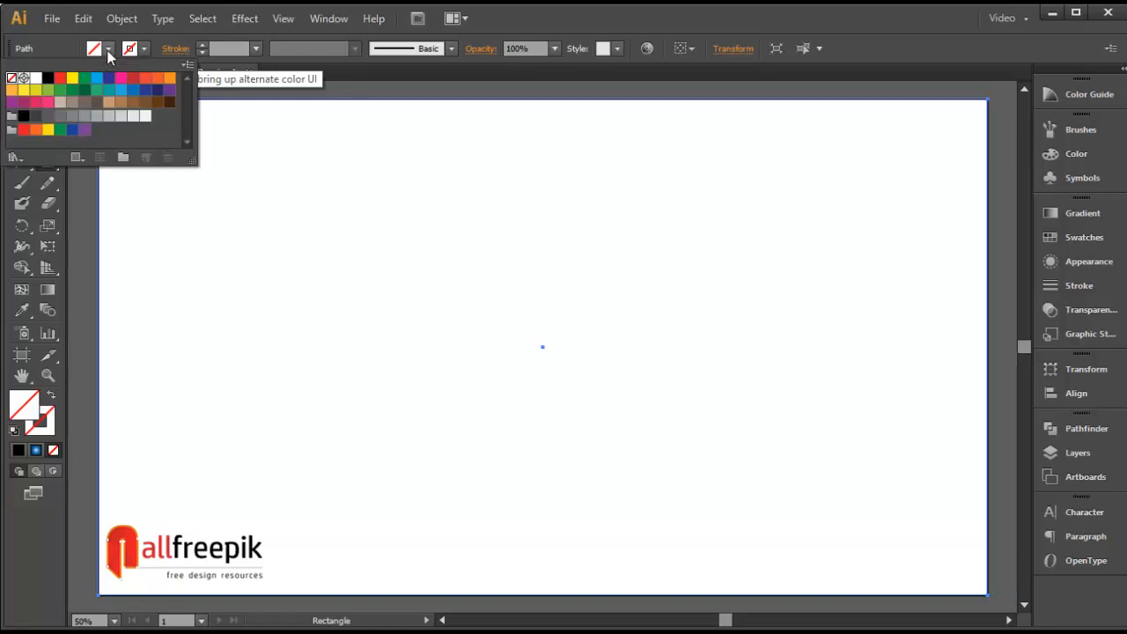
left_click(146, 80)
left_click(734, 22)
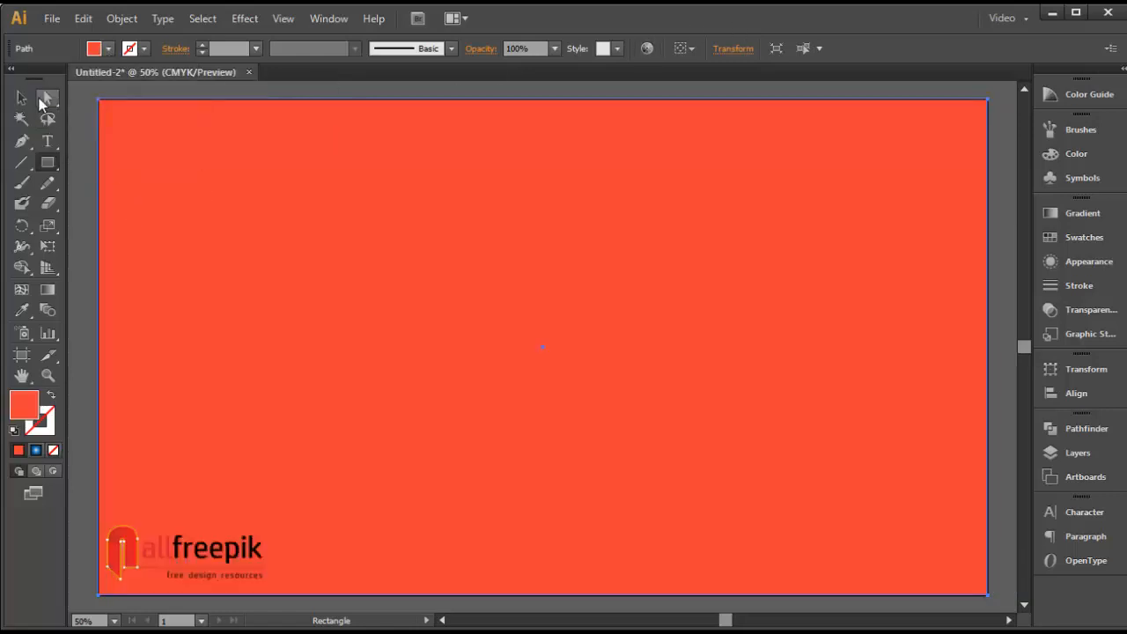
left_click(25, 97)
left_click(118, 91)
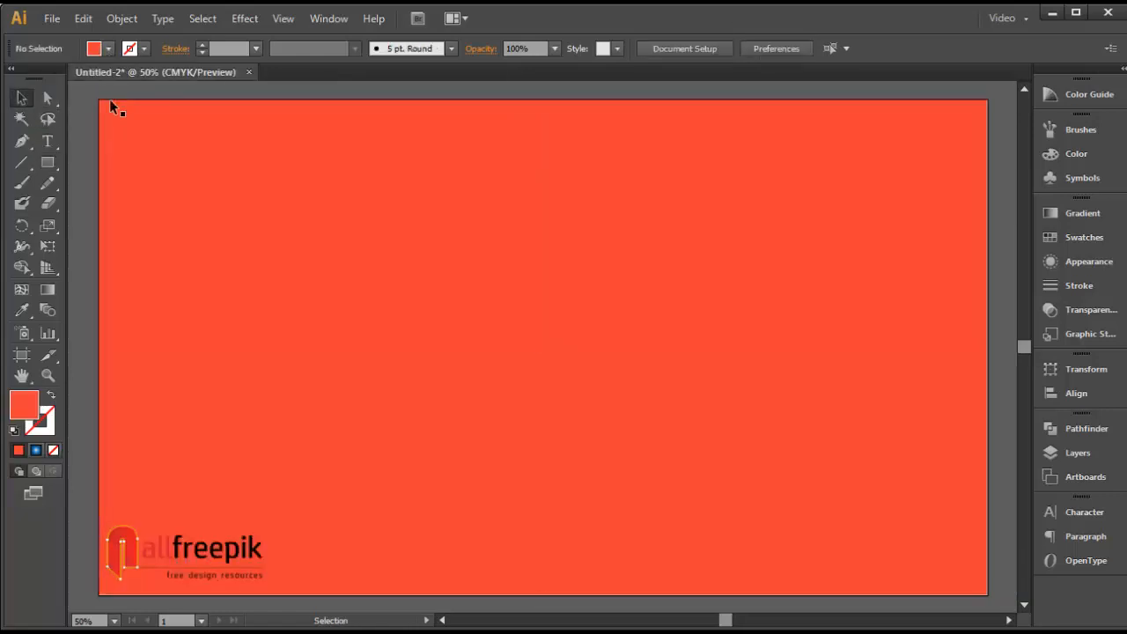
Draw a full-height vertical line near the artboard's left edge with a 1 pt white stroke
left_click(22, 161)
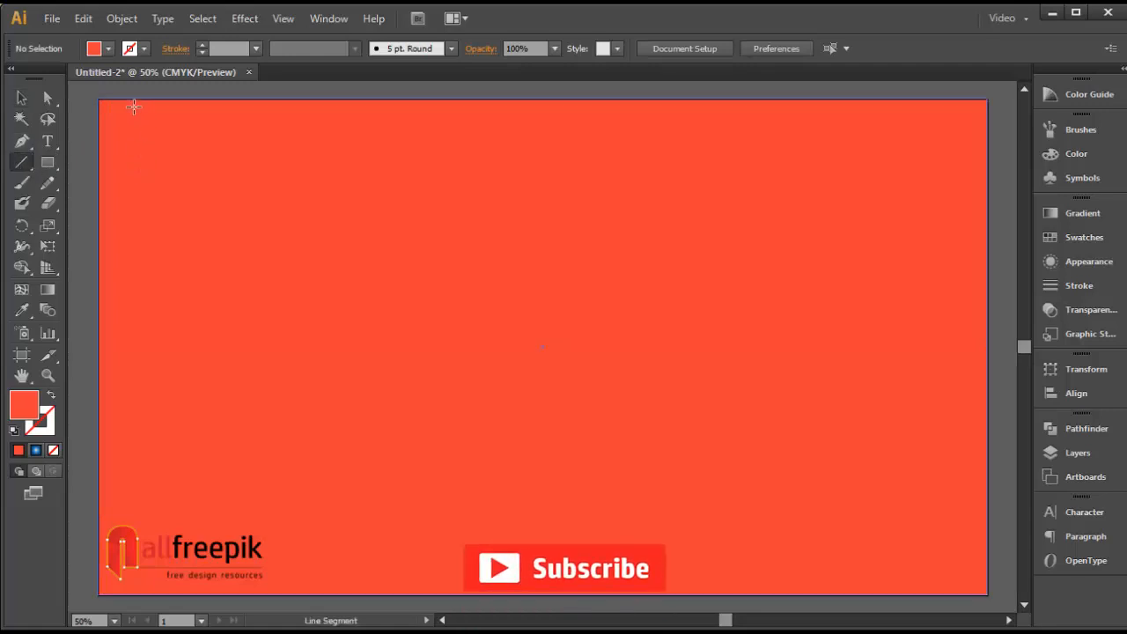
left_click_drag(131, 95, 195, 596)
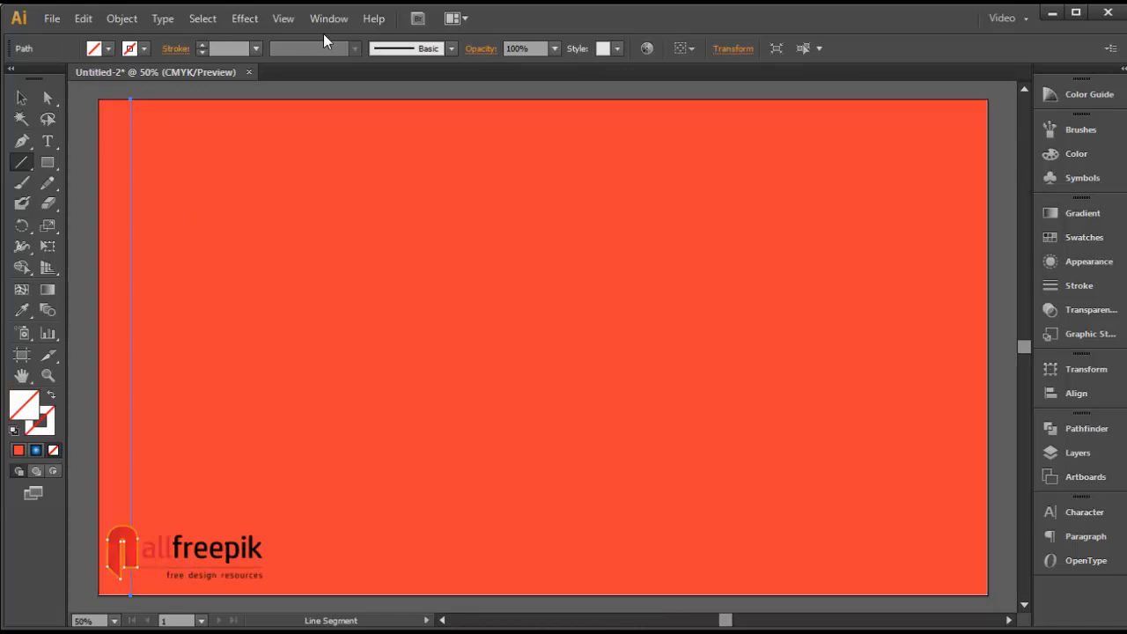
left_click(256, 49)
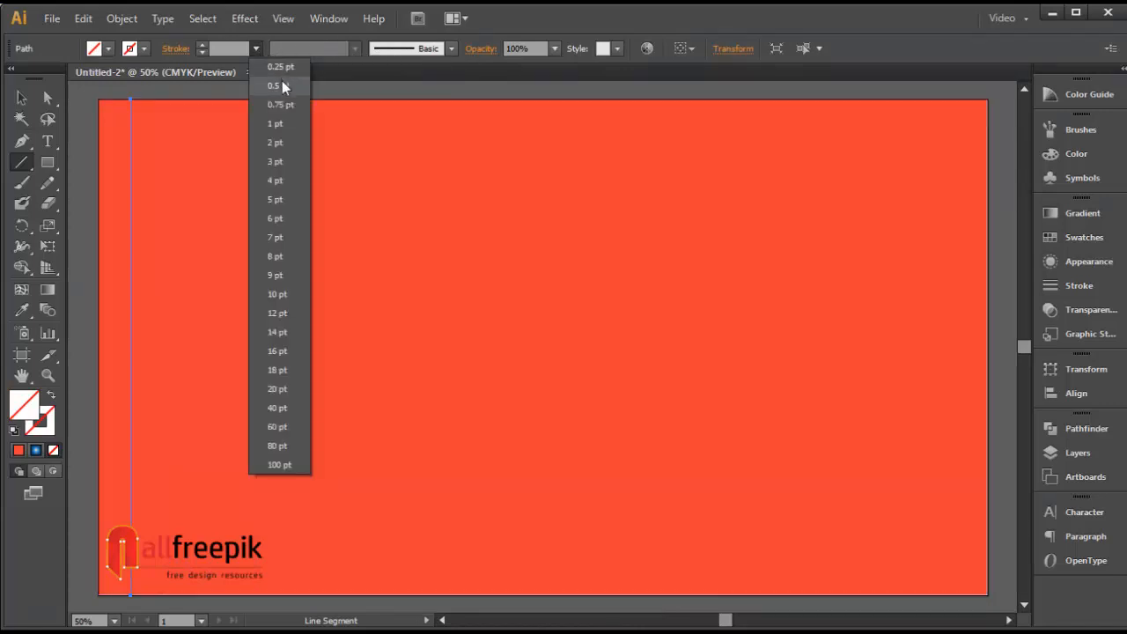
left_click(278, 102)
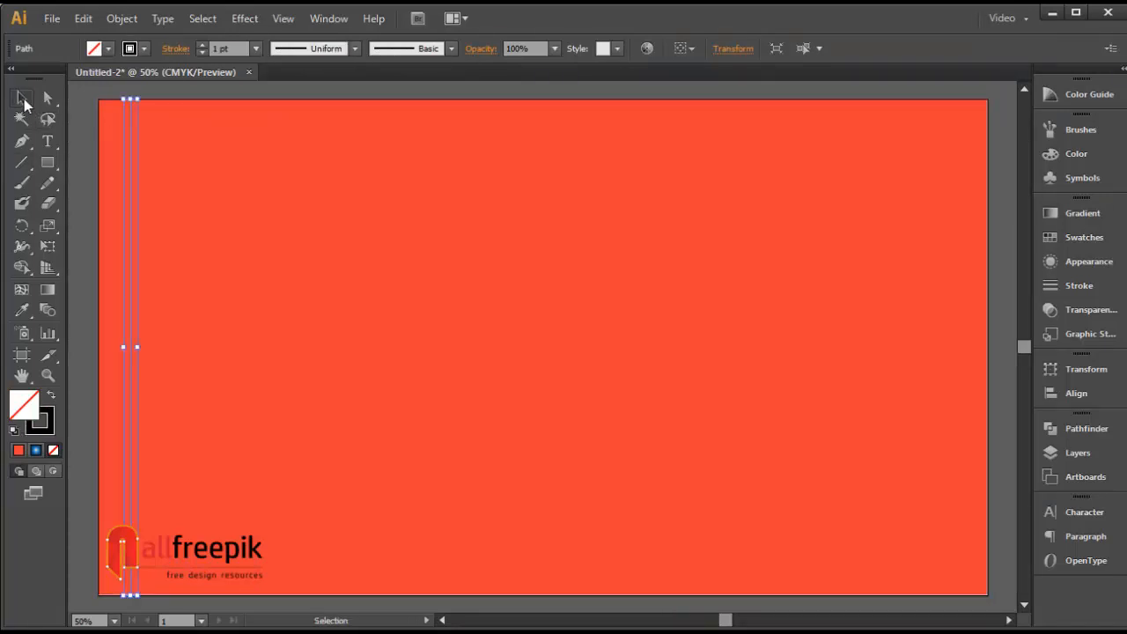
left_click(138, 50)
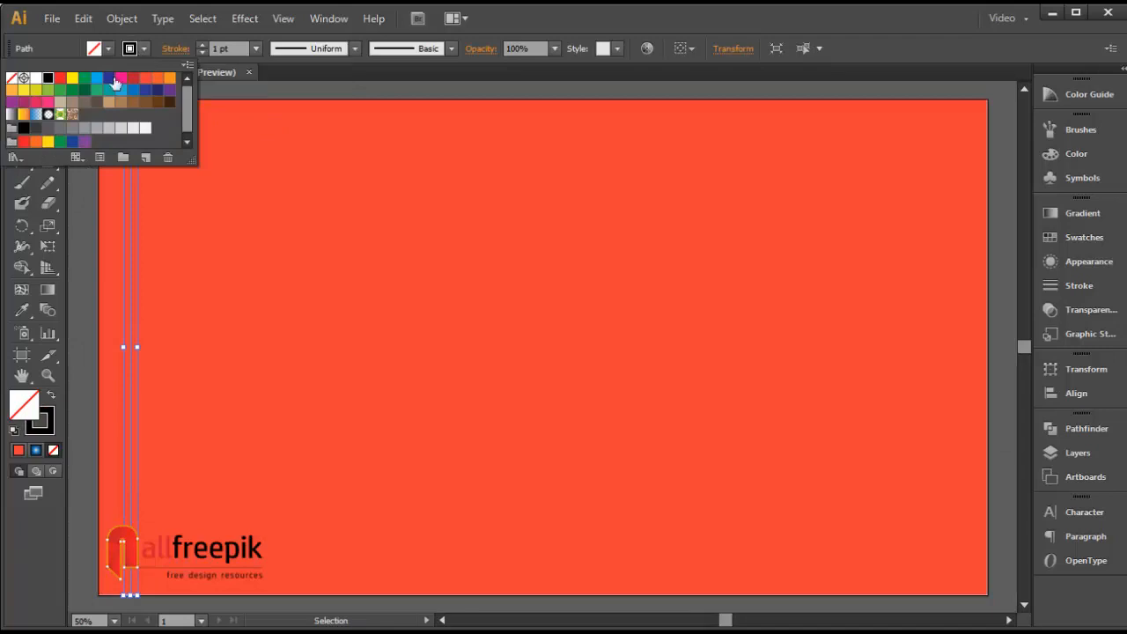
left_click(37, 79)
left_click(228, 91)
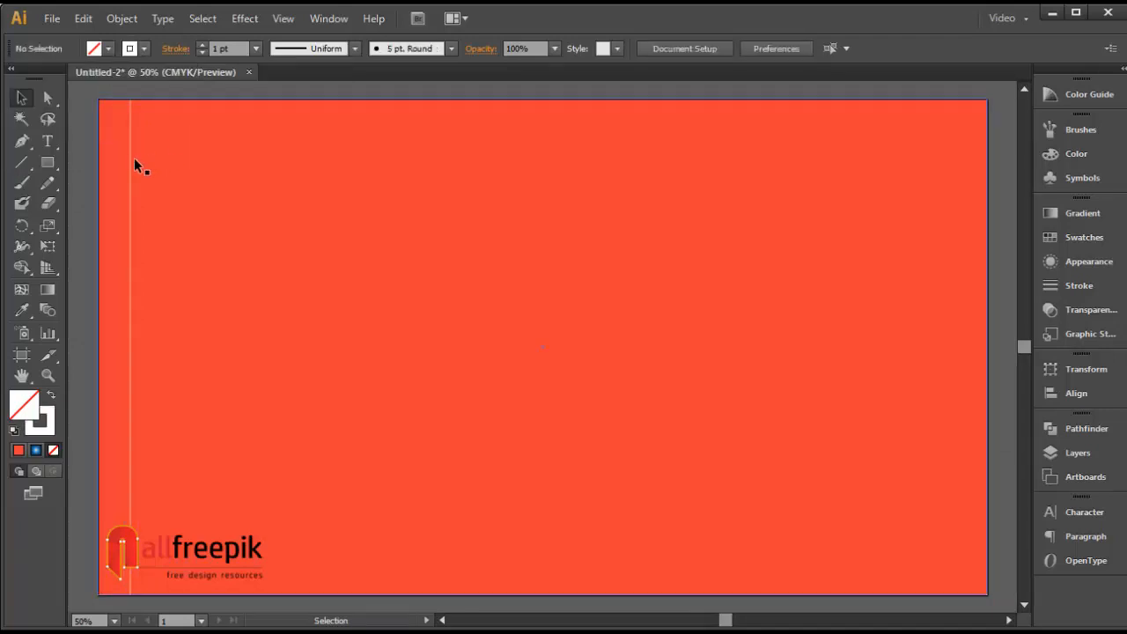
Duplicate the white vertical line near the artboard's right edge and select both lines
left_click_drag(130, 159, 954, 196)
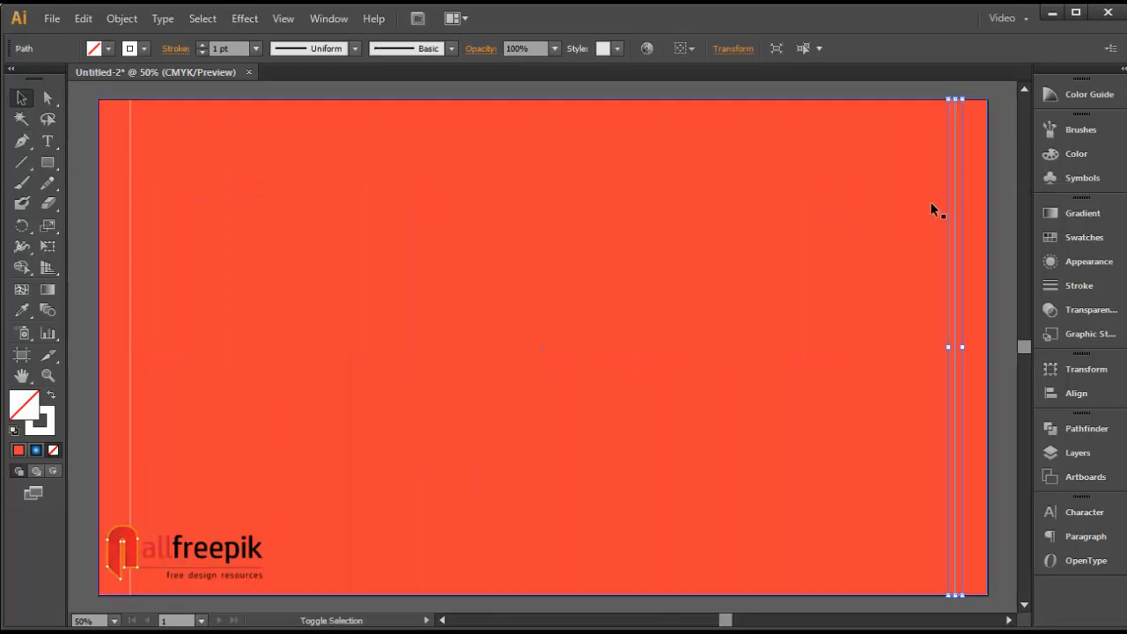
left_click(130, 196, "shift")
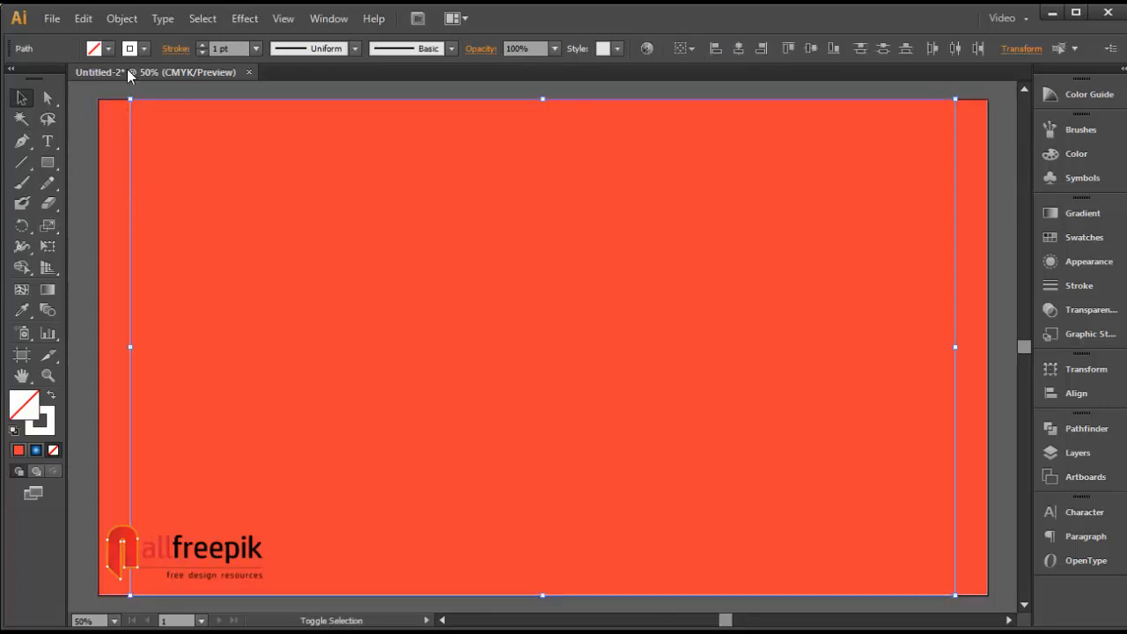
Blend the two vertical lines using a spacing of 15 specified steps
left_click(120, 18)
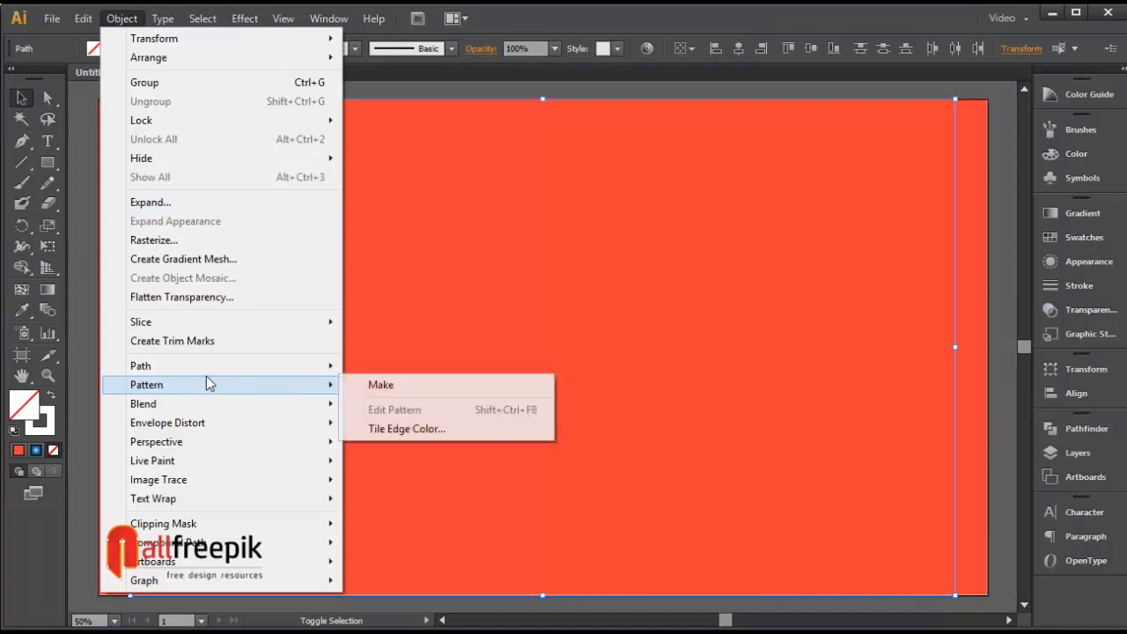
mouse_move(208, 374)
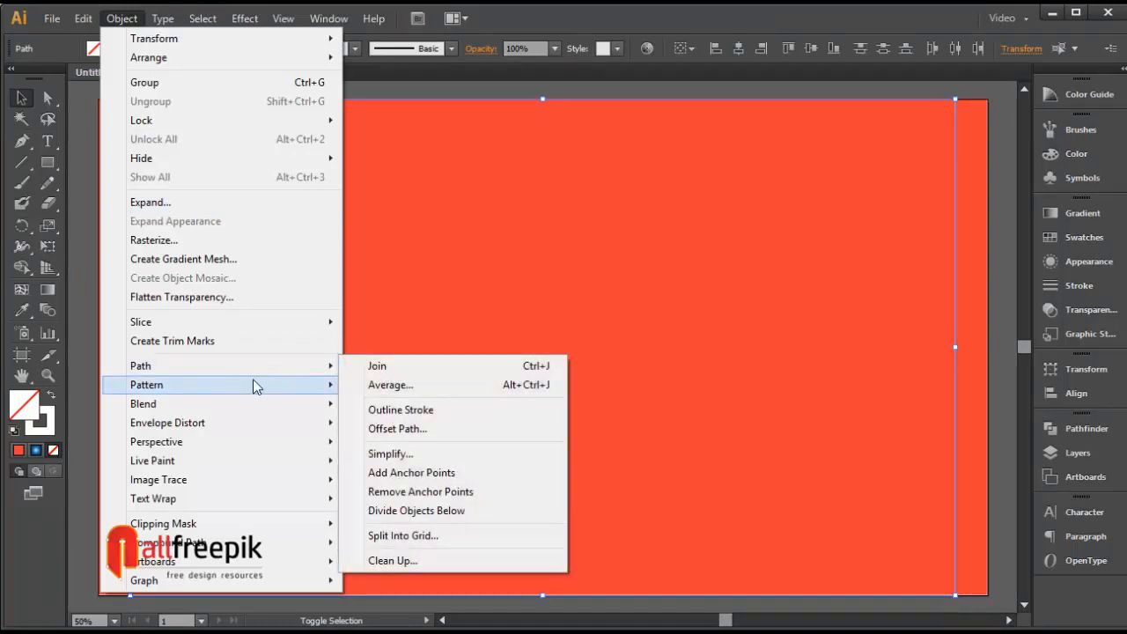
mouse_move(227, 408)
left_click(429, 449)
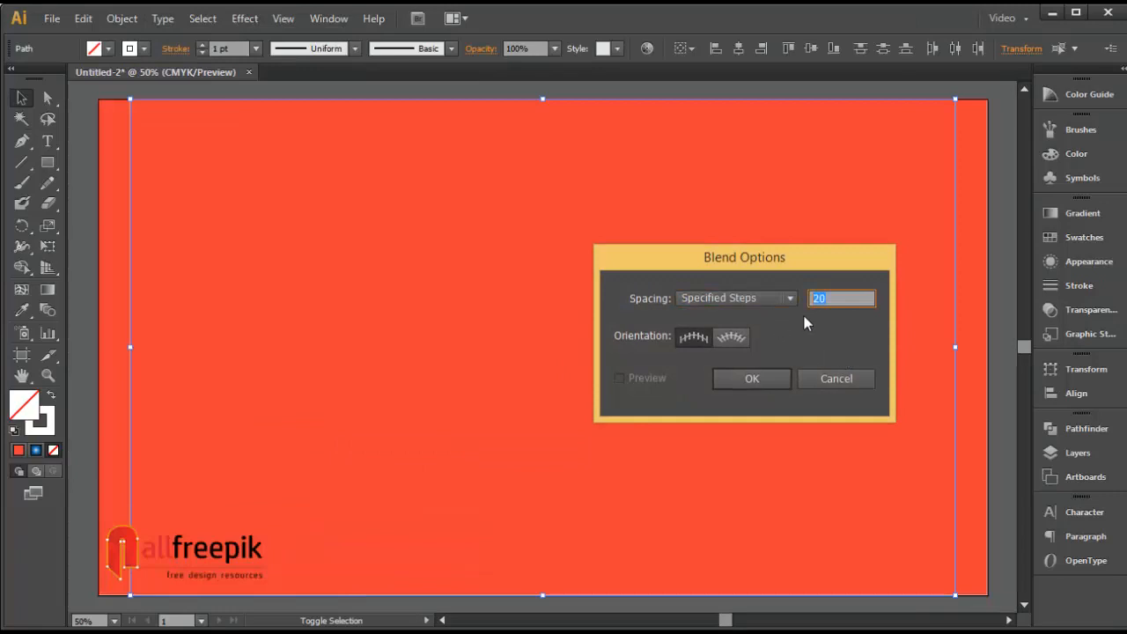
type("15")
left_click(763, 381)
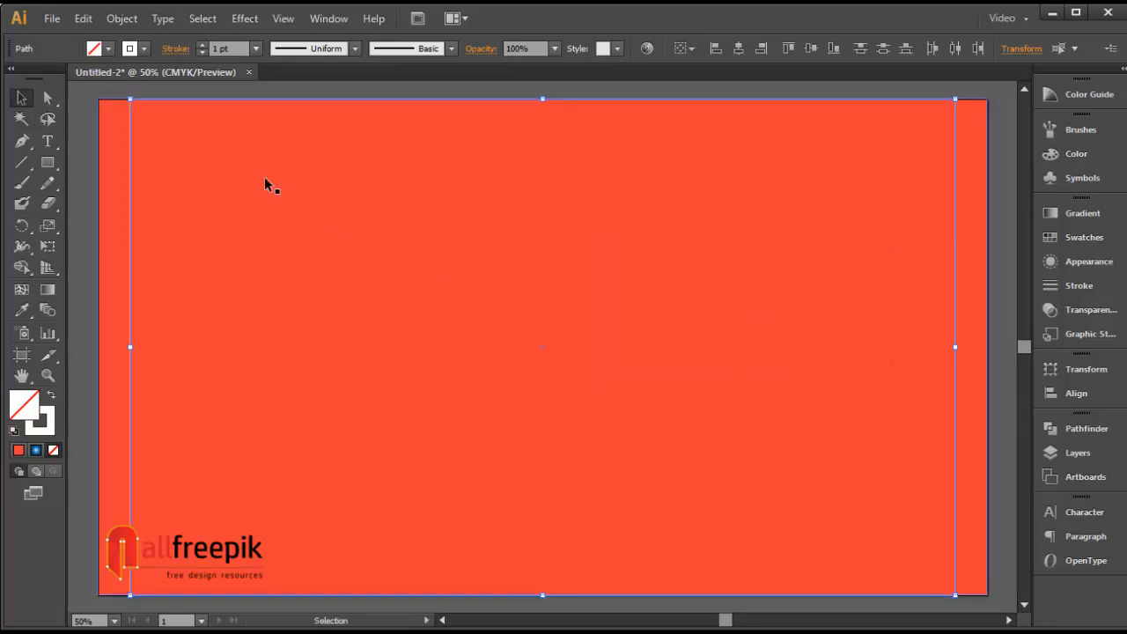
left_click(121, 18)
mouse_move(233, 368)
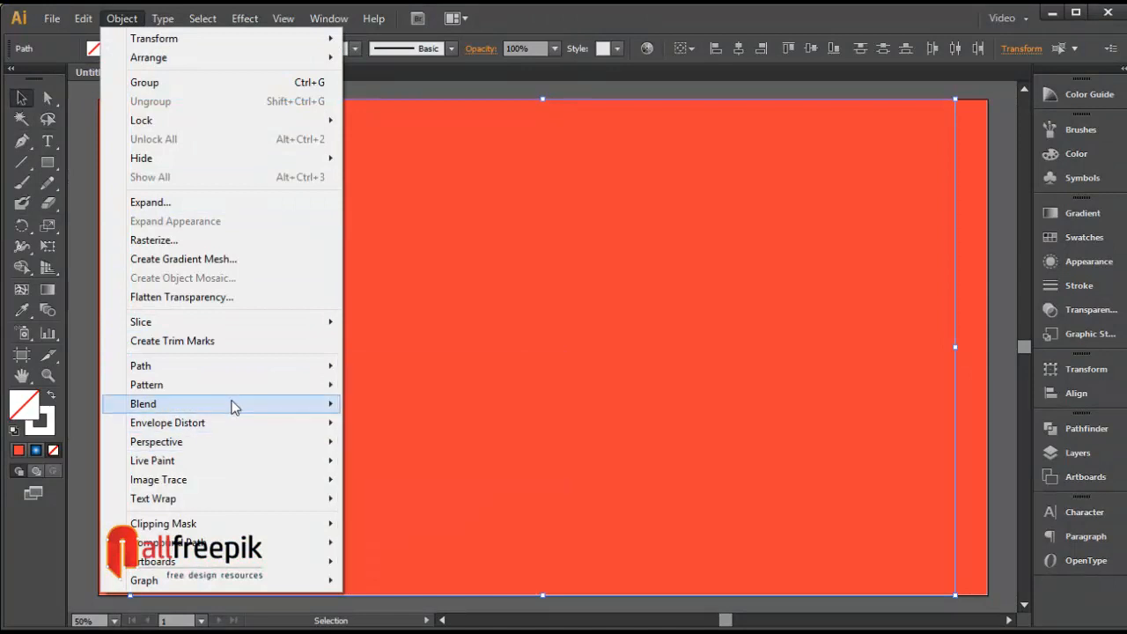
mouse_move(232, 403)
left_click(419, 405)
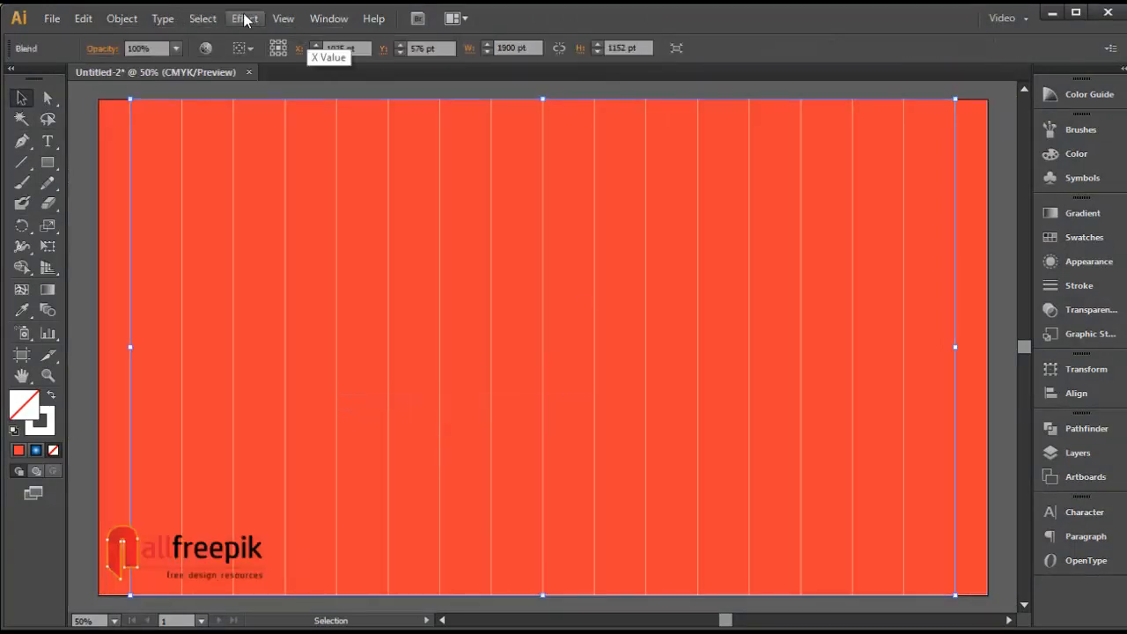
Expand the line blend with the Object, Fill and Stroke options enabled
left_click(120, 19)
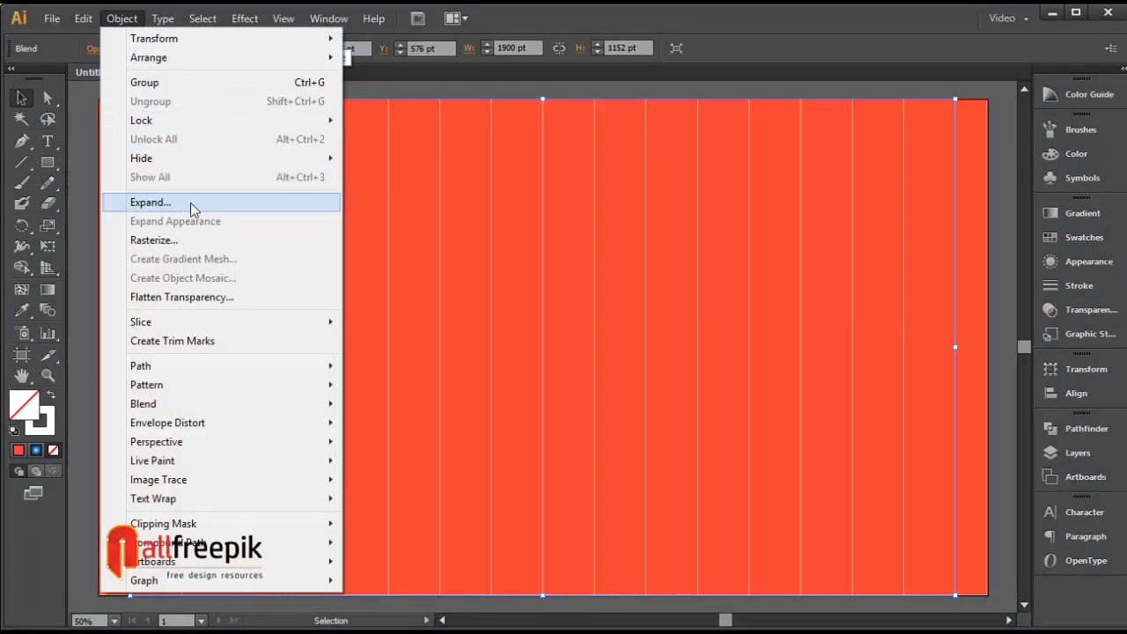
left_click(190, 203)
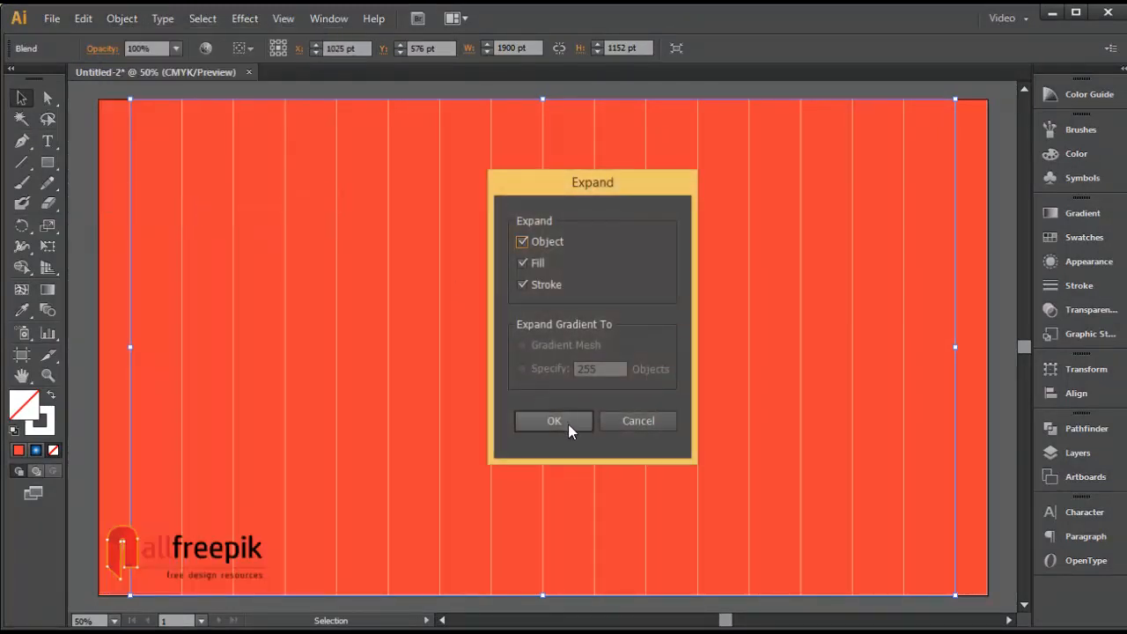
left_click(554, 420)
Preview a Zig Zag effect on the line group with 74 pt absolute size, 1 ridge per segment and smooth points
left_click(247, 19)
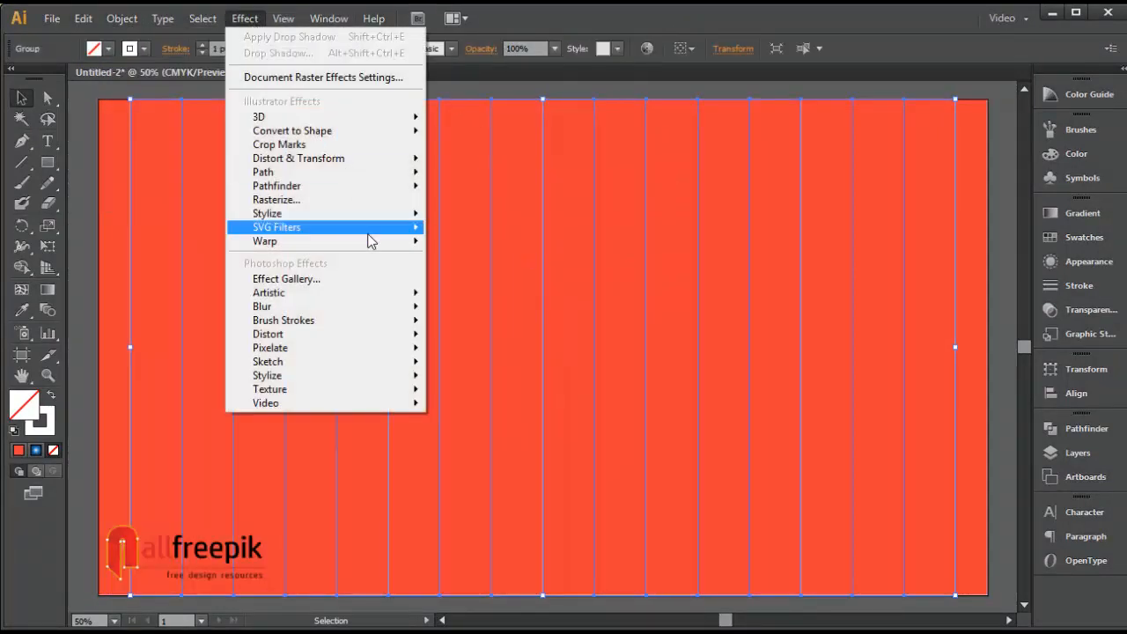
mouse_move(354, 160)
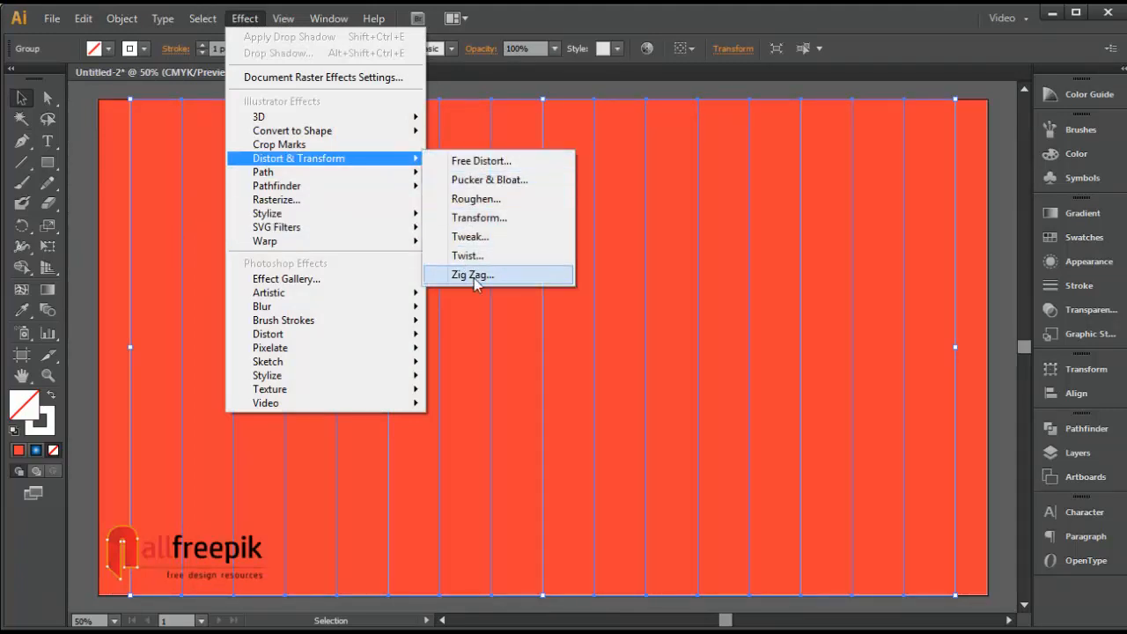
left_click(473, 275)
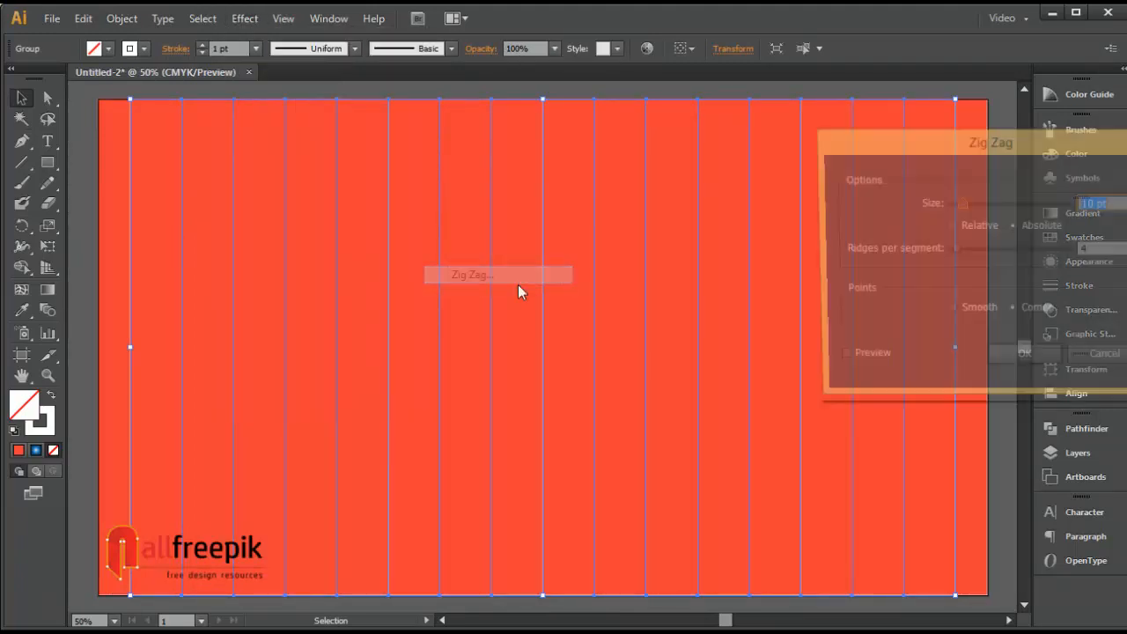
left_click(838, 360)
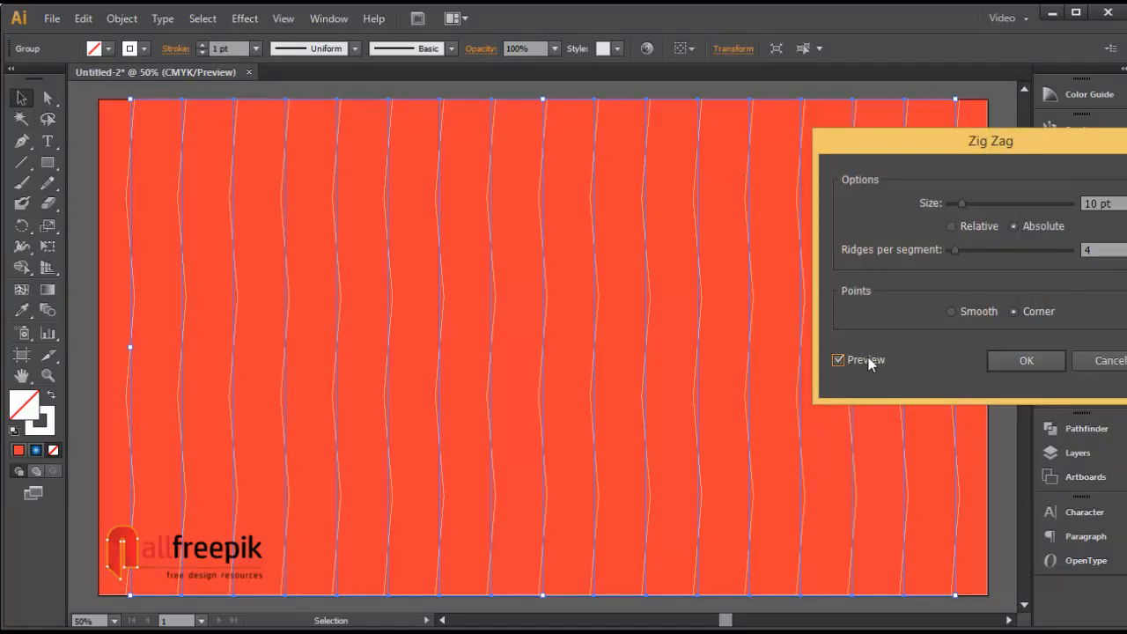
left_click(1038, 204)
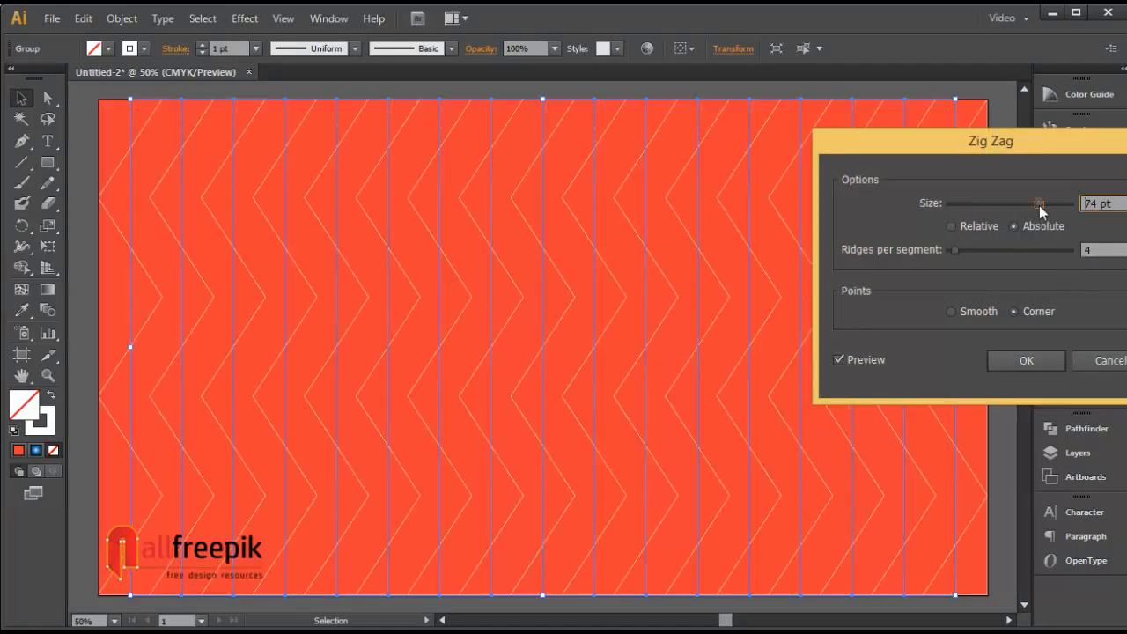
left_click(984, 313)
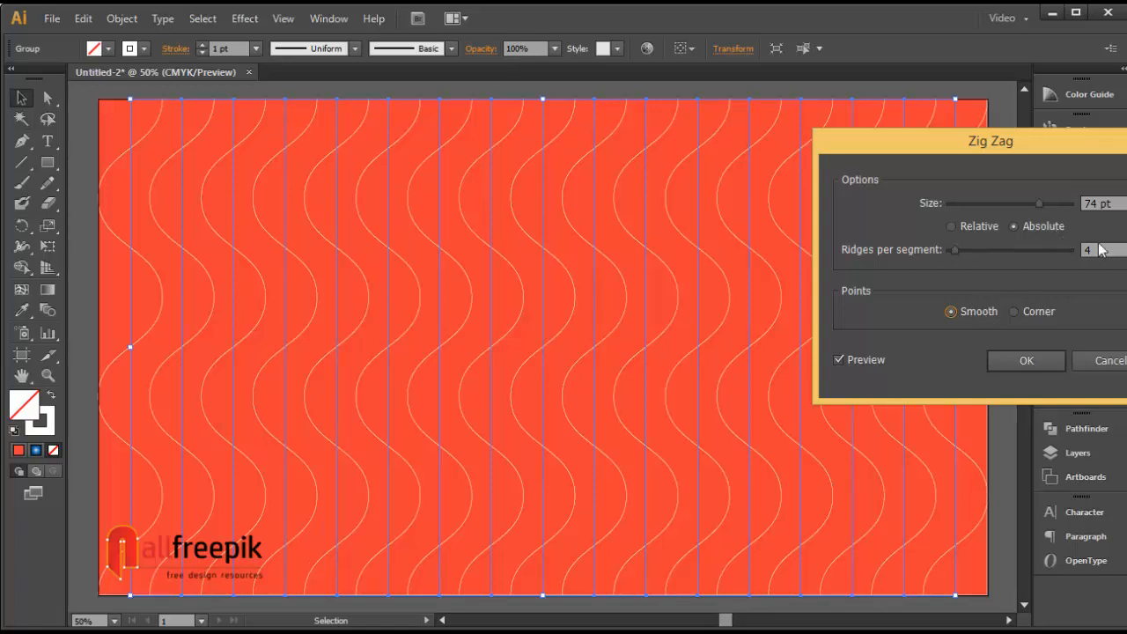
key("Tab")
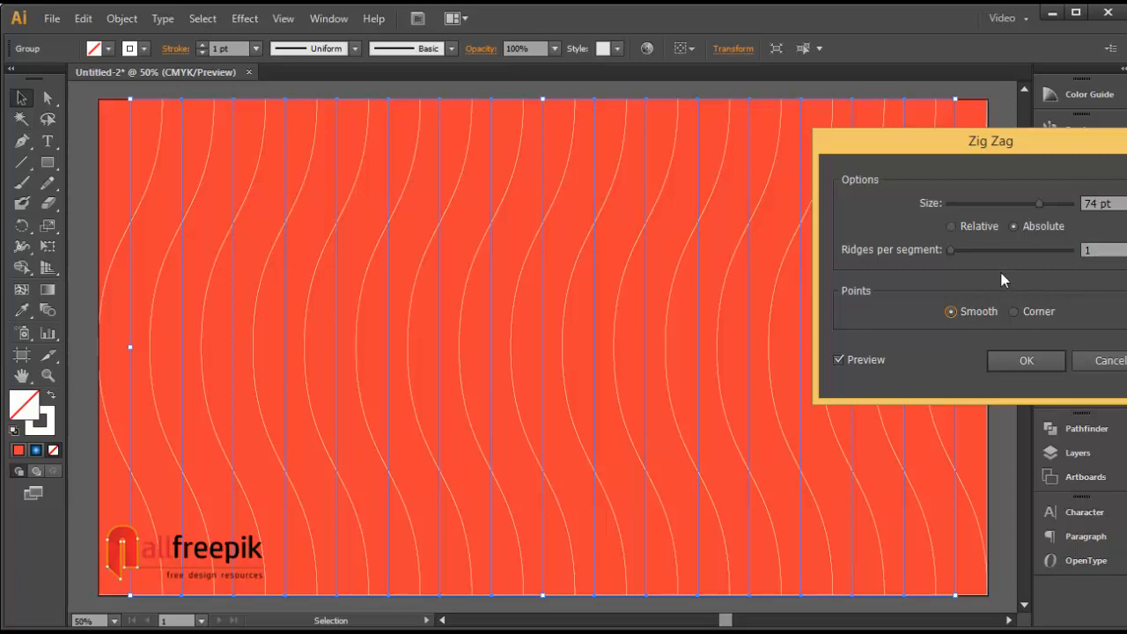
Set the Zig Zag size to 50 pt and the ridges per segment to 1.5, and apply the effect
mouse_move(1033, 205)
left_mouse_down()
mouse_move(1044, 203)
mouse_move(1025, 202)
left_mouse_up()
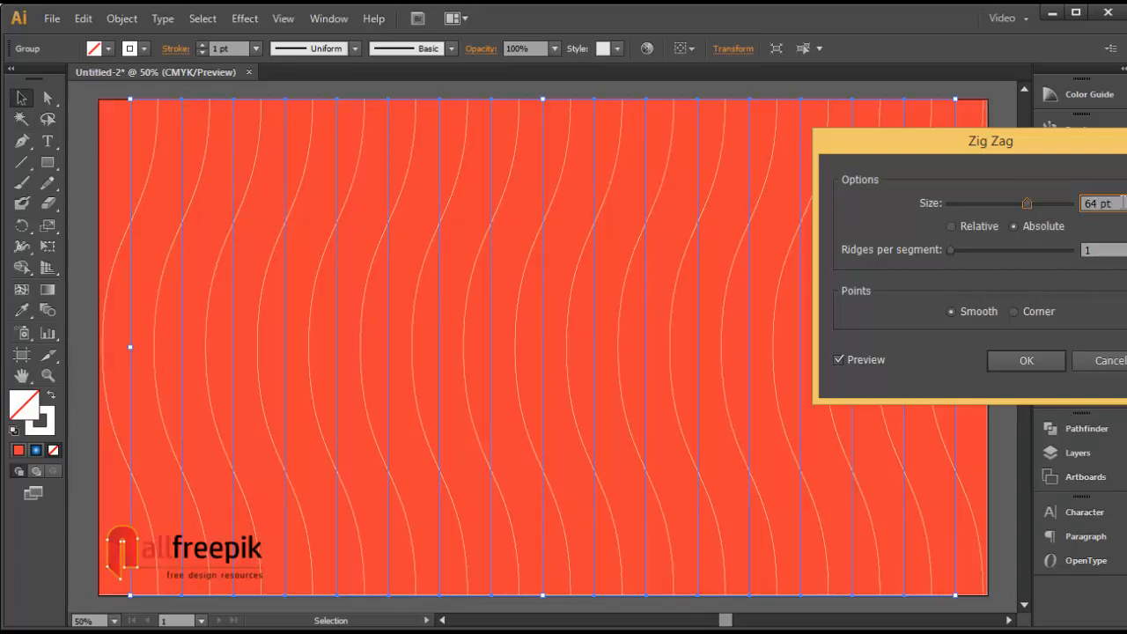
left_click(1083, 205)
key("Tab")
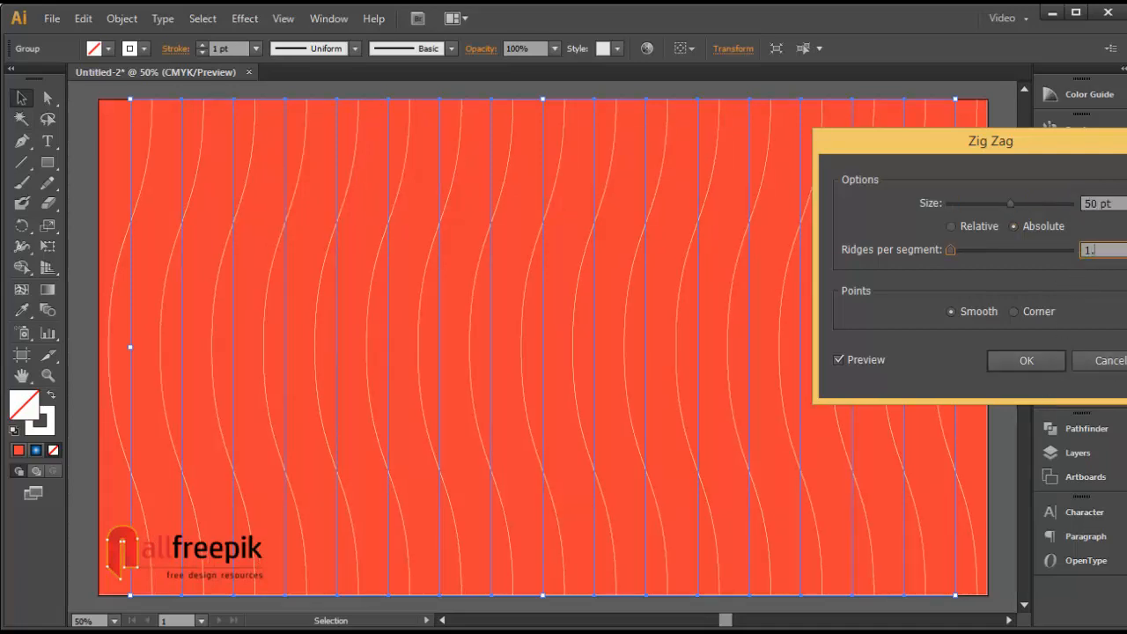
type(".5")
key("Tab")
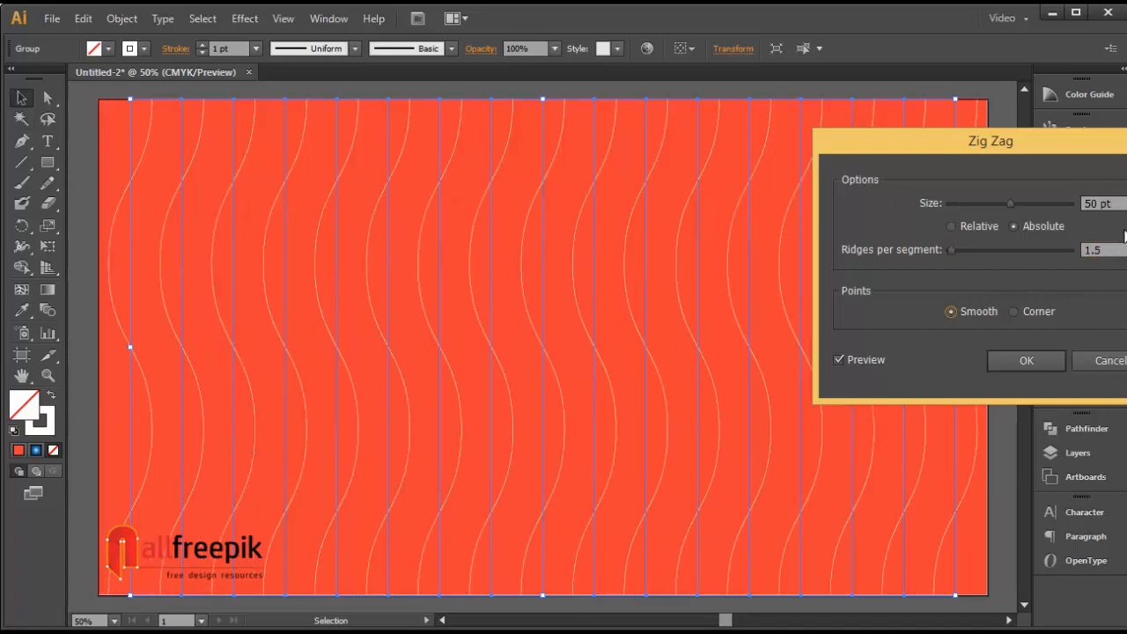
left_click(1021, 362)
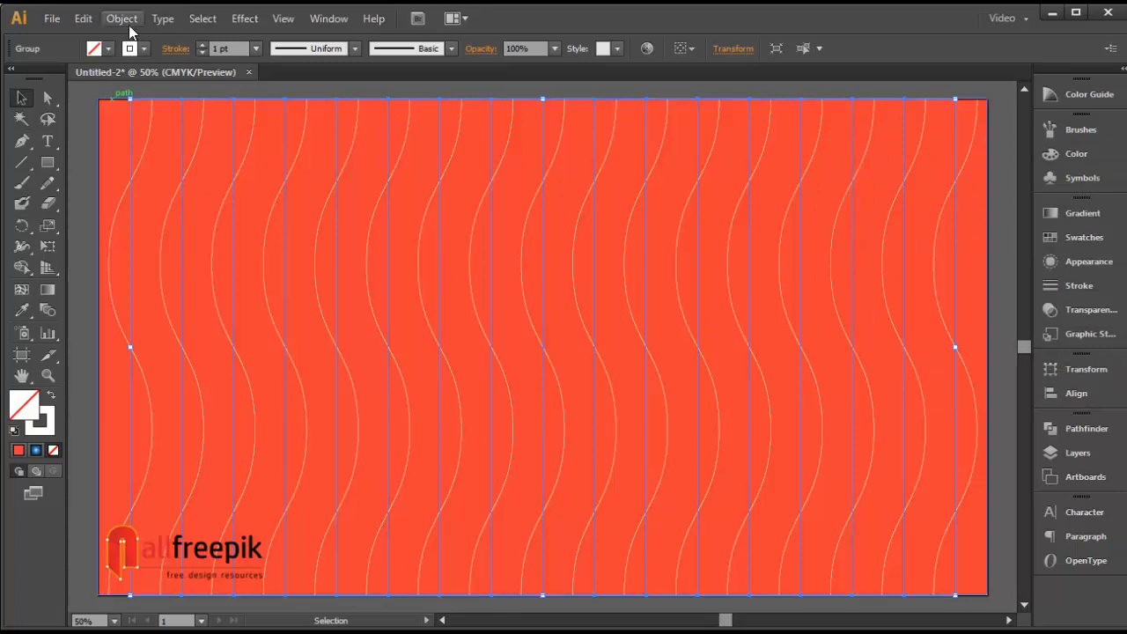
Expand the appearance of the zig-zagged line group into real wavy paths
left_click(129, 24)
left_click(146, 219)
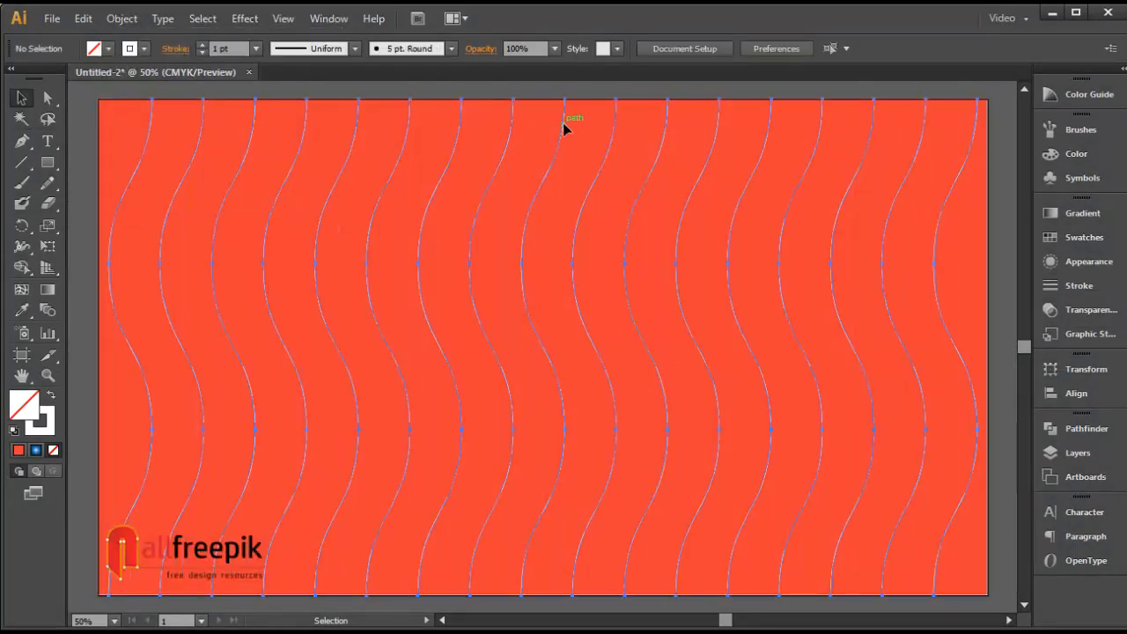
Select the wavy line group and stretch it slightly beyond the artboard's upper and lower edges
left_click(563, 122)
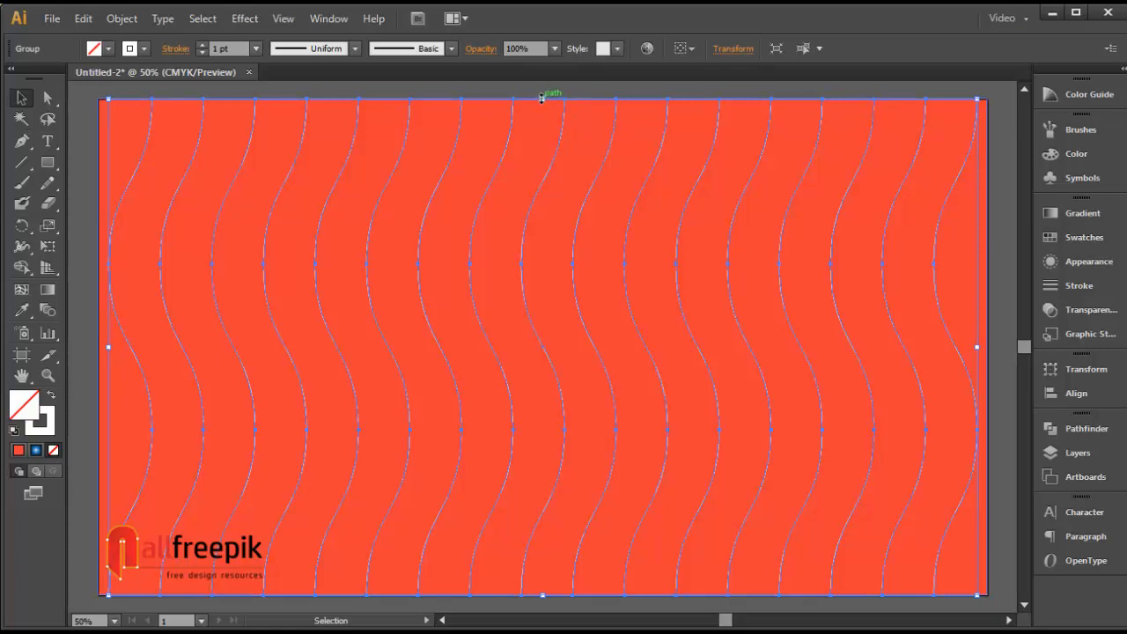
left_click_drag(542, 98, 599, 153)
scroll(617, 372, "down", 5)
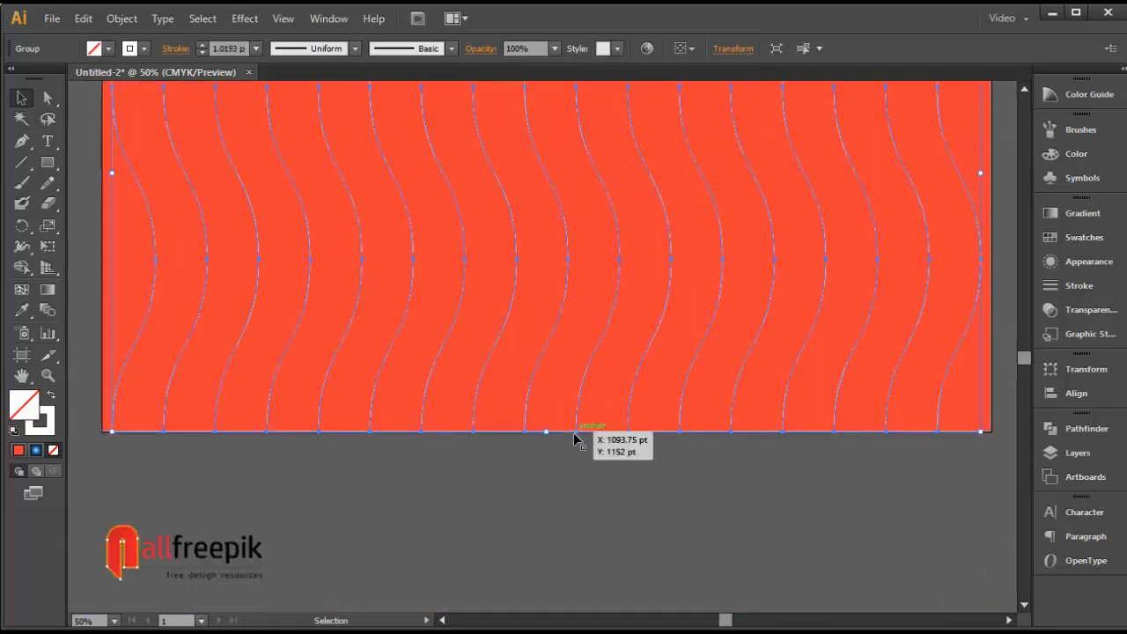
left_click_drag(548, 431, 555, 449)
left_click_drag(613, 343, 646, 428)
left_click_drag(591, 303, 604, 403)
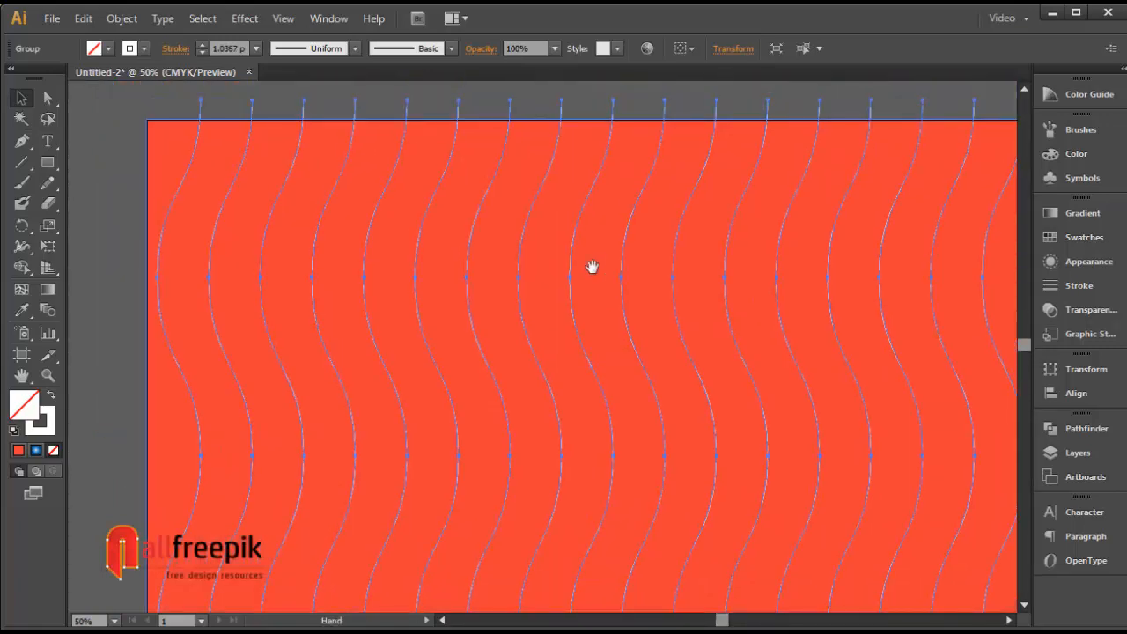
Ungroup the wavy lines into individual lines and clear the selection
right_click(565, 120)
left_click(629, 221)
left_click(93, 132)
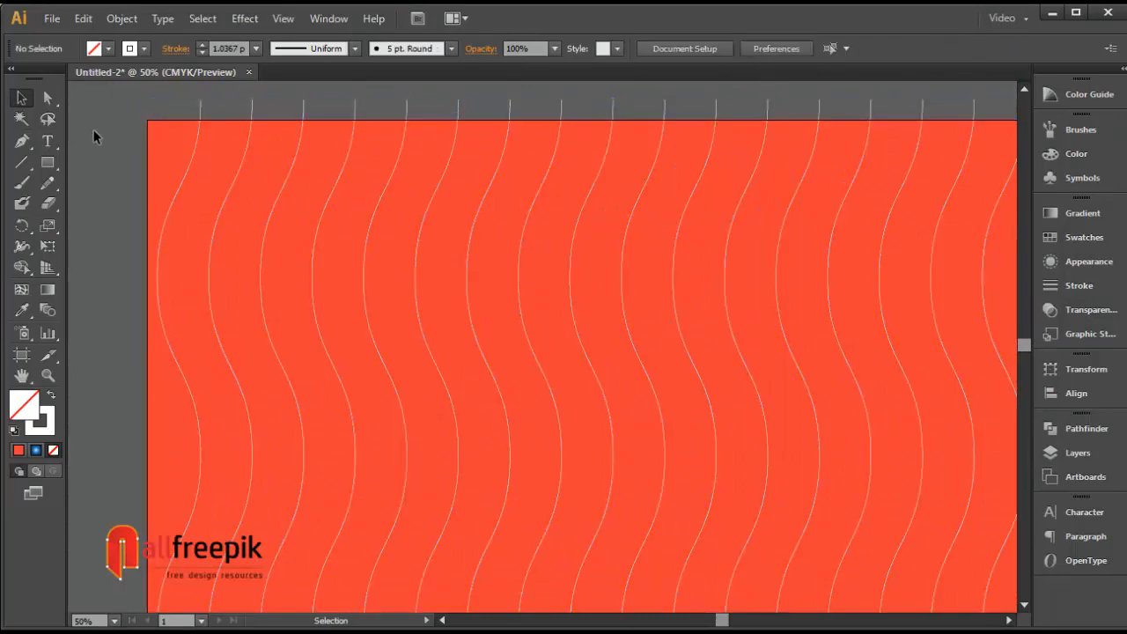
Divide the background rectangle along the first and second wavy lines from the left, using Divide Objects Below for each
left_click(200, 109)
left_click(139, 22)
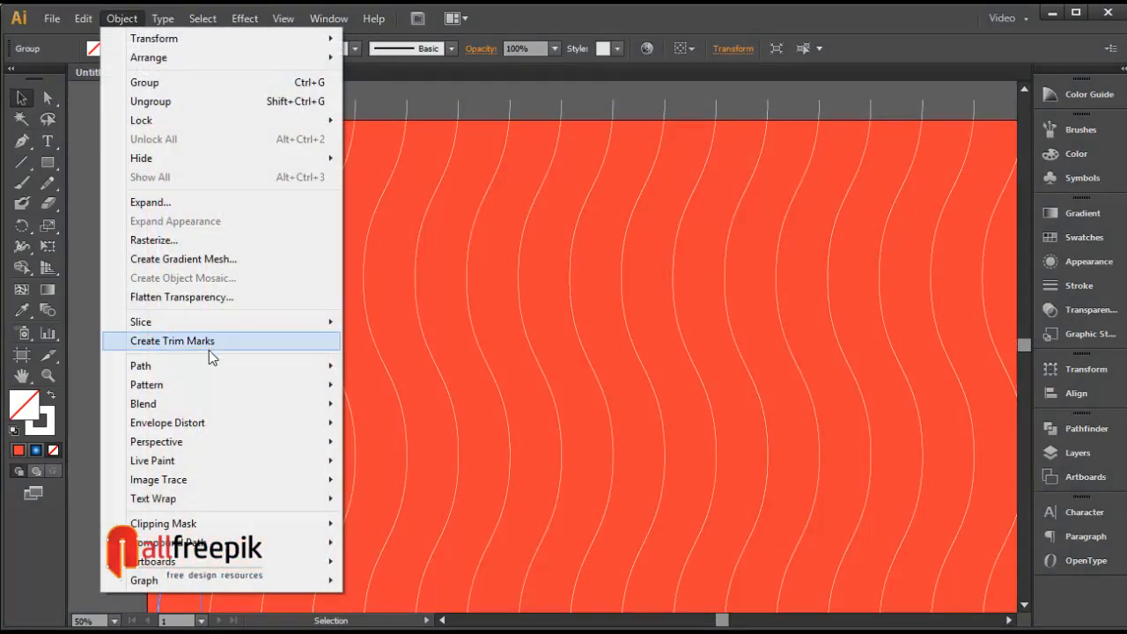
mouse_move(296, 367)
left_click(461, 512)
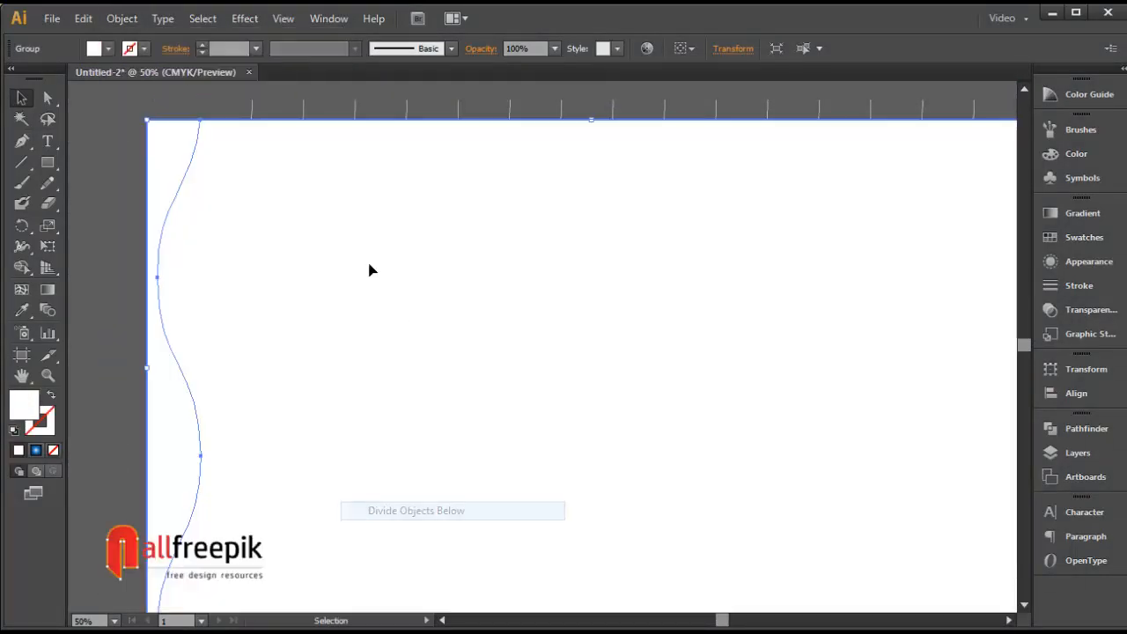
left_click(249, 108)
left_click(254, 114)
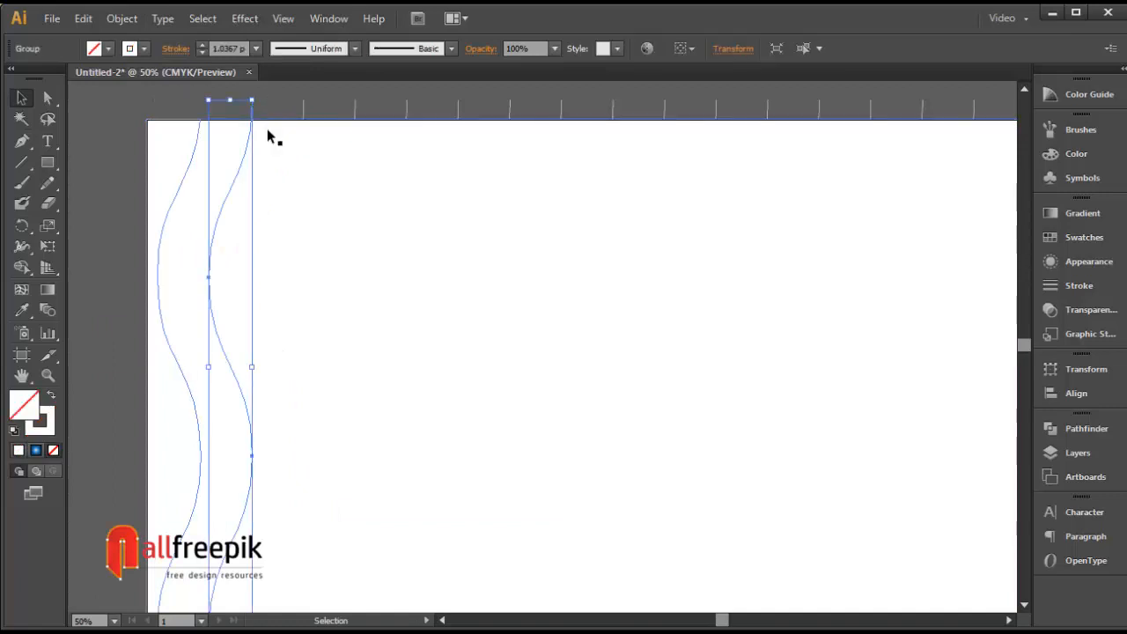
left_click(121, 19)
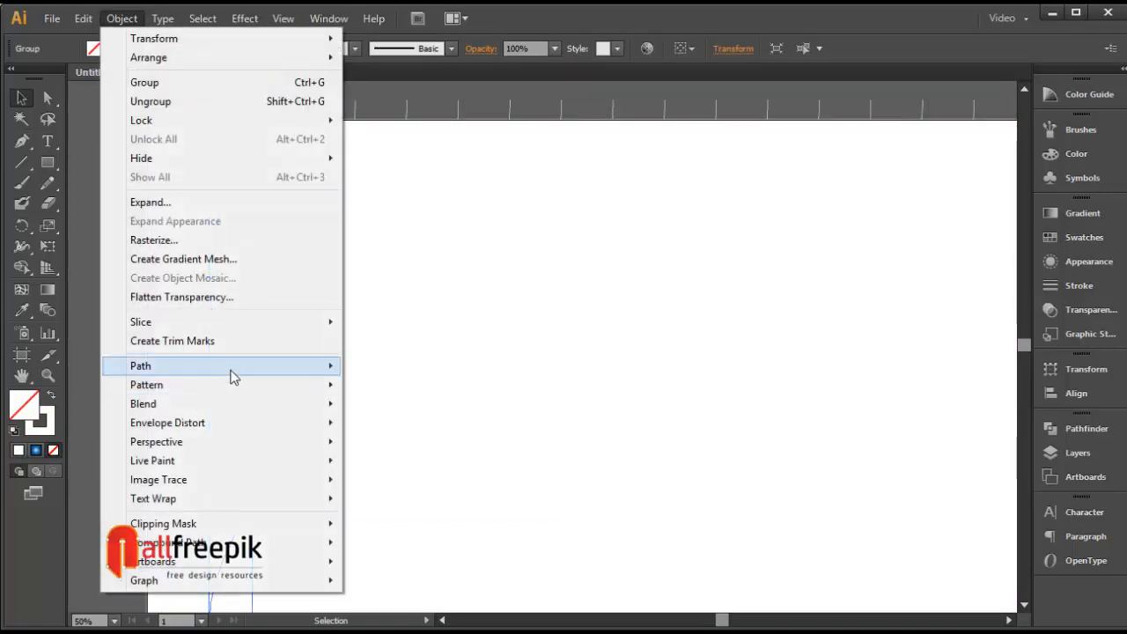
mouse_move(231, 368)
left_click(423, 512)
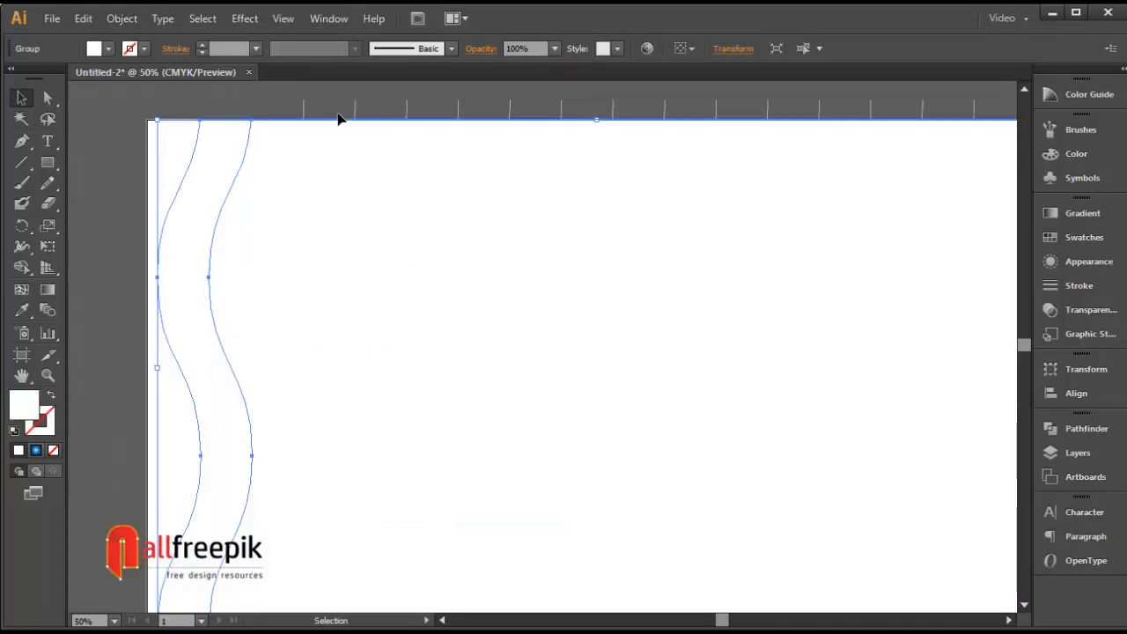
Divide the background along the third and fourth wavy lines, one at a time, with Divide Objects Below
left_click(278, 108)
left_click(122, 19)
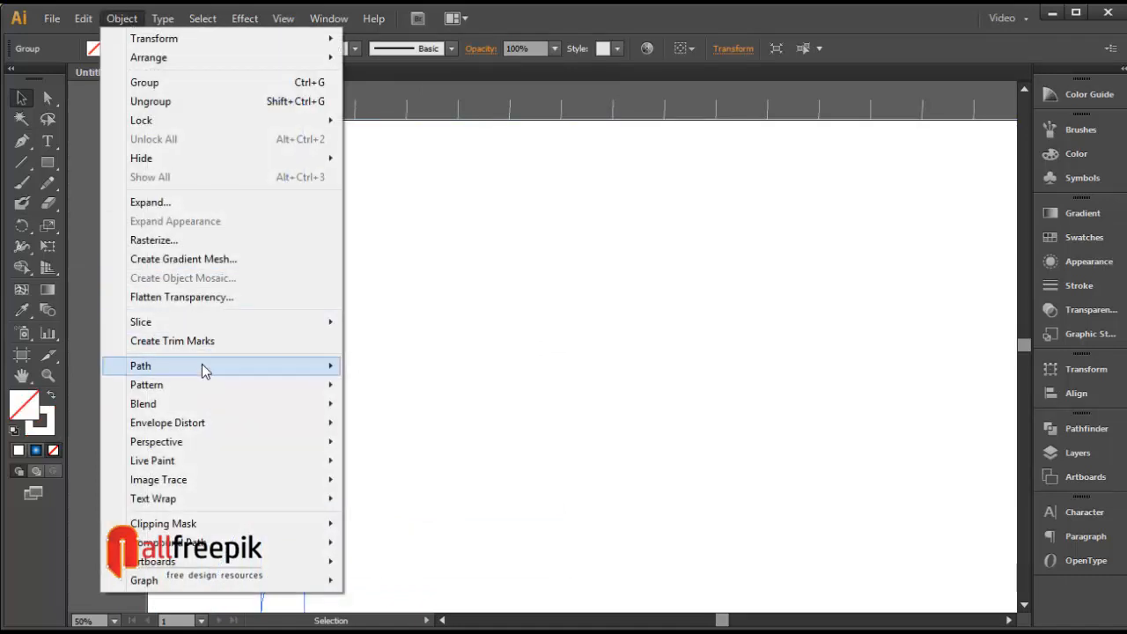
mouse_move(204, 370)
left_click(419, 511)
left_click(355, 110)
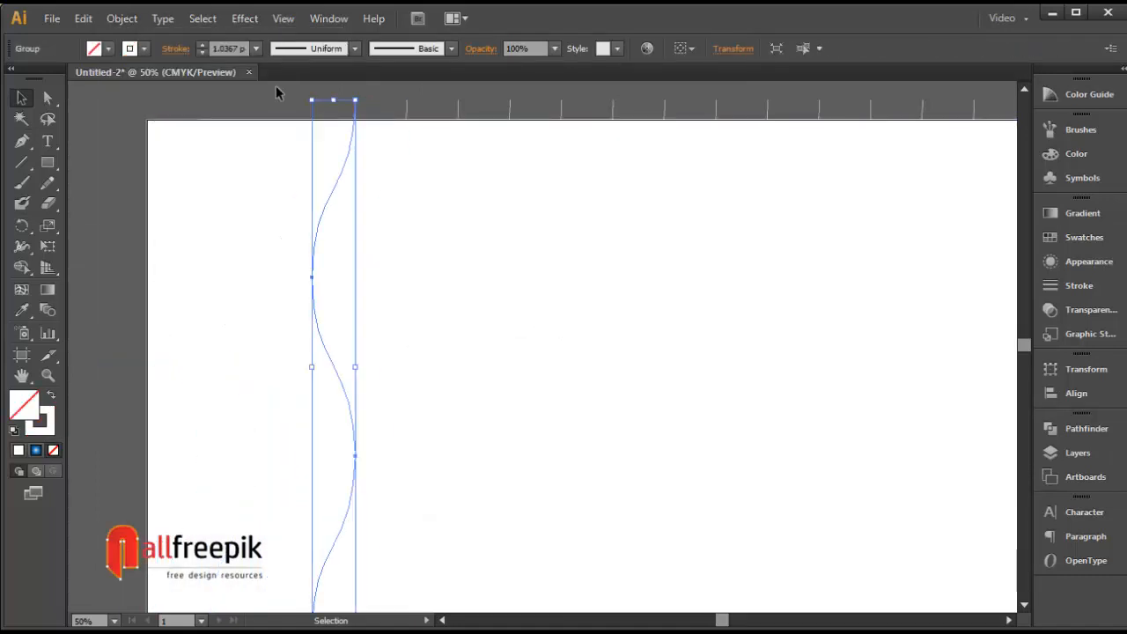
left_click(122, 19)
mouse_move(276, 367)
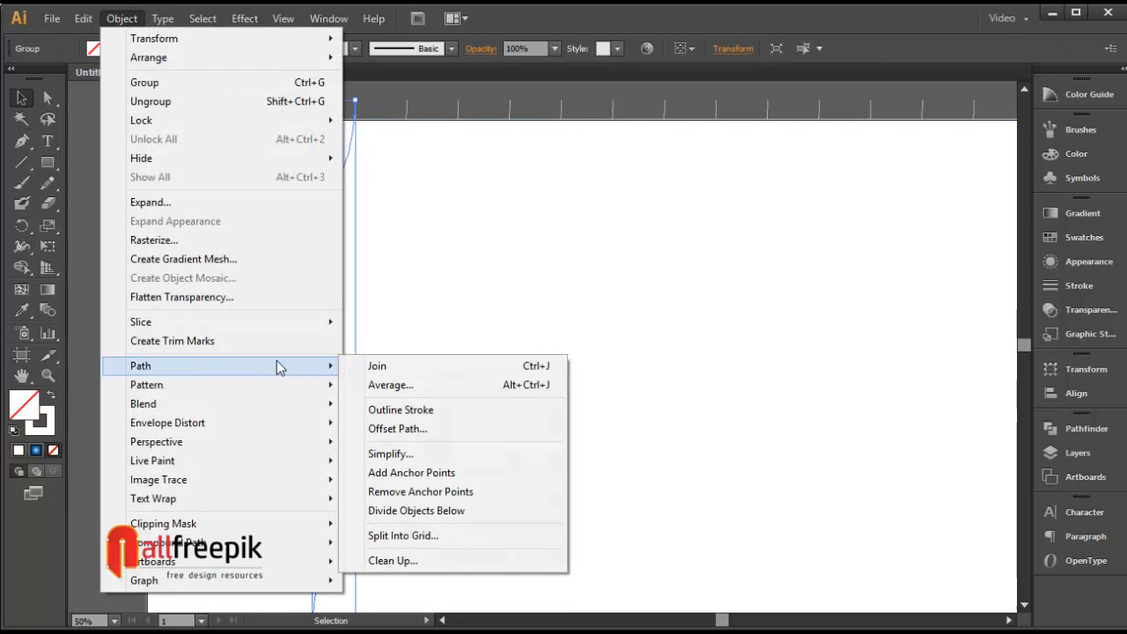
left_click(440, 511)
Divide the background along the fifth and sixth wavy lines, one at a time, with Divide Objects Below
left_click(408, 115)
left_click(121, 18)
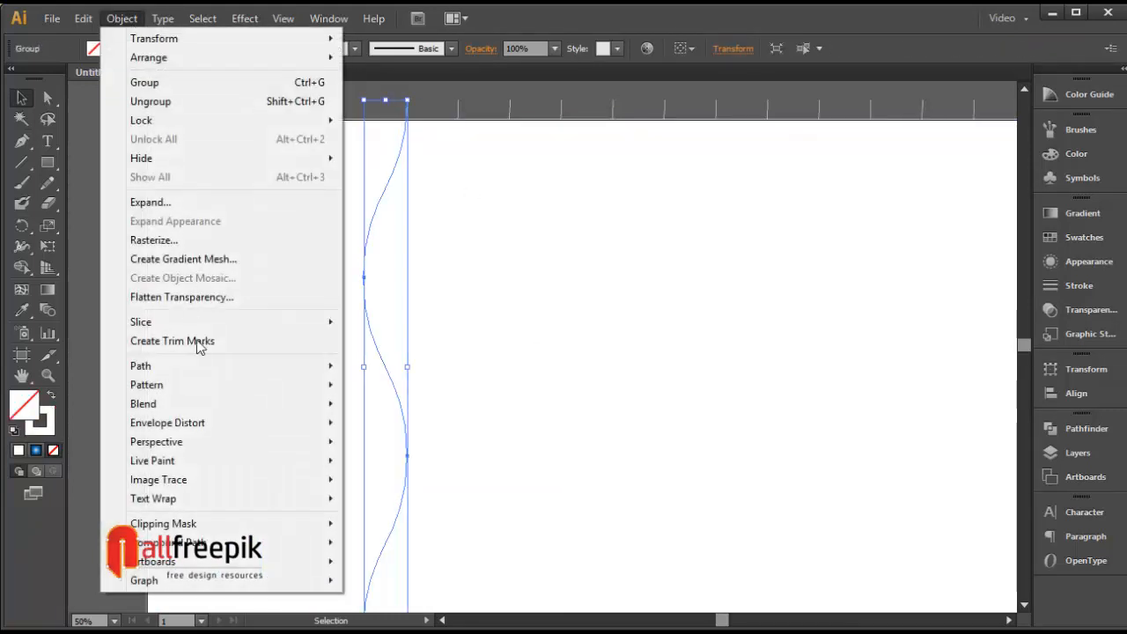
mouse_move(241, 365)
left_click(435, 511)
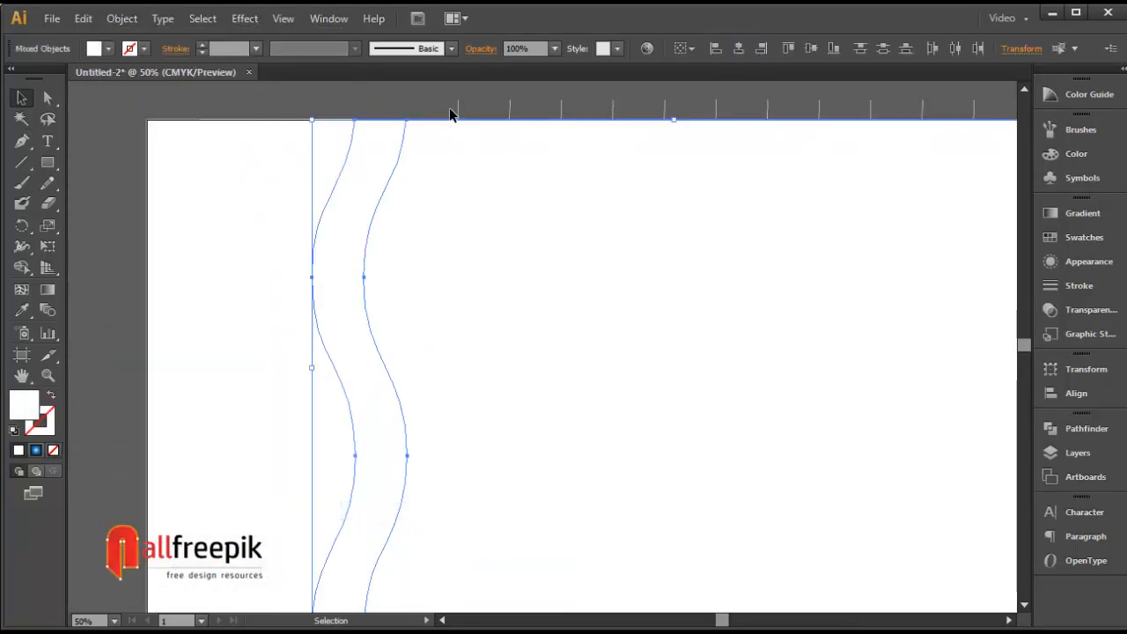
left_click(458, 110)
left_click(122, 18)
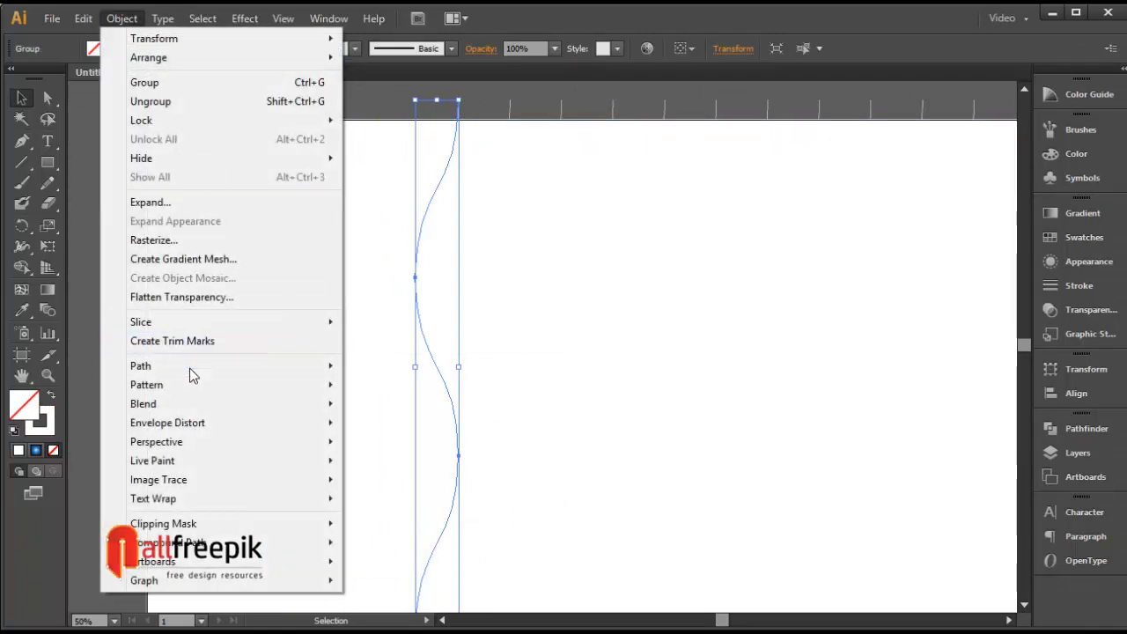
mouse_move(291, 364)
left_click(441, 511)
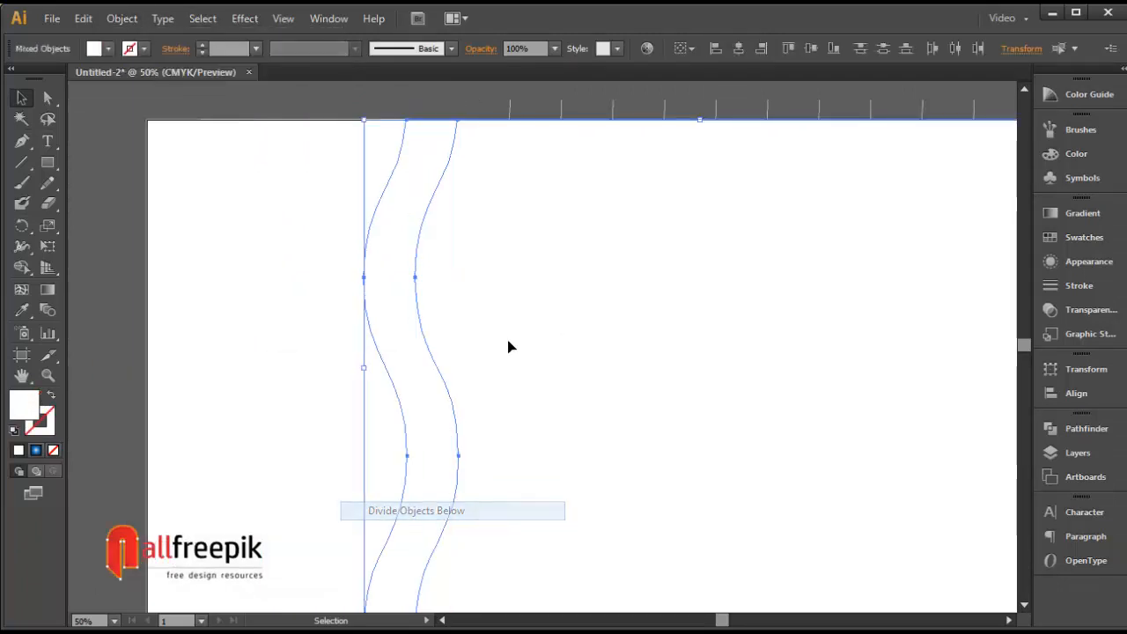
key("Delete")
Divide the background along the seventh and eighth wavy lines, one at a time, with Divide Objects Below
left_click(516, 102)
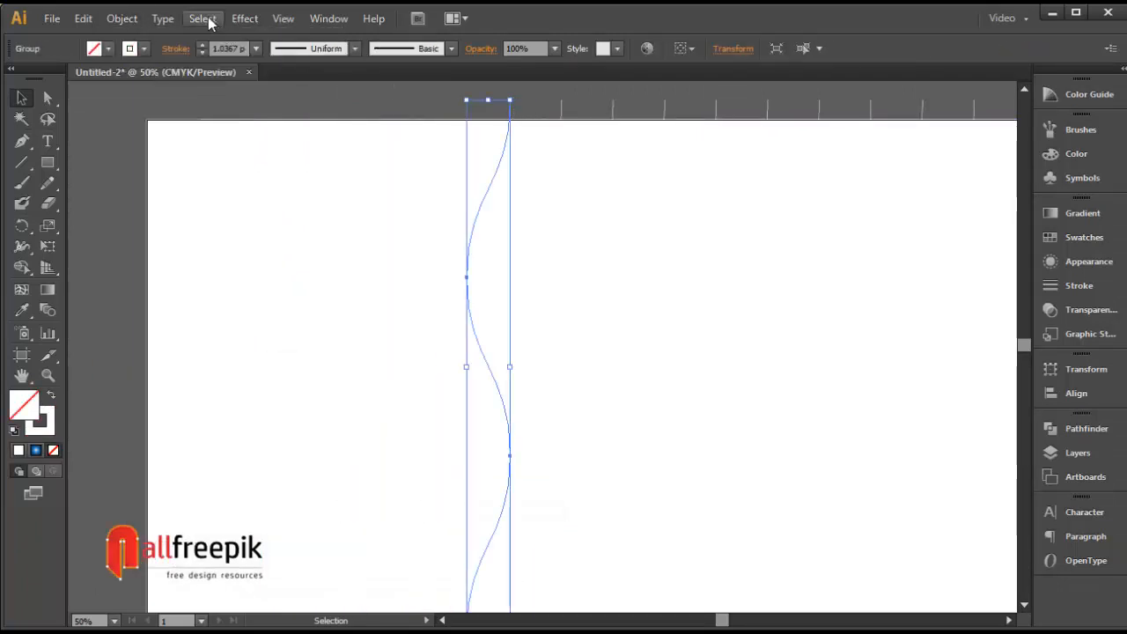
left_click(128, 18)
mouse_move(184, 366)
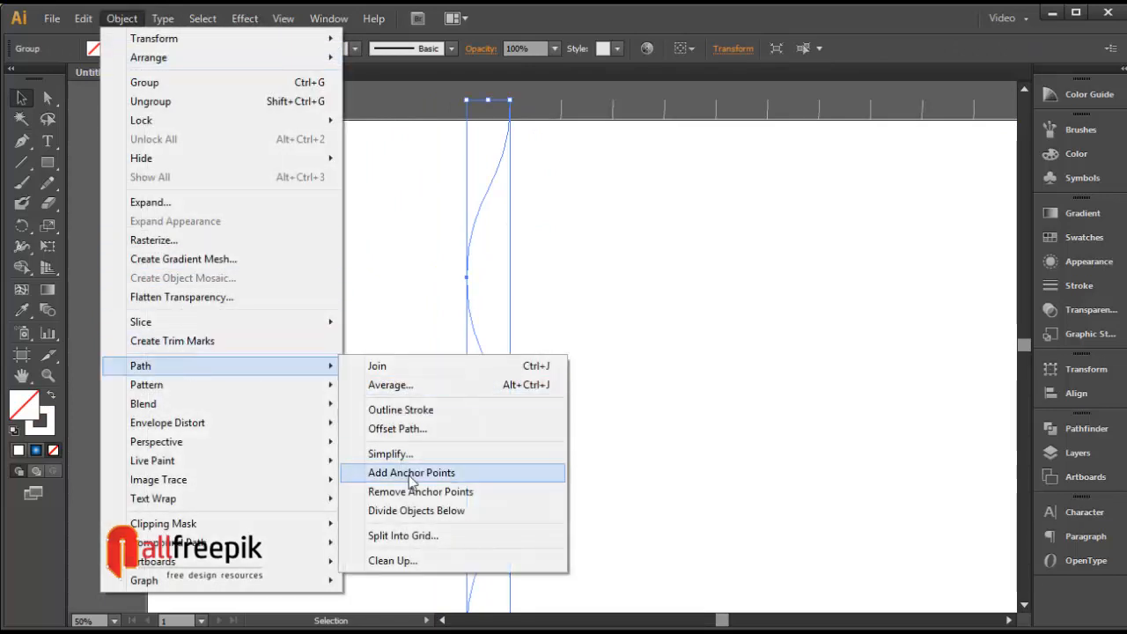
left_click(441, 515)
left_click(562, 103)
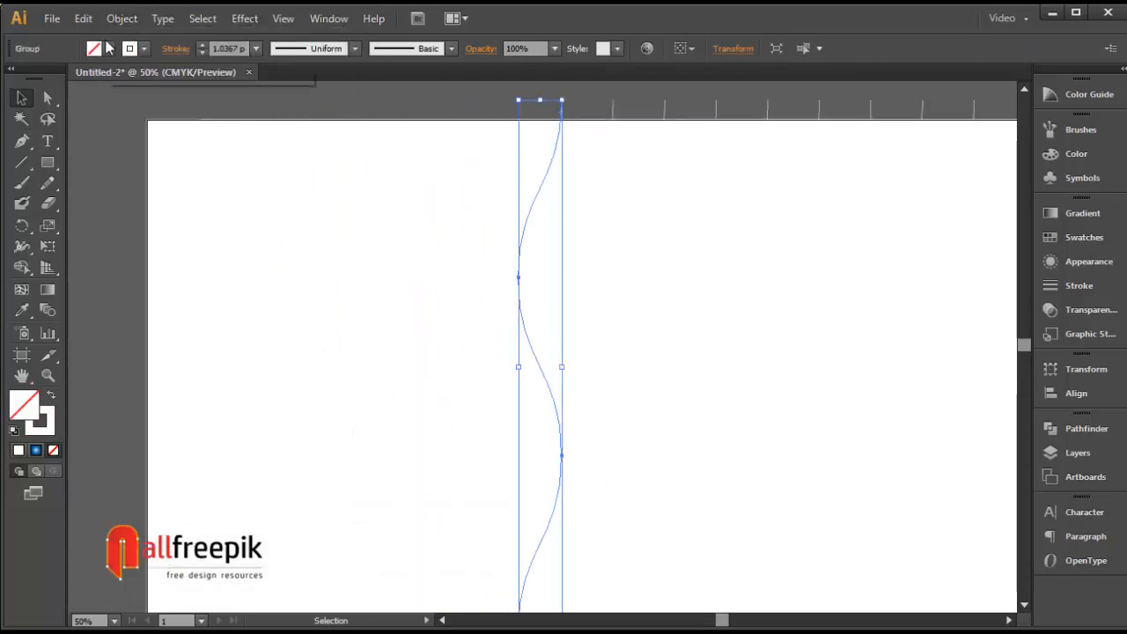
left_click(122, 19)
mouse_move(196, 366)
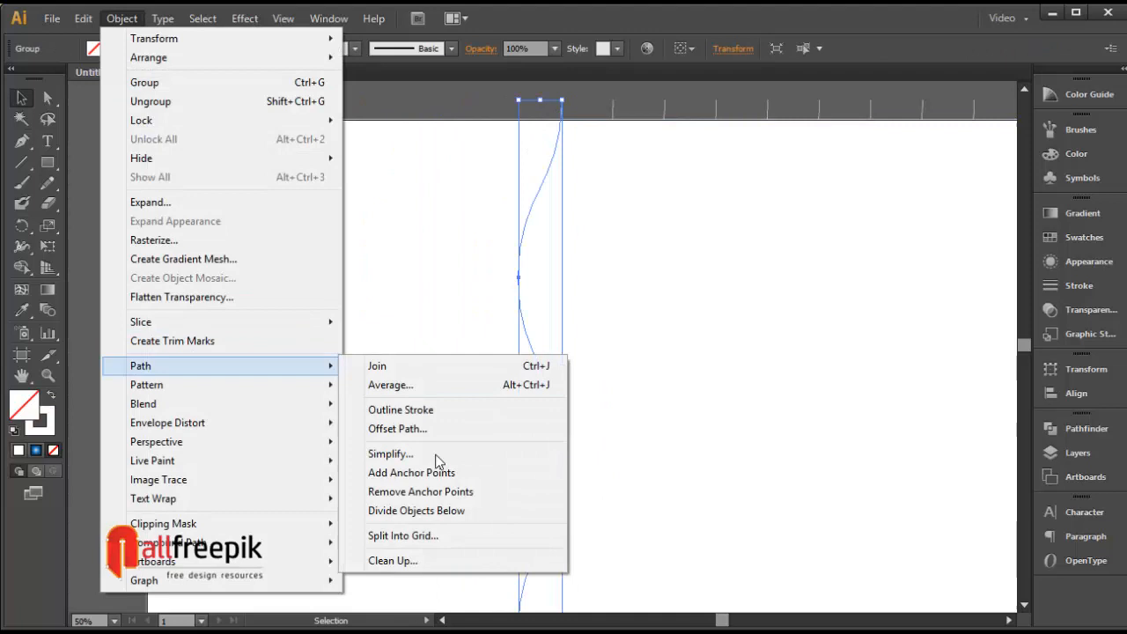
left_click(443, 511)
Divide the background along the ninth and tenth wavy lines, one at a time, with Divide Objects Below
left_click(252, 97)
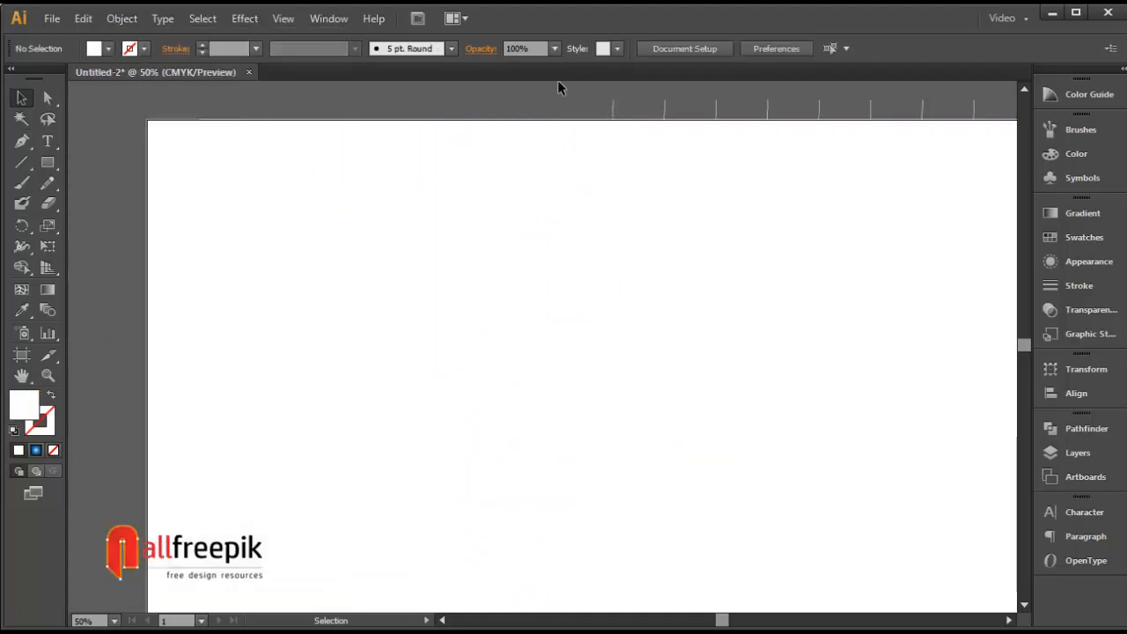
left_click(614, 107)
left_click(121, 18)
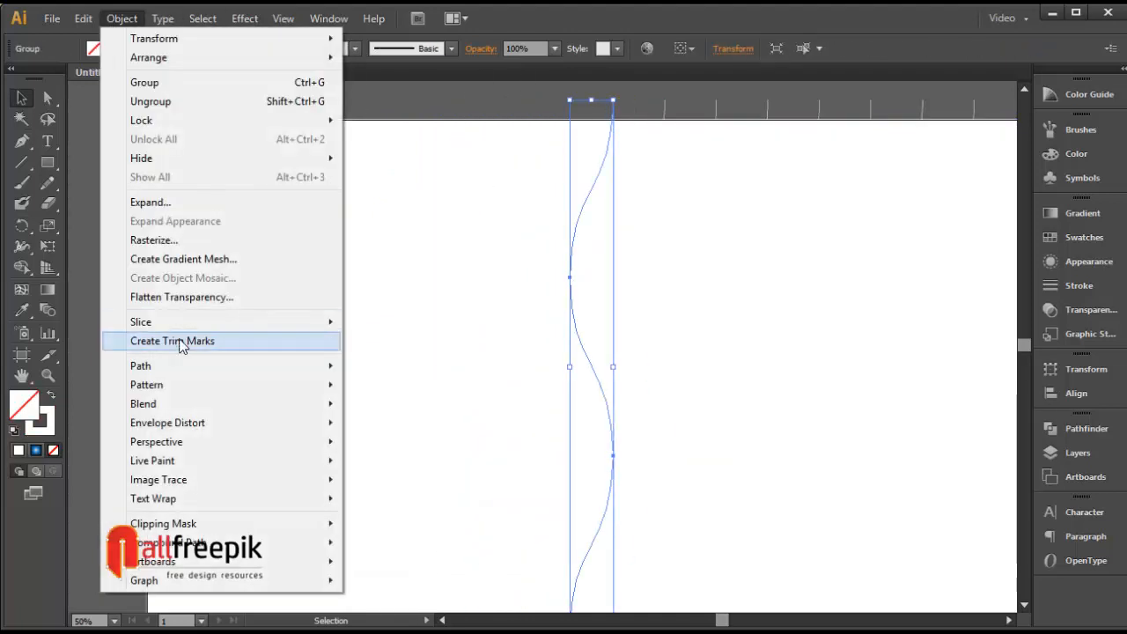
mouse_move(196, 367)
left_click(440, 509)
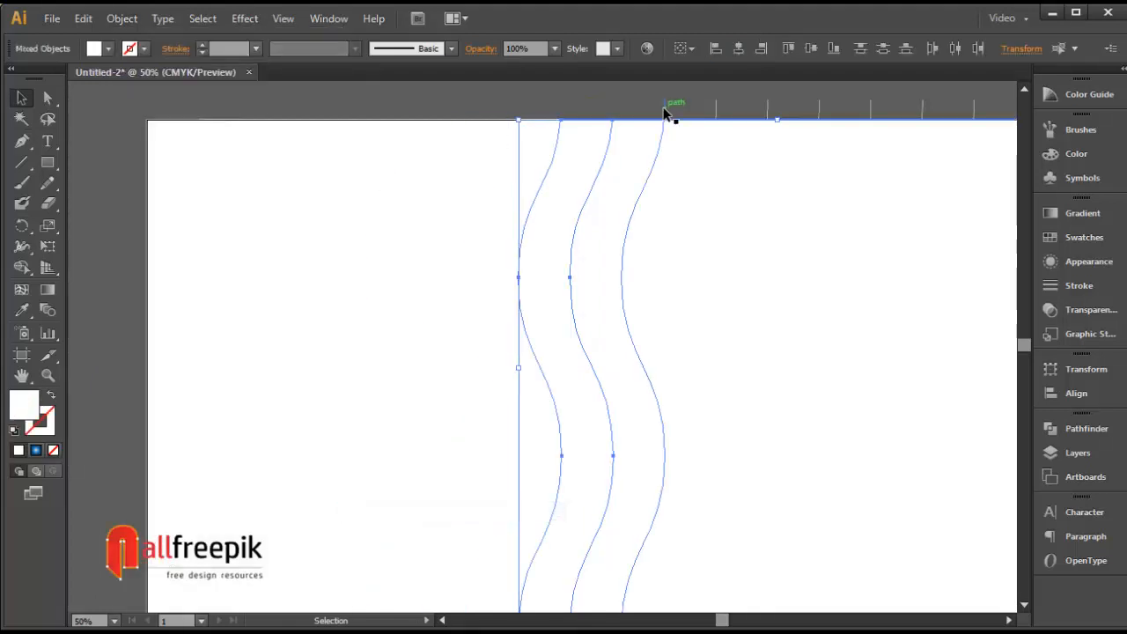
left_click(665, 113)
left_click(122, 18)
mouse_move(198, 365)
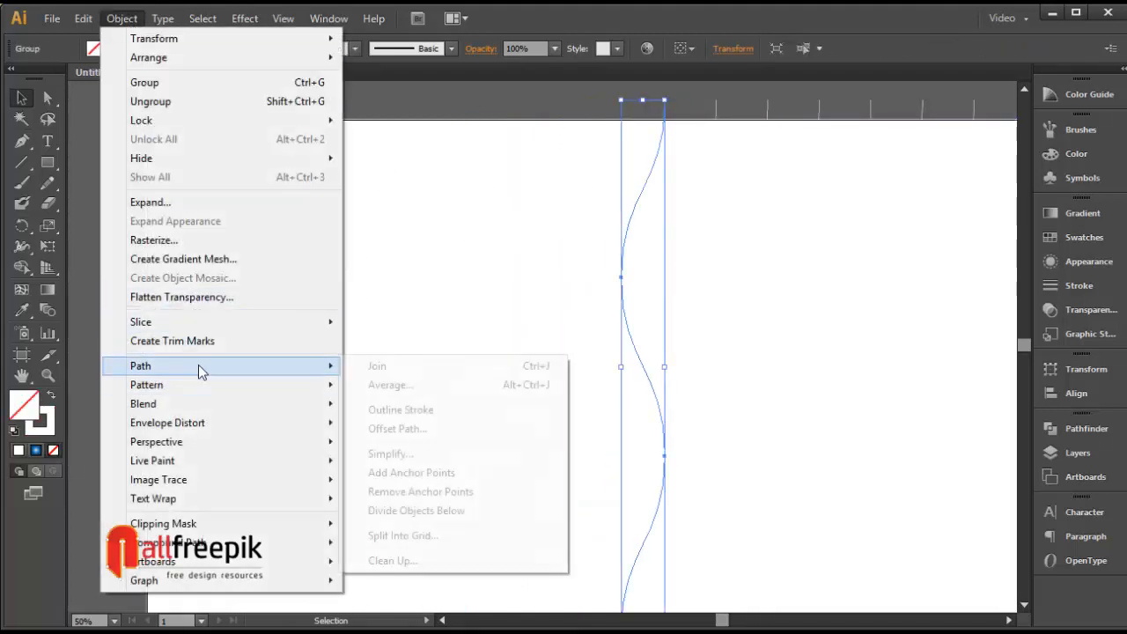
left_click(422, 511)
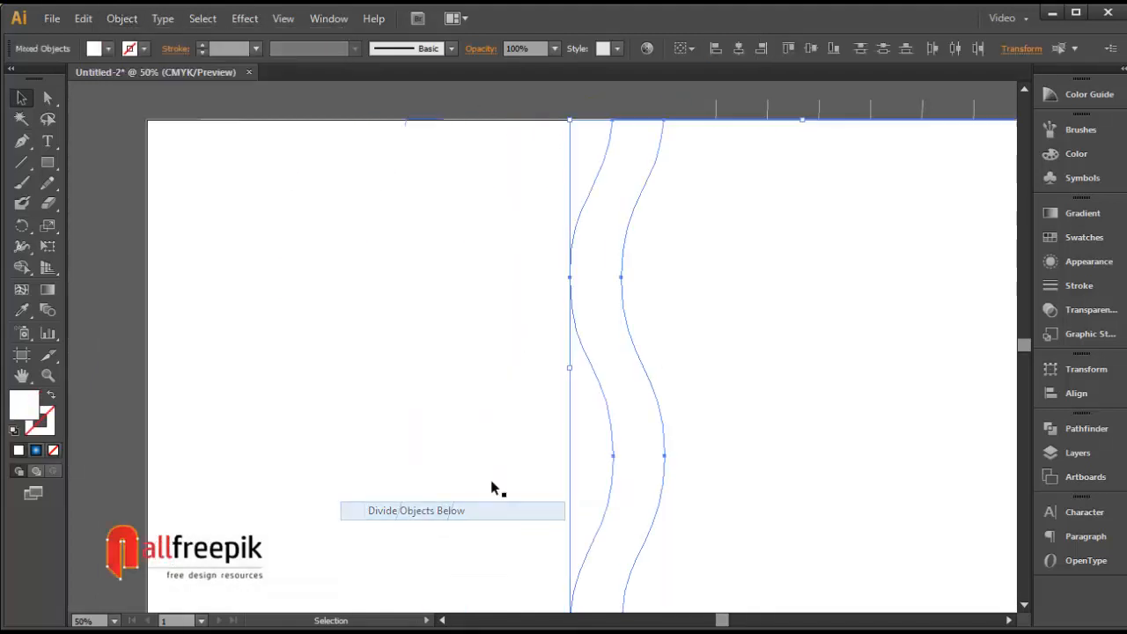
Divide the background along the next two wavy lines, the eleventh and twelfth, with Divide Objects Below
left_click(715, 108)
left_click(121, 18)
mouse_move(221, 366)
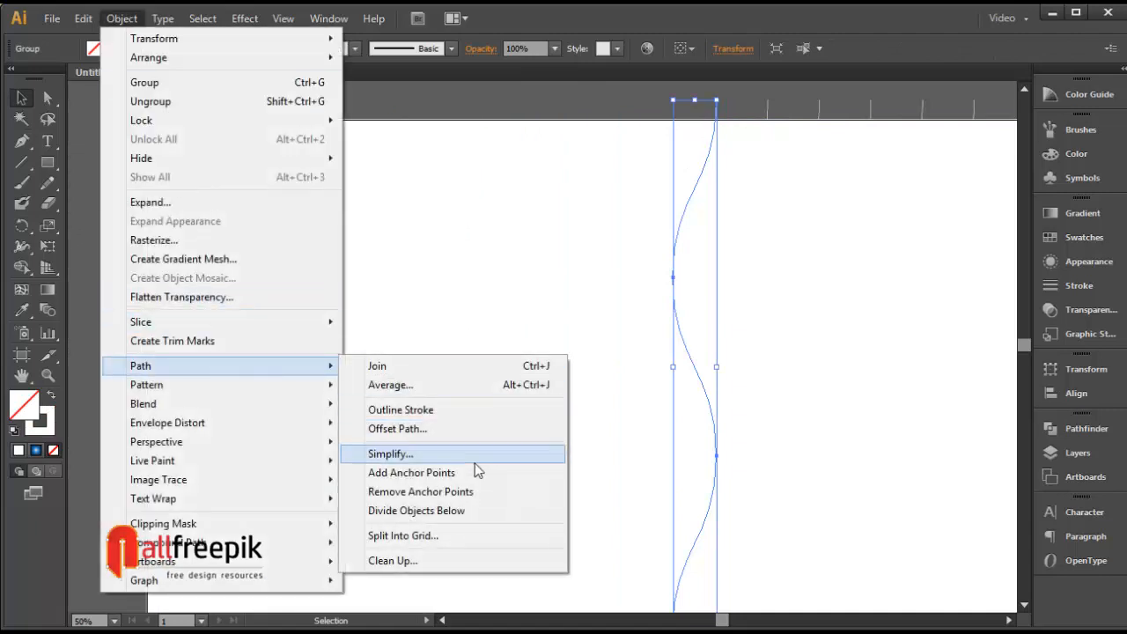
left_click(471, 513)
left_click_drag(813, 238, 507, 249)
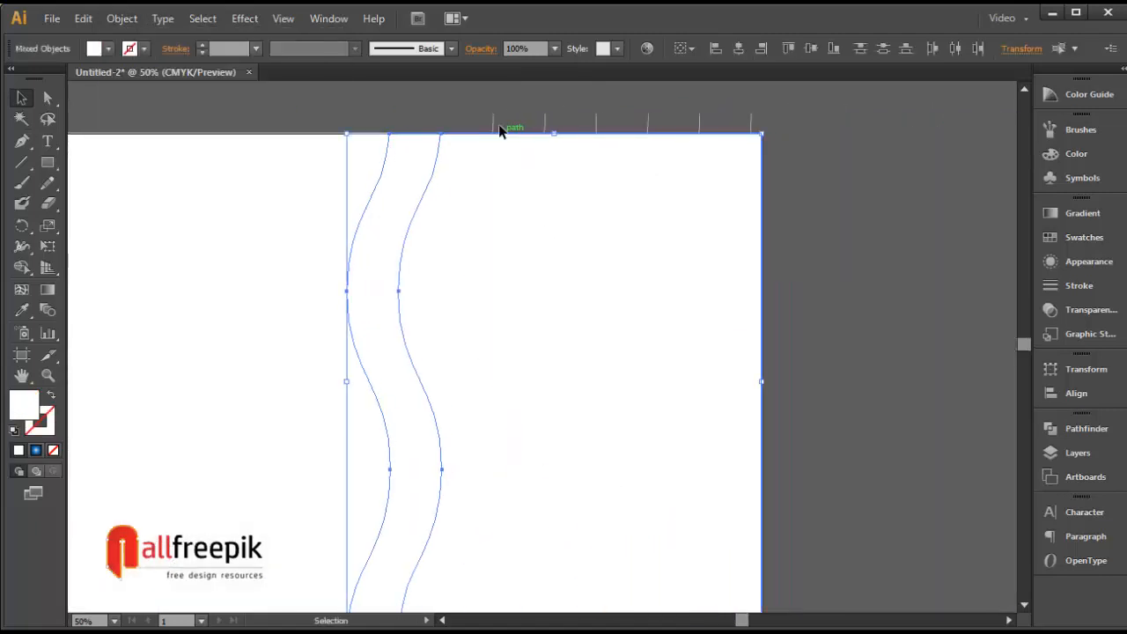
left_click(498, 131)
left_click(122, 18)
mouse_move(194, 363)
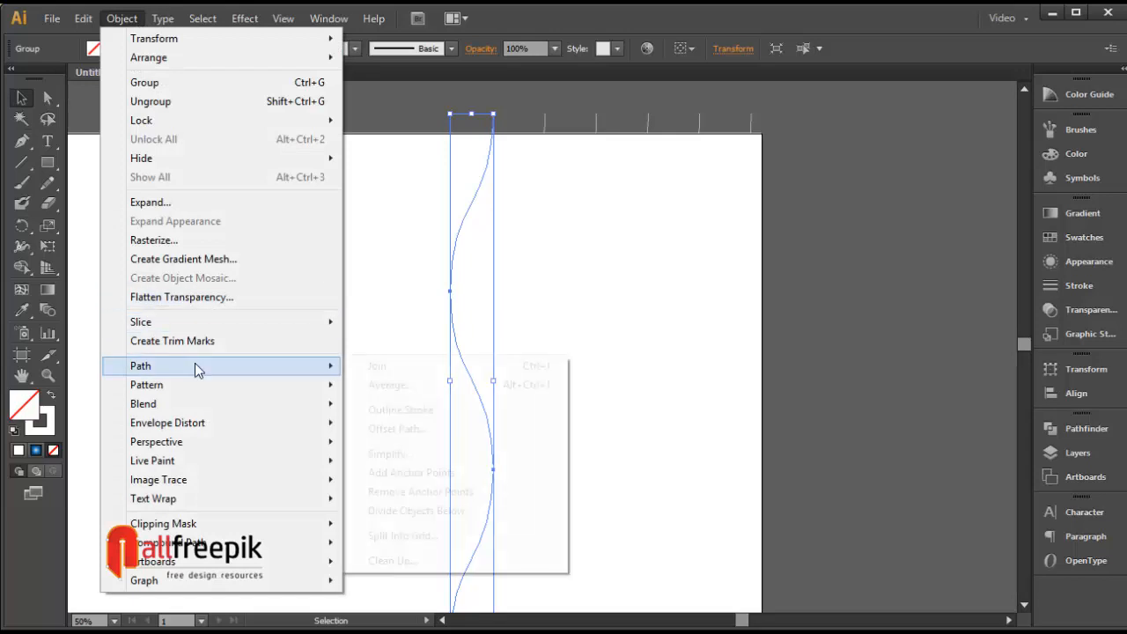
left_click(458, 511)
Divide the background along the thirteenth and fourteenth wavy lines, one at a time, with Divide Objects Below
left_click(542, 132)
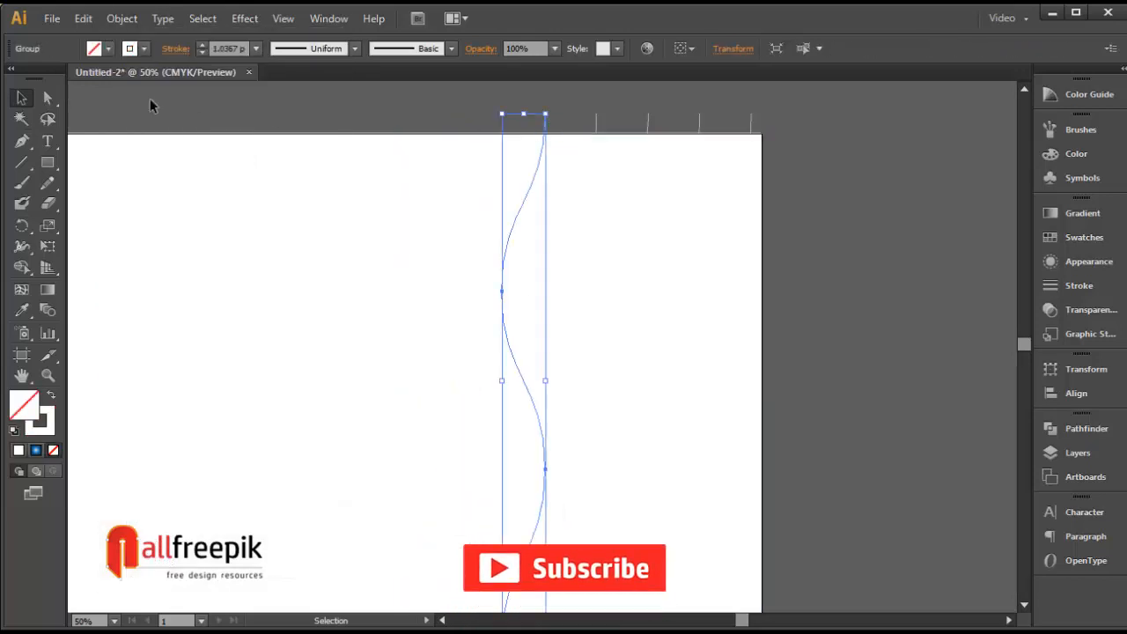
left_click(121, 19)
mouse_move(204, 369)
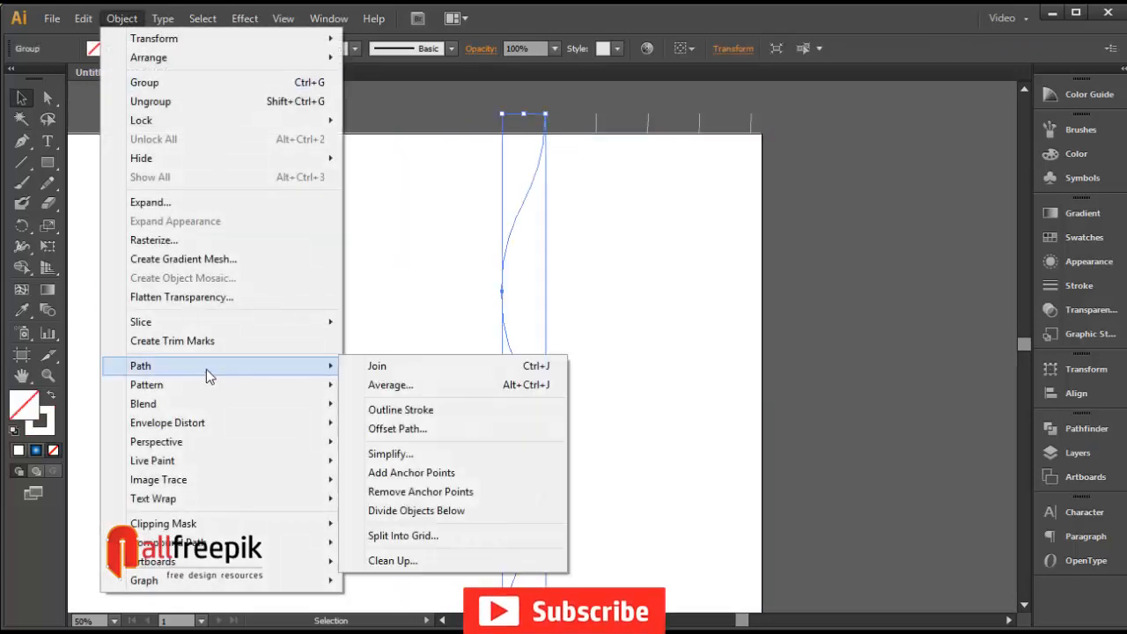
left_click(445, 512)
left_click(597, 123)
left_click(118, 21)
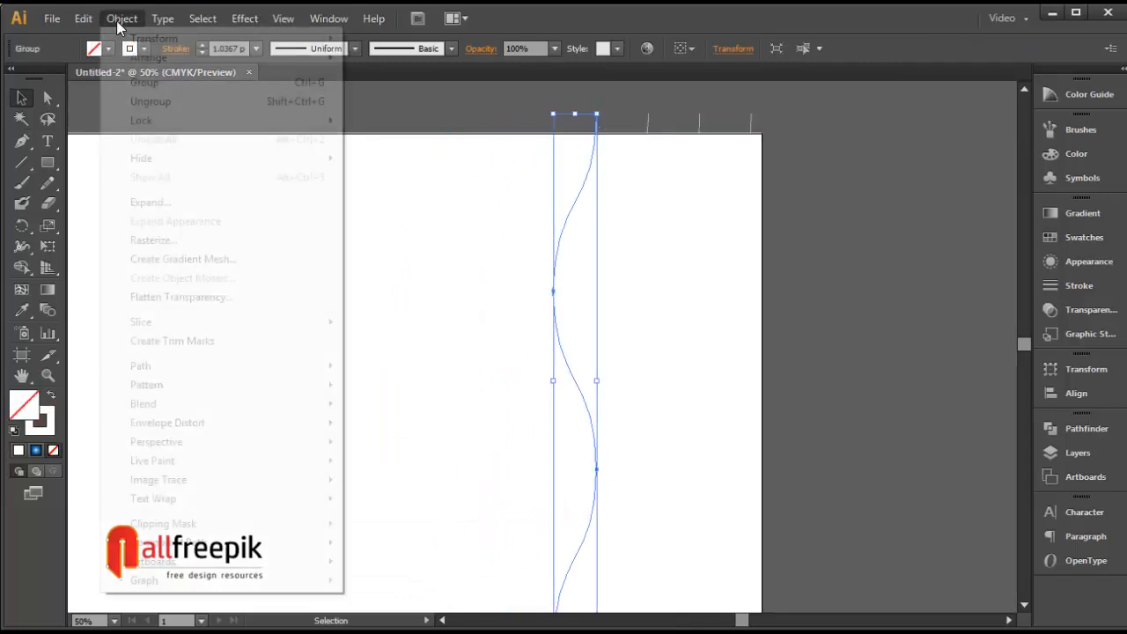
mouse_move(220, 370)
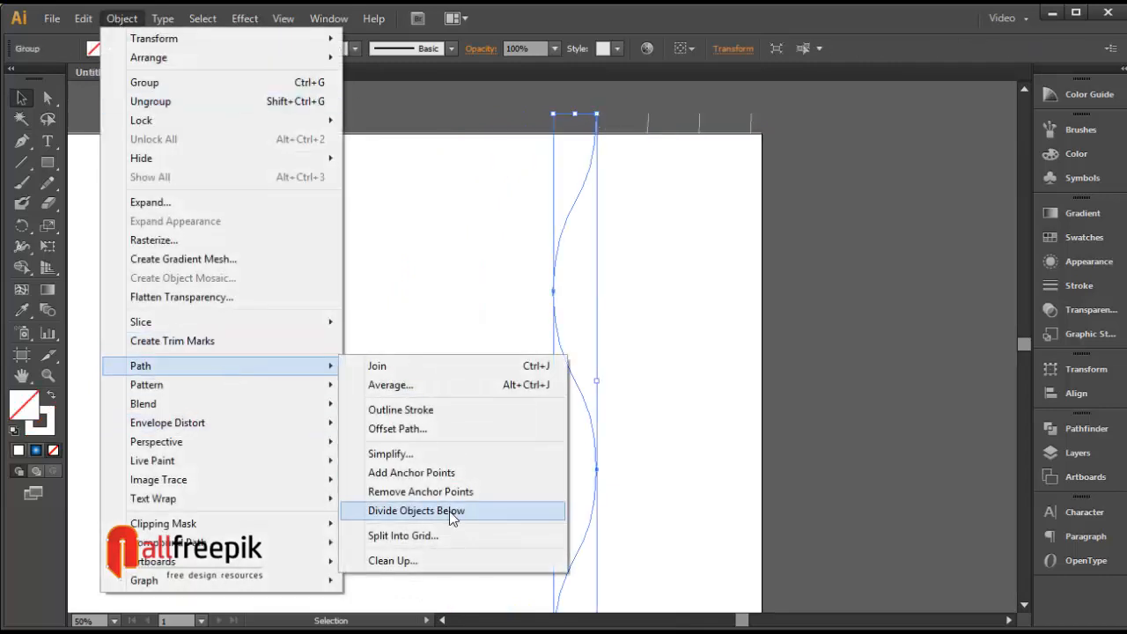
left_click(449, 511)
Divide the background along the fifteenth and sixteenth wavy lines, one at a time, with Divide Objects Below
left_click(652, 112)
left_click(616, 128)
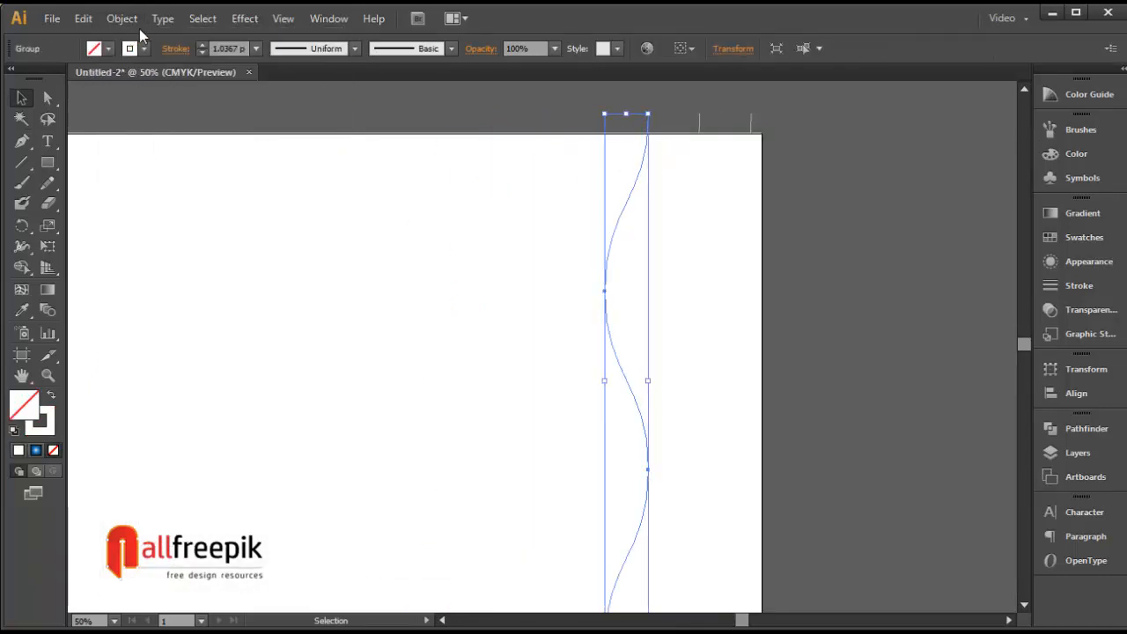
left_click(122, 18)
mouse_move(163, 366)
left_click(432, 513)
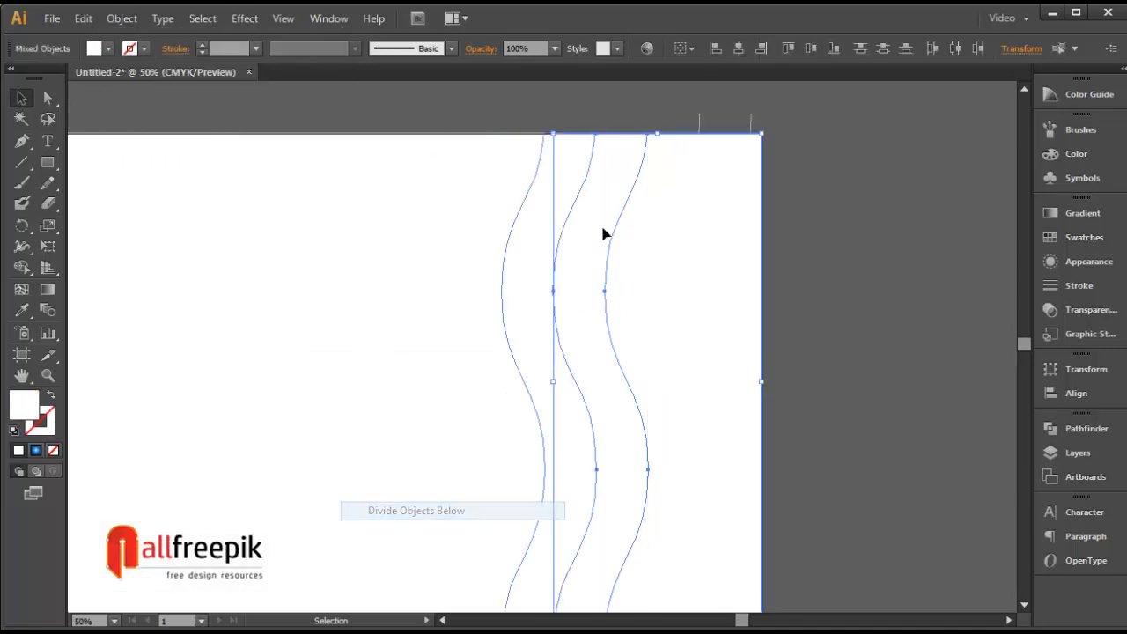
left_click(692, 117)
left_click(112, 21)
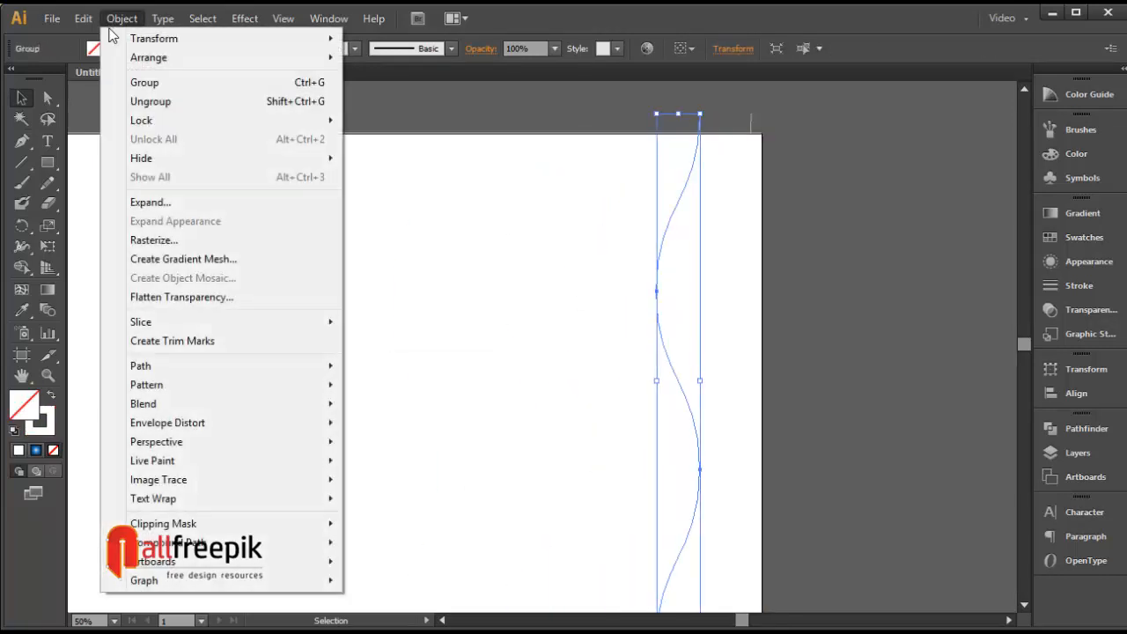
mouse_move(224, 368)
left_click(445, 513)
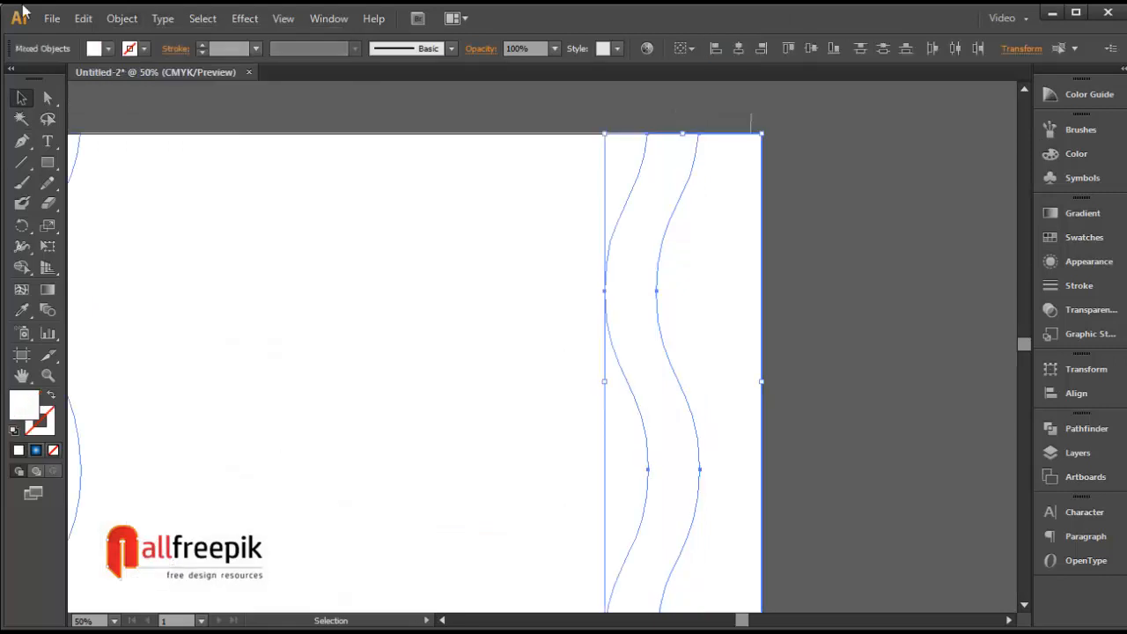
Divide the background along the last wavy line, at its right edge, with Divide Objects Below
left_click(755, 121)
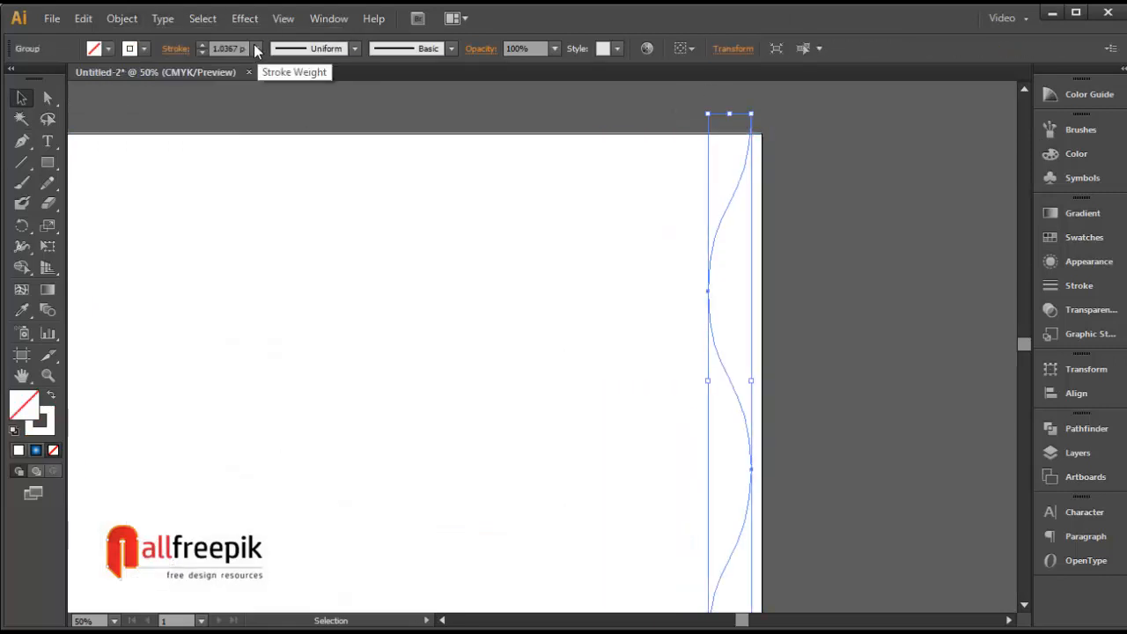
left_click(123, 19)
mouse_move(216, 361)
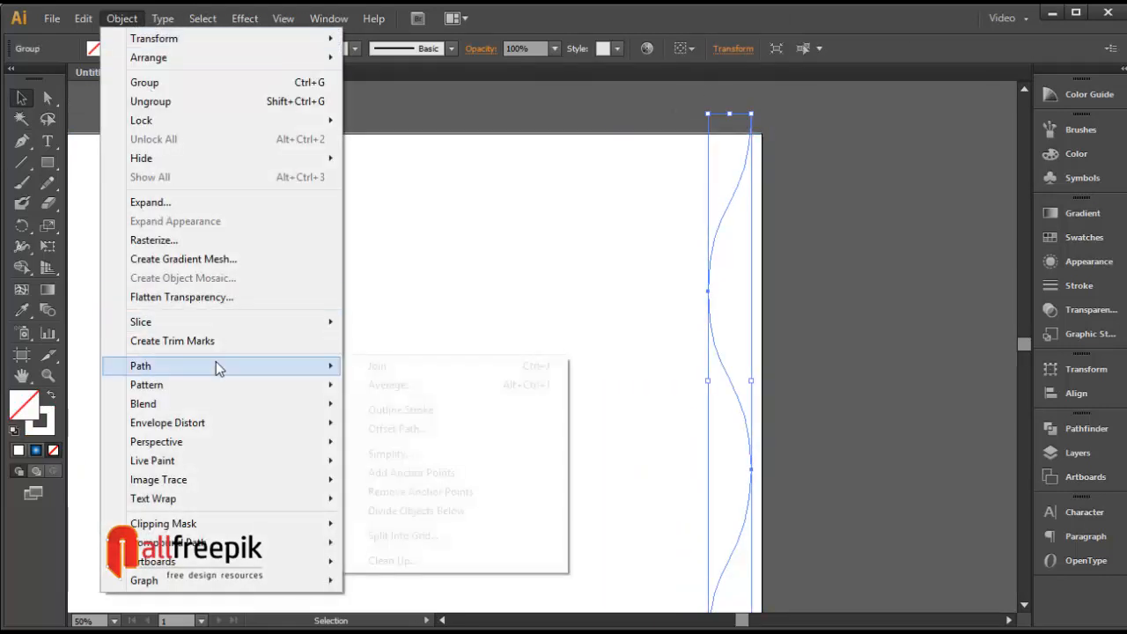
left_click(473, 520)
left_click(922, 368)
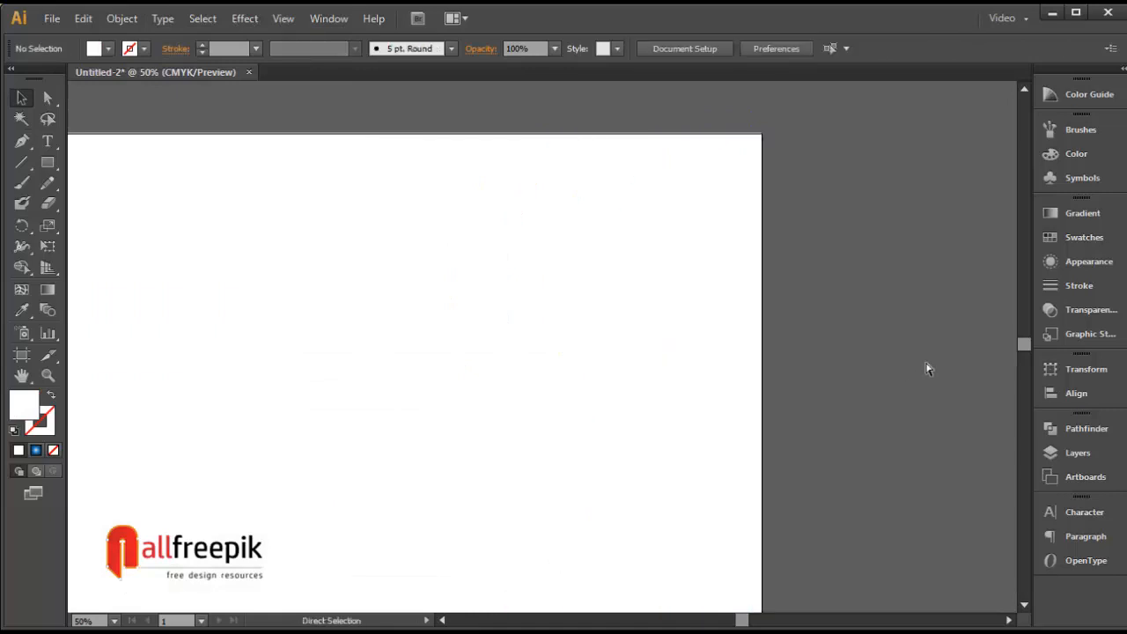
Fill all the wavy strips of the background with the radial blue gradient
key("ctrl+minus")
key("ctrl+minus")
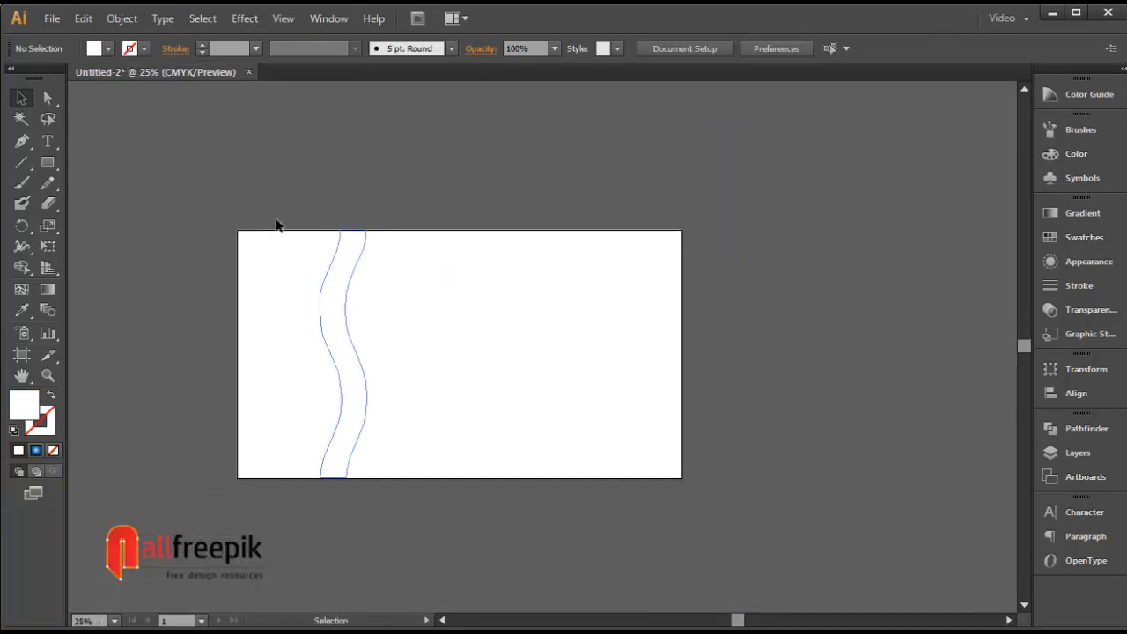
key("ctrl+a")
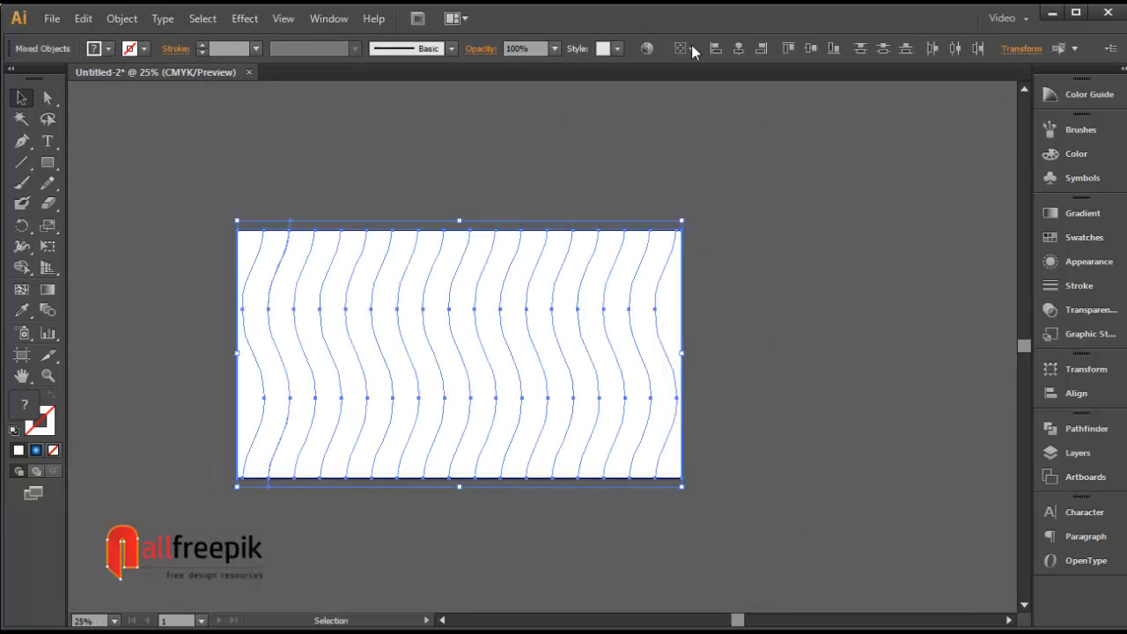
left_click(1075, 217)
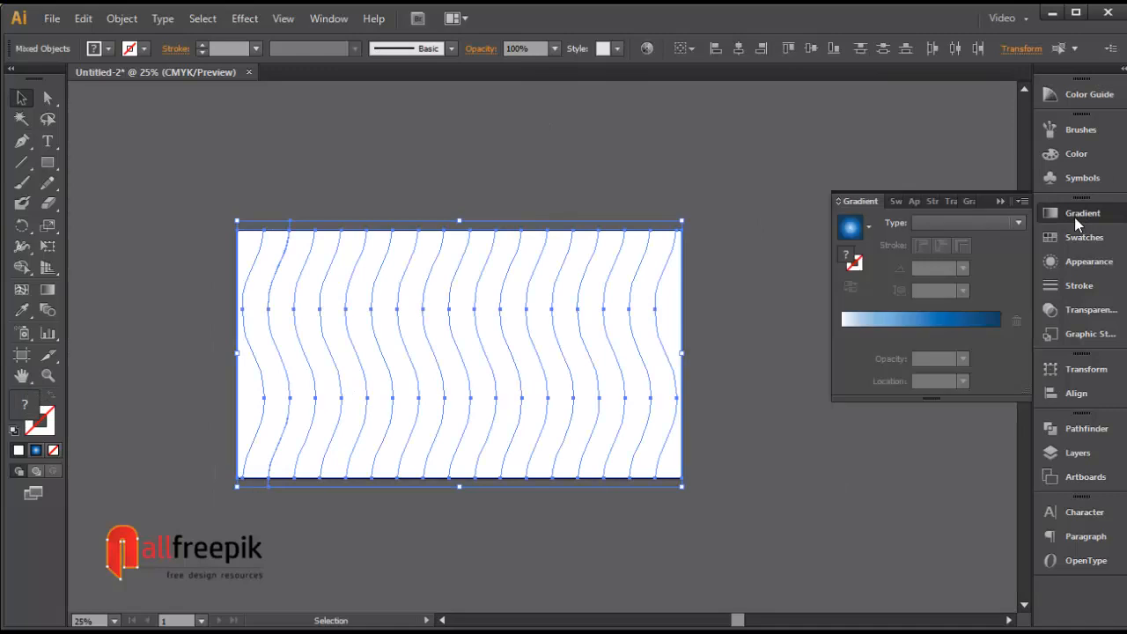
left_click(941, 325)
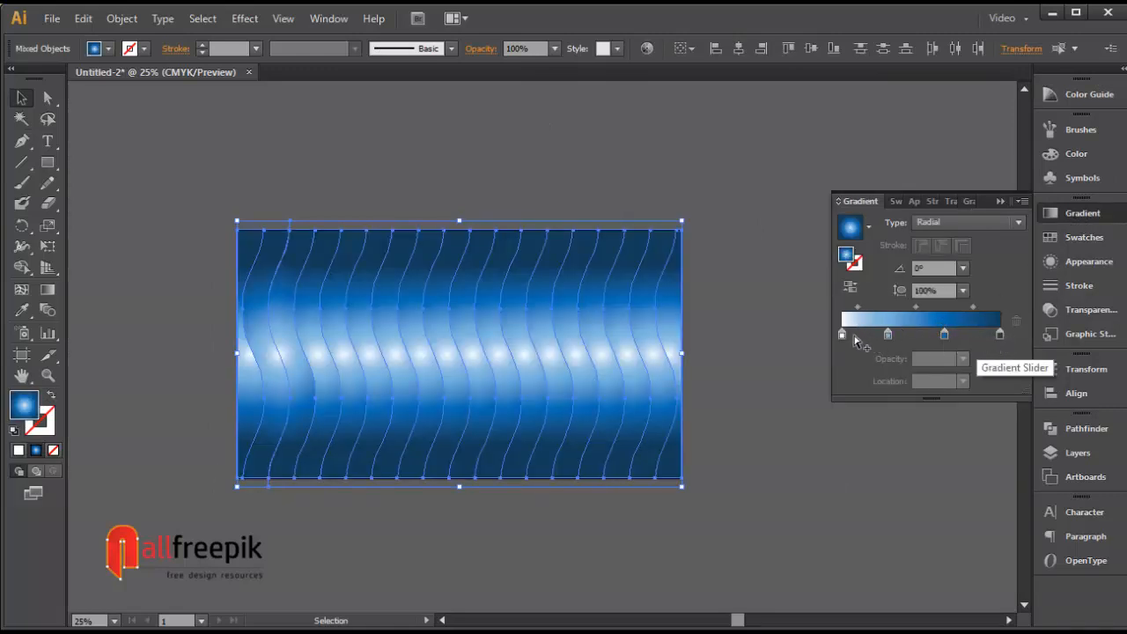
Recolour the white first stop of the radial gradient orange-red
double_click(842, 335)
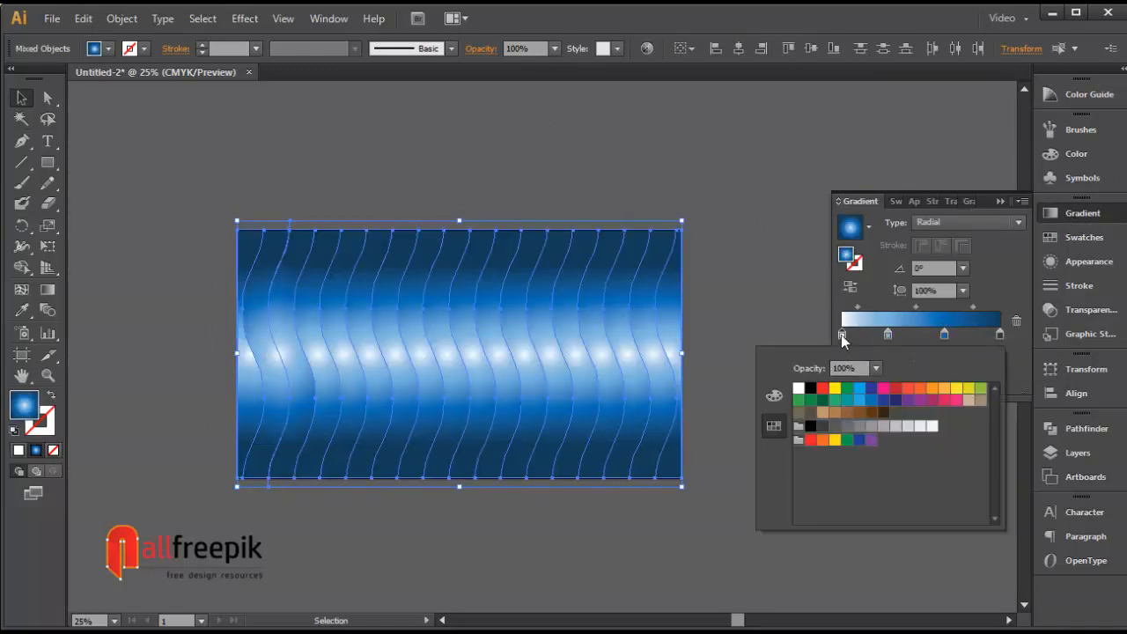
left_click(908, 389)
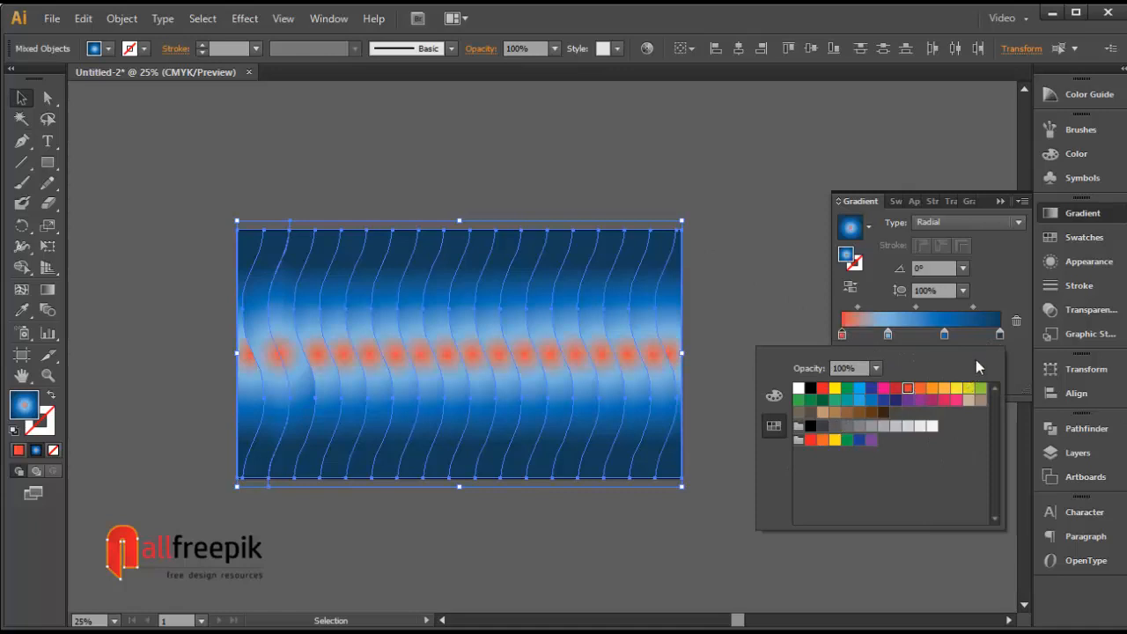
left_click(887, 336)
Change the gradient to Linear and reduce it to three stops, with light blue at the start and mid blue at about 50%
left_click(936, 223)
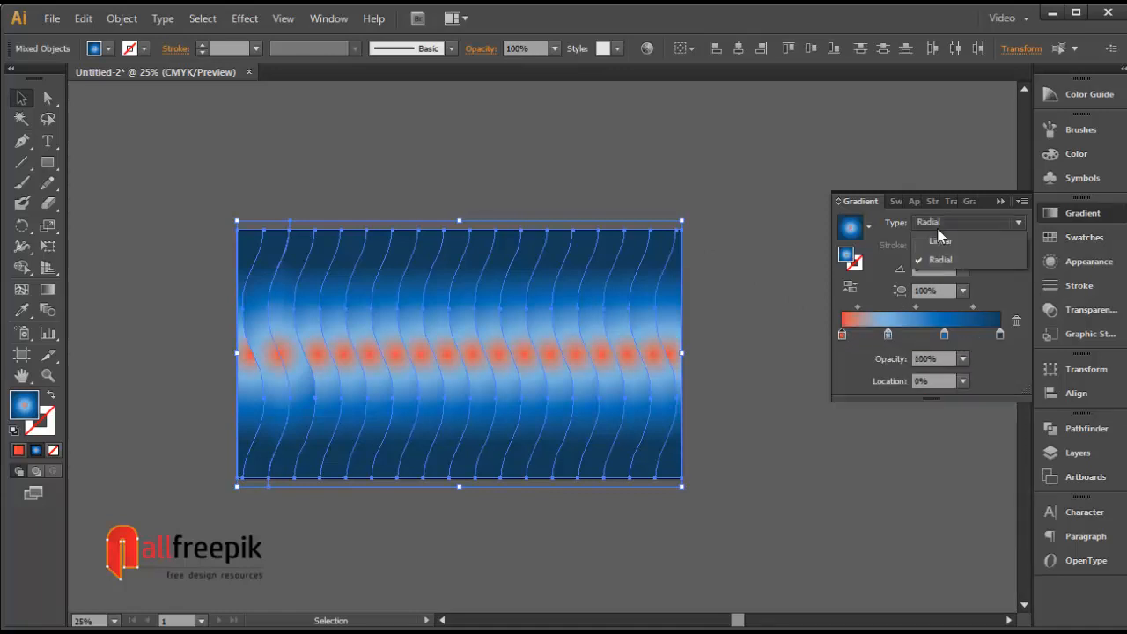
left_click(940, 239)
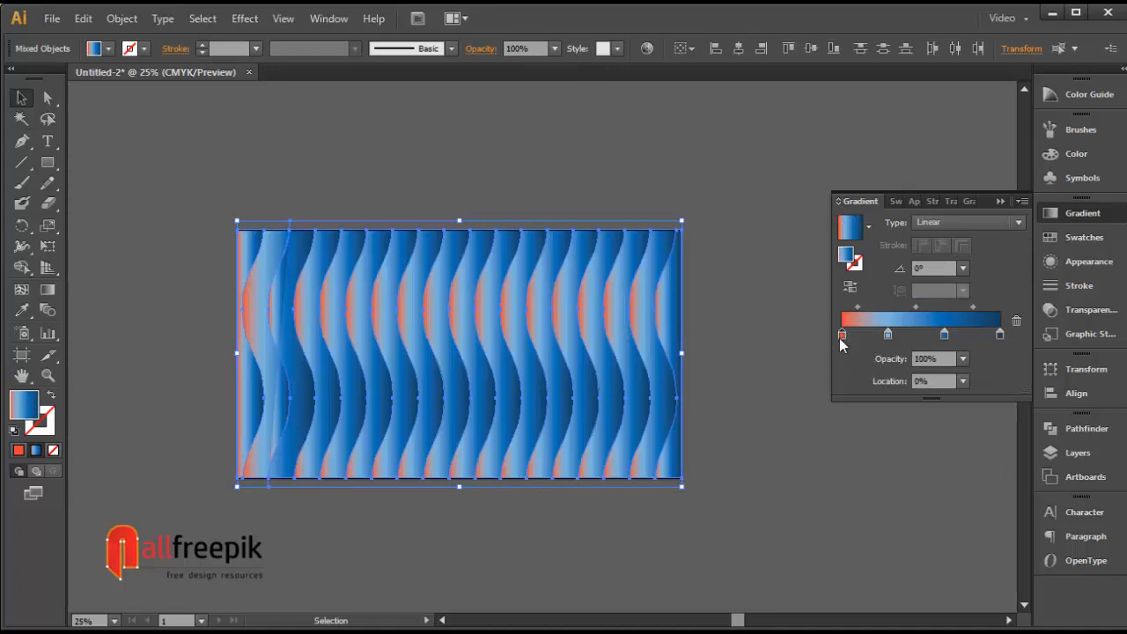
left_click_drag(839, 334, 843, 422)
left_click_drag(887, 333, 842, 334)
left_click_drag(943, 335, 927, 338)
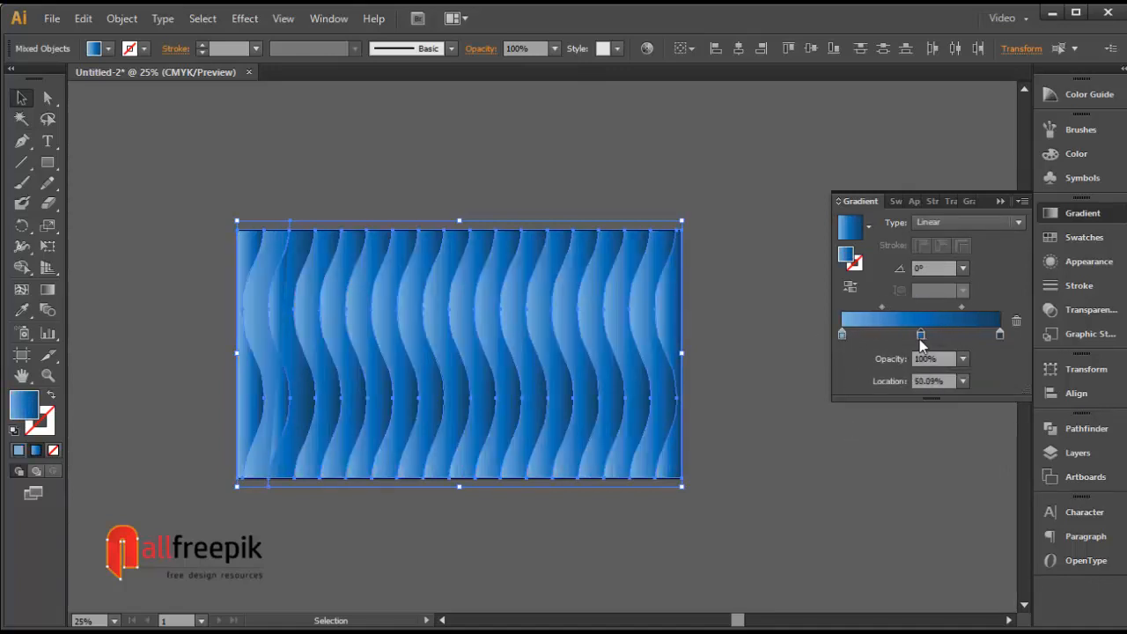
Recolour the gradient stops orange-red at the start, dark red at the end and orange in the middle
double_click(843, 336)
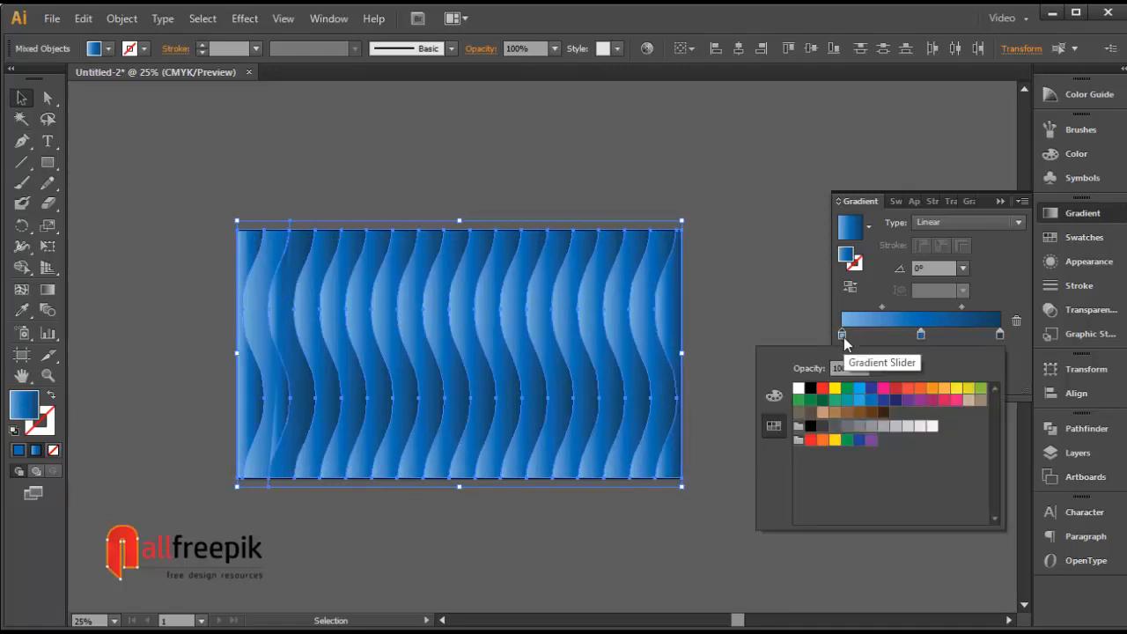
left_click(908, 388)
left_click(999, 335)
double_click(998, 337)
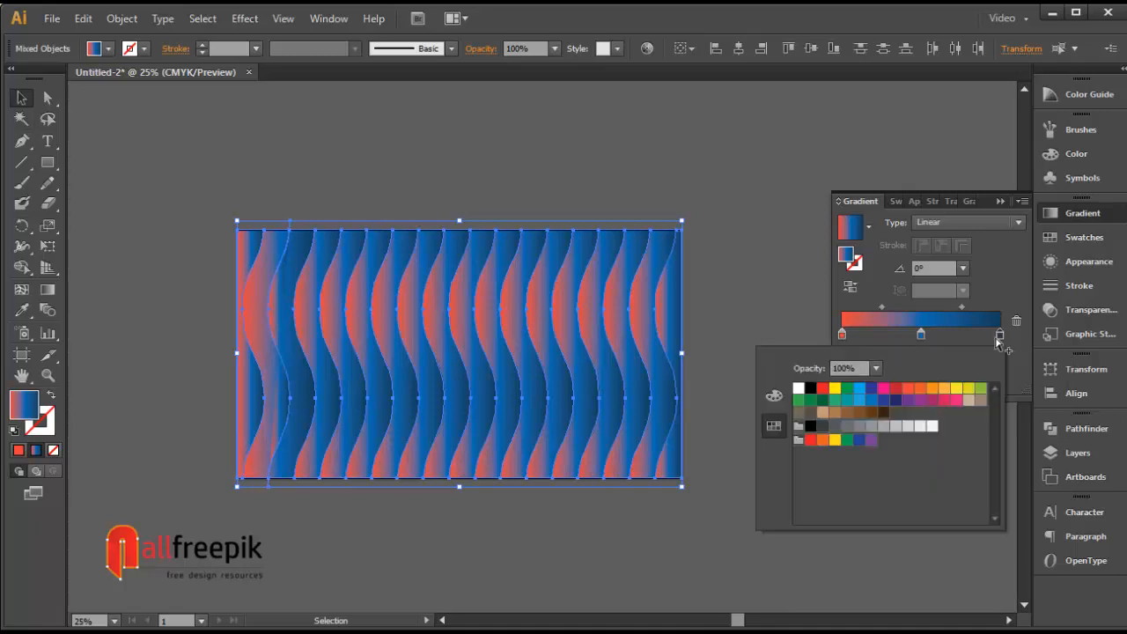
left_click(895, 389)
left_click(921, 336)
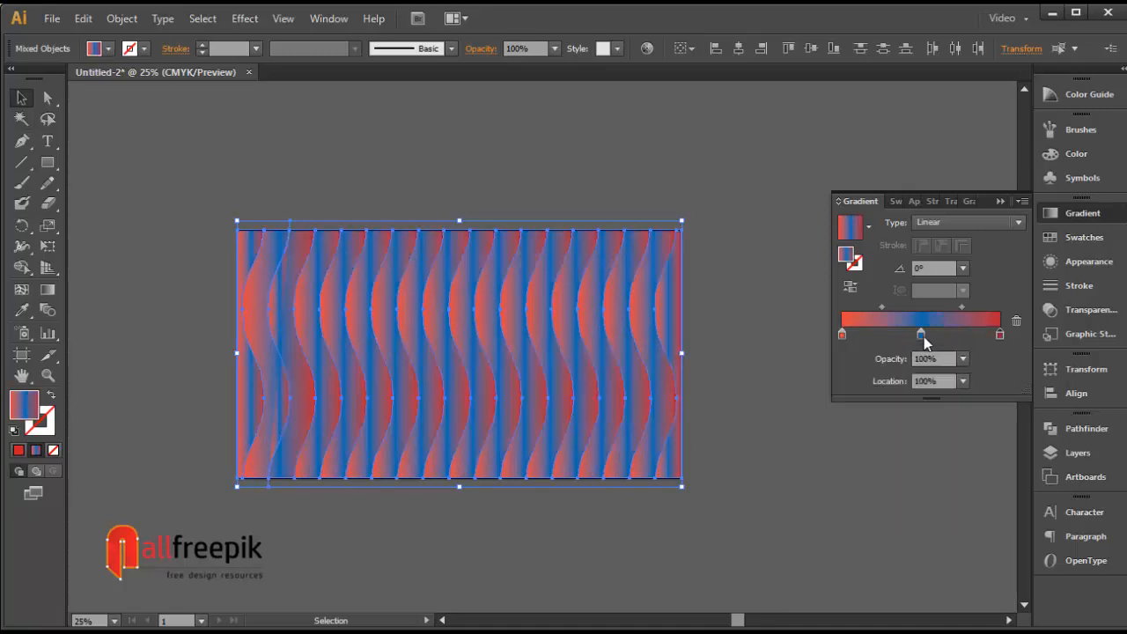
double_click(922, 335)
left_click(919, 389)
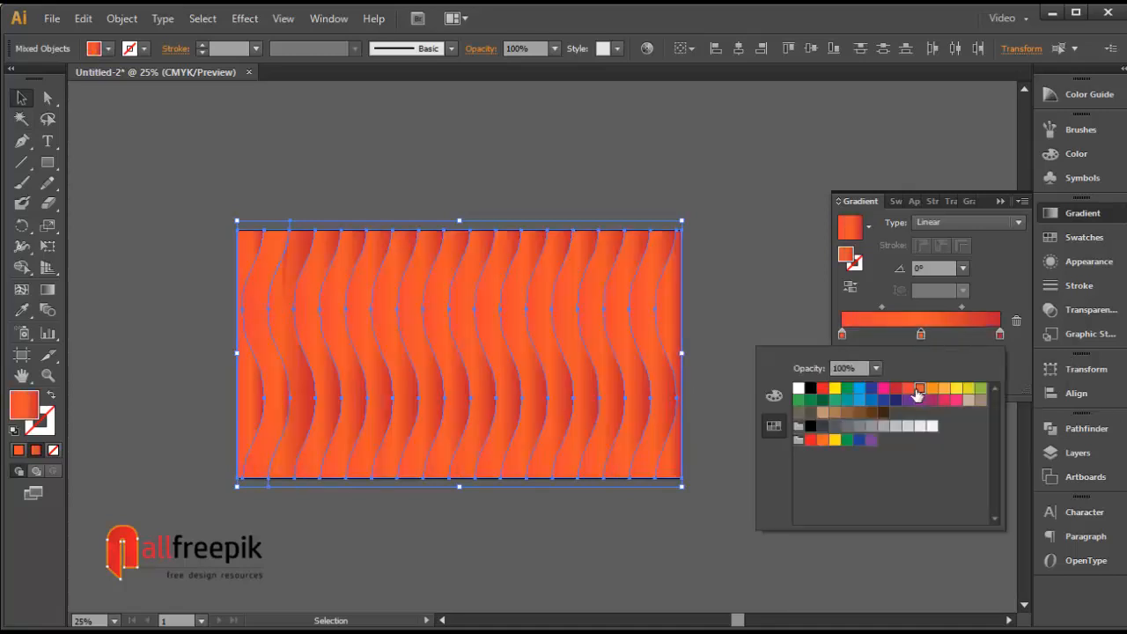
Set the gradient angle of all the strips to 90°
left_click(965, 268)
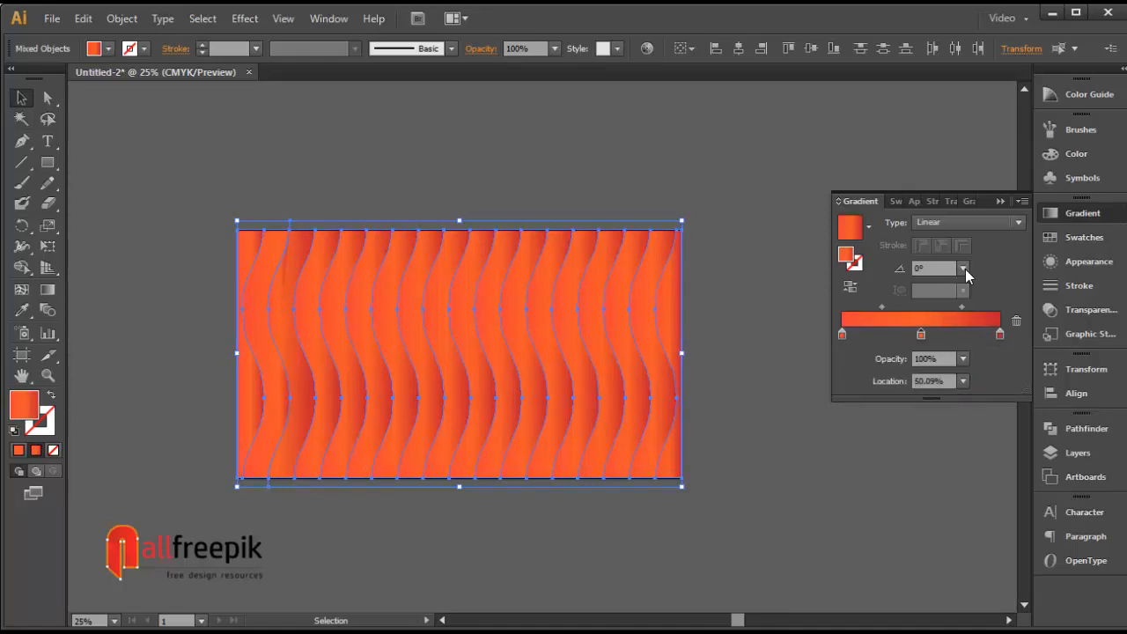
left_click(965, 269)
left_click(981, 363)
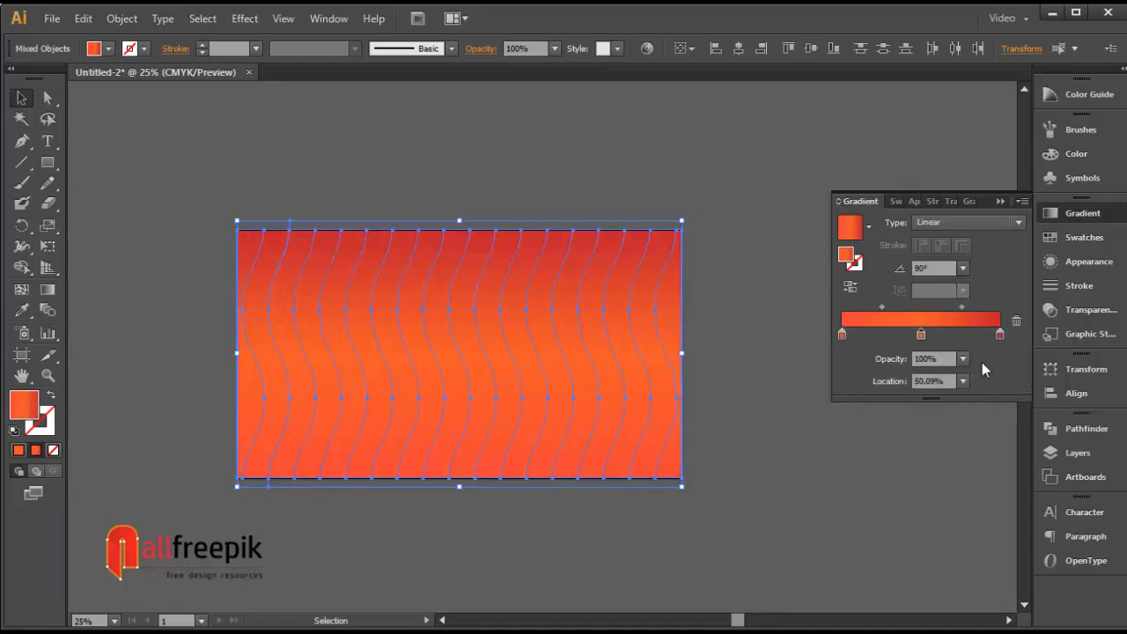
Ungroup the wavy strips of the background so that they can be selected individually
left_click(734, 199)
left_click(270, 264)
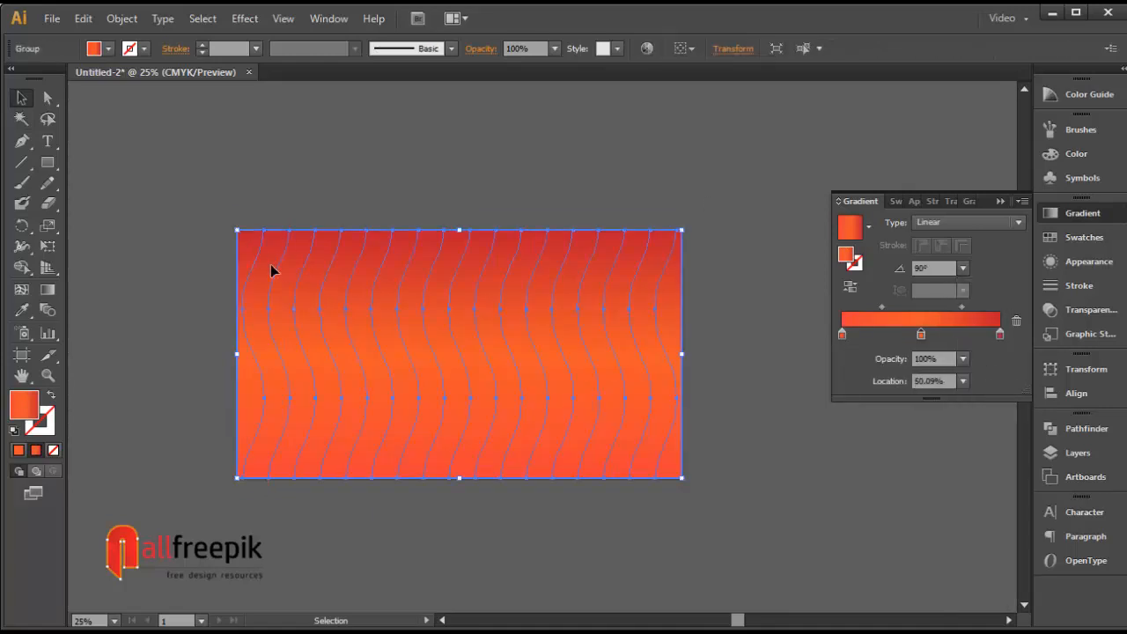
right_click(272, 265)
left_click(337, 365)
left_click(385, 218)
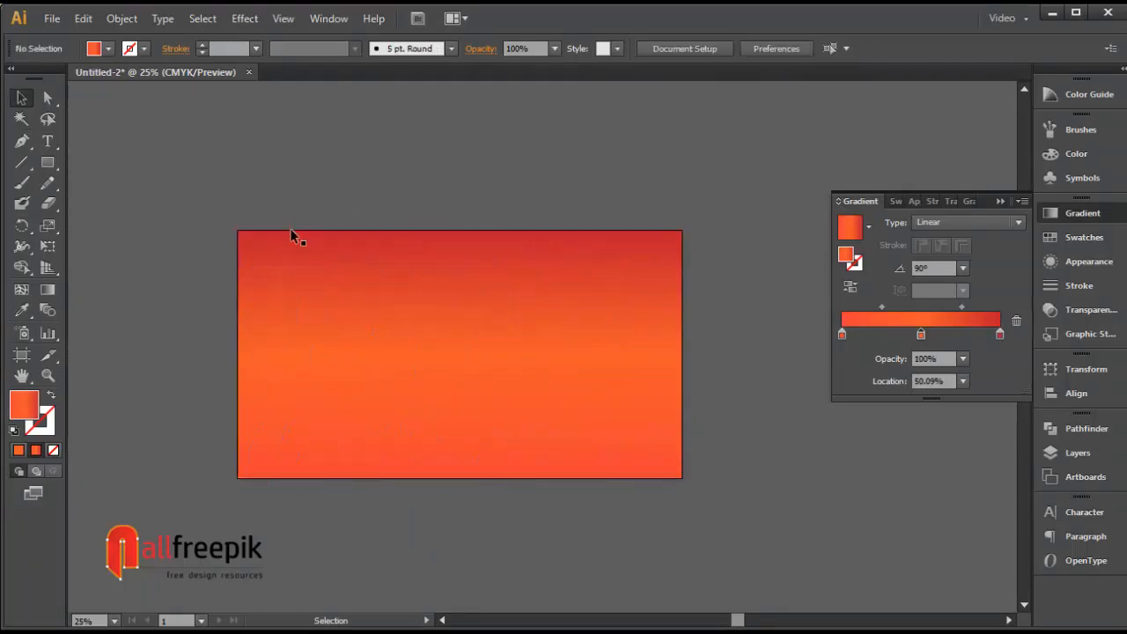
Select every second wavy strip across the background and reverse the gradient on them
left_click(264, 287)
left_click(306, 287, "shift")
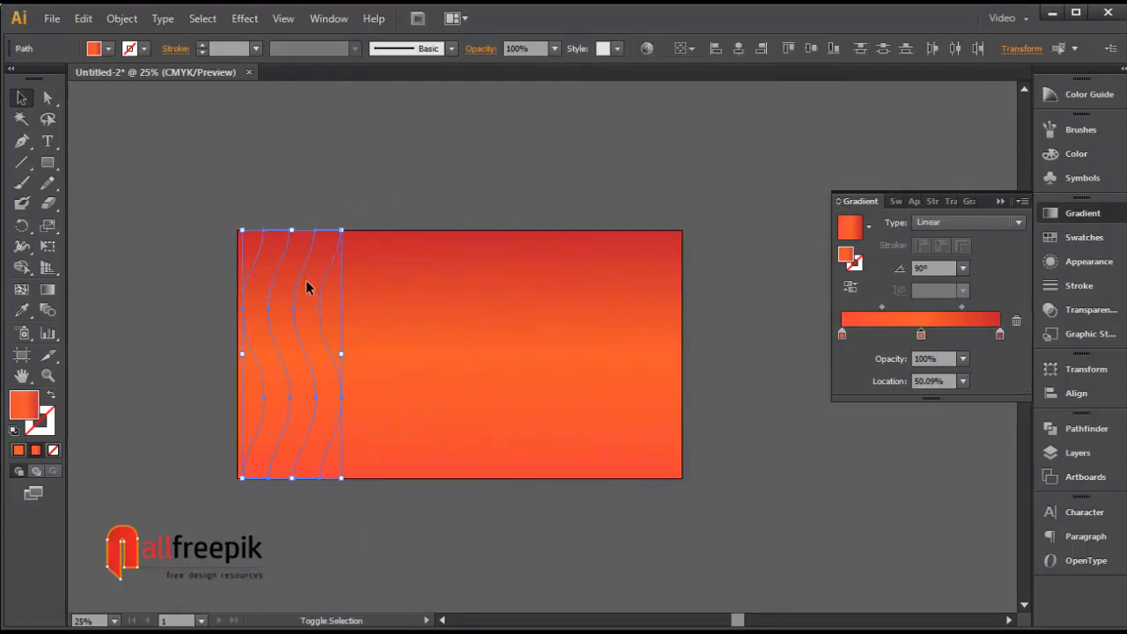
left_click(390, 287, "shift")
left_click(419, 287, "shift")
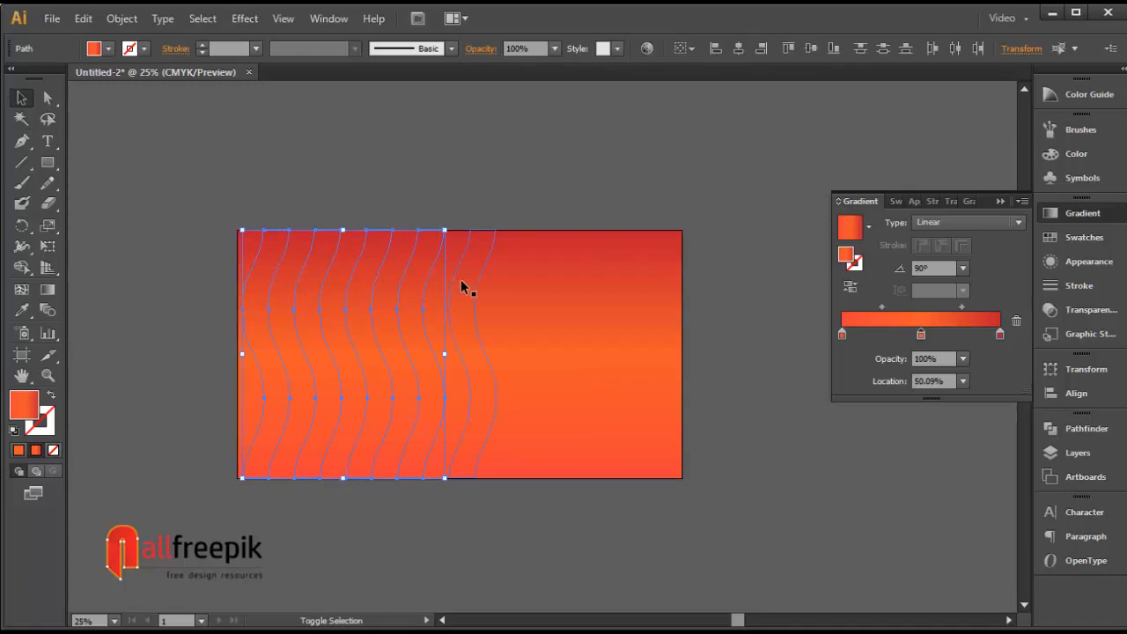
left_click(465, 286, "shift")
left_click(523, 290, "shift")
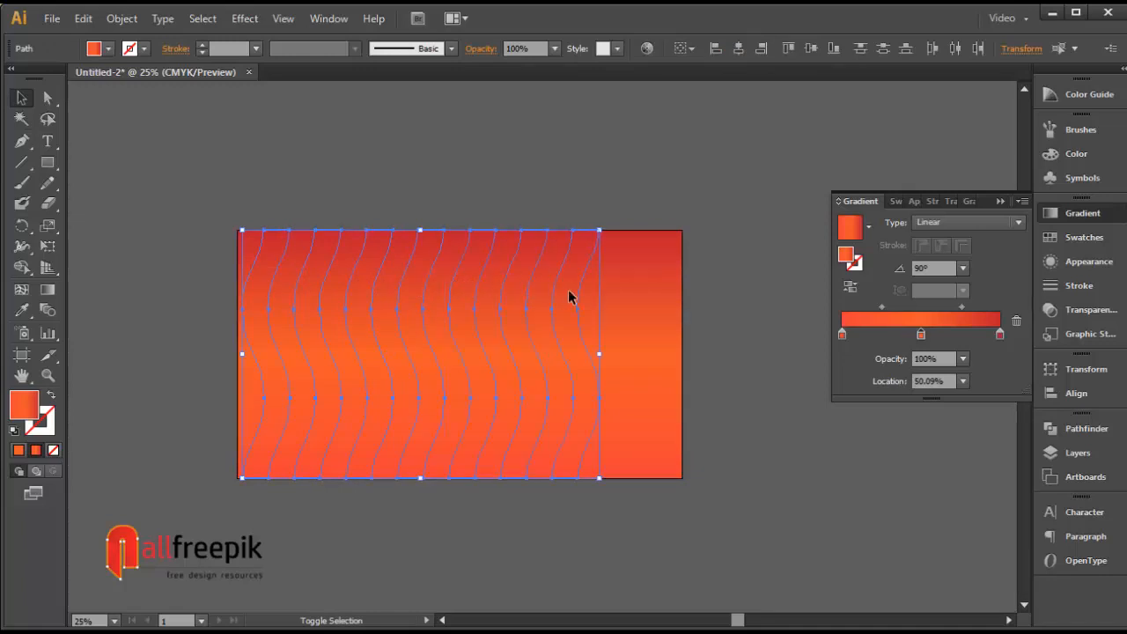
left_click(624, 303, "shift")
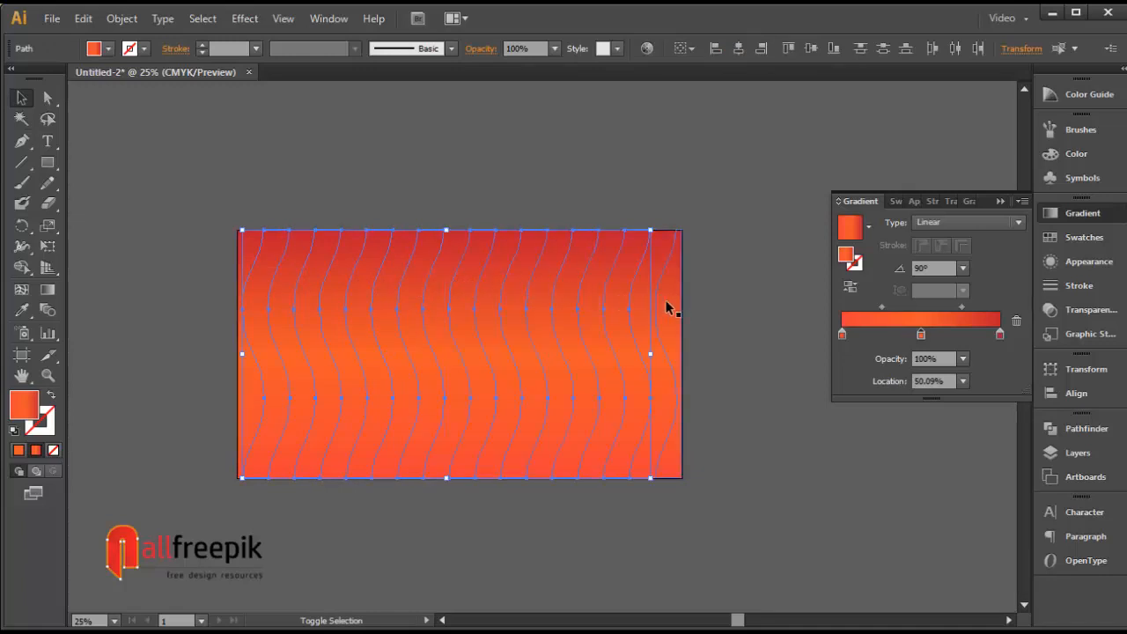
left_click(667, 308, "shift")
left_click(852, 290)
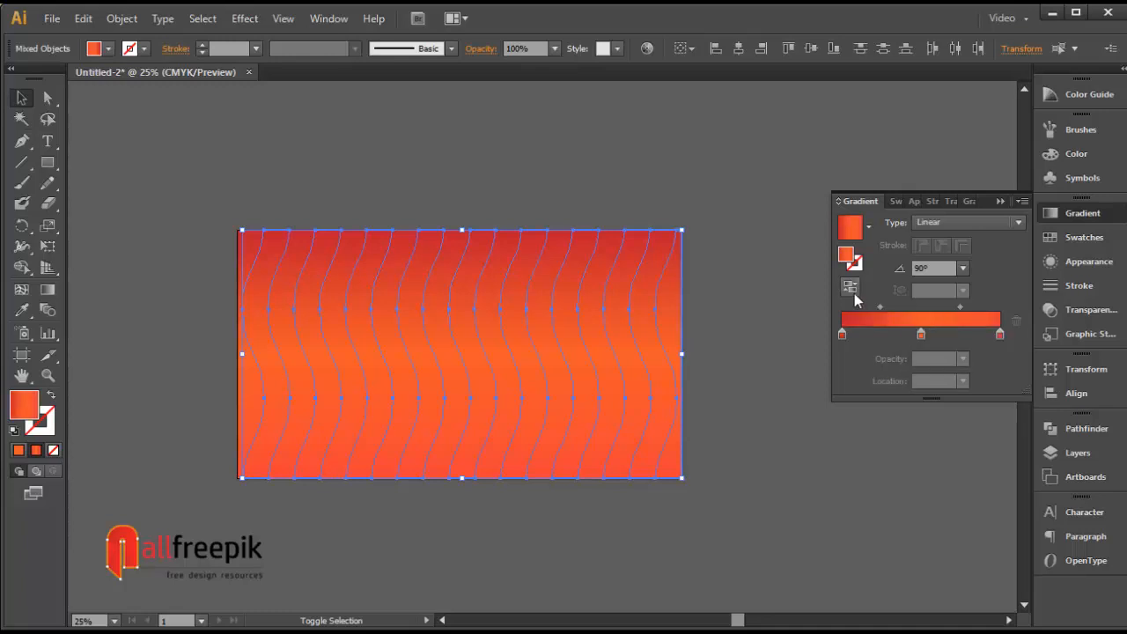
left_click(577, 176)
Reverse the gradient on the grouped strips at the right end of the background
left_click_drag(784, 507, 799, 521)
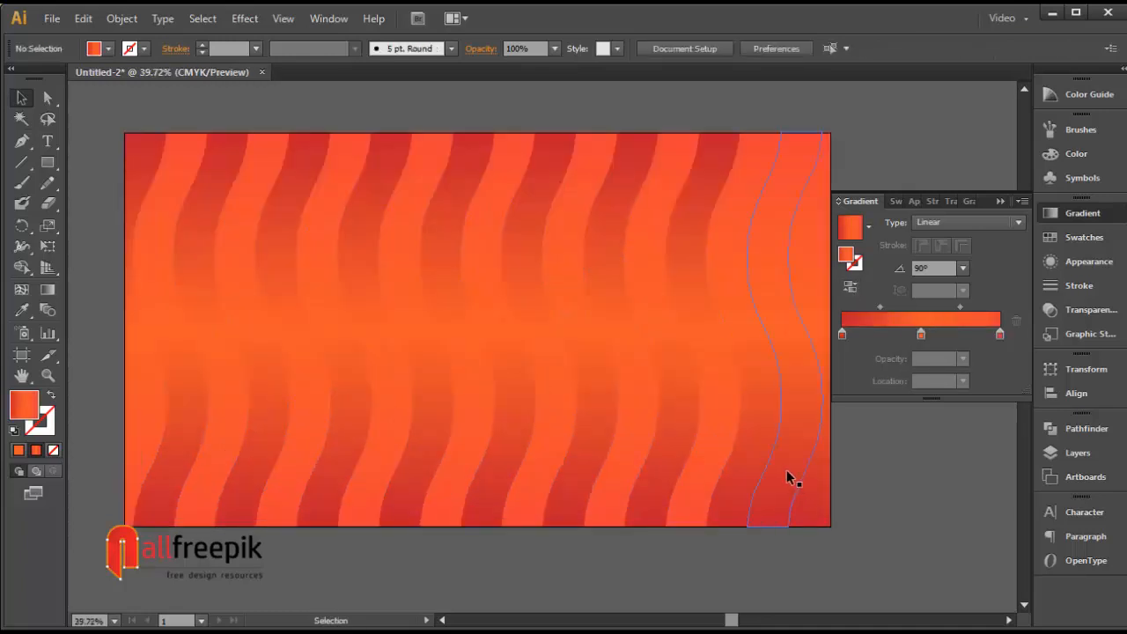
left_click_drag(431, 389, 458, 385)
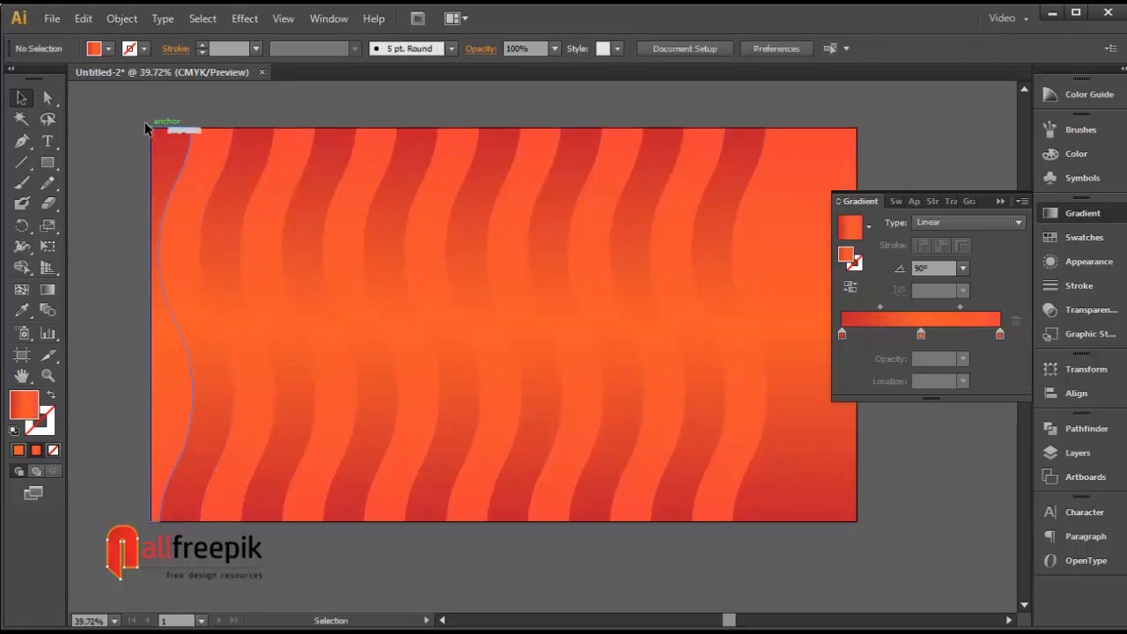
left_click_drag(141, 120, 945, 556)
left_click(887, 516)
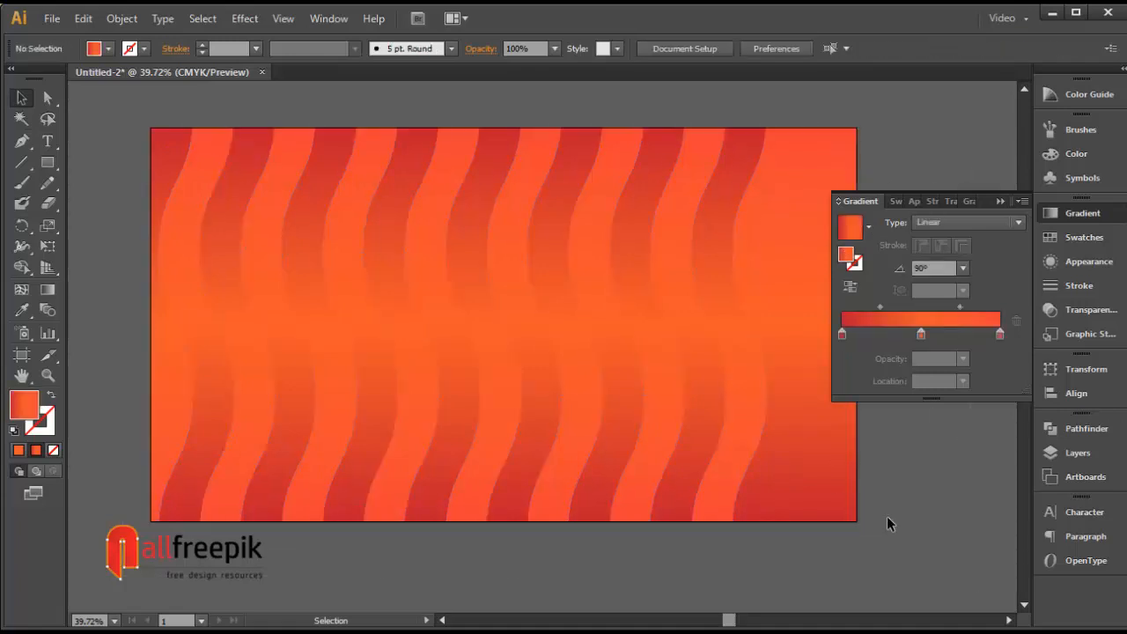
left_click(806, 482)
left_click(850, 286)
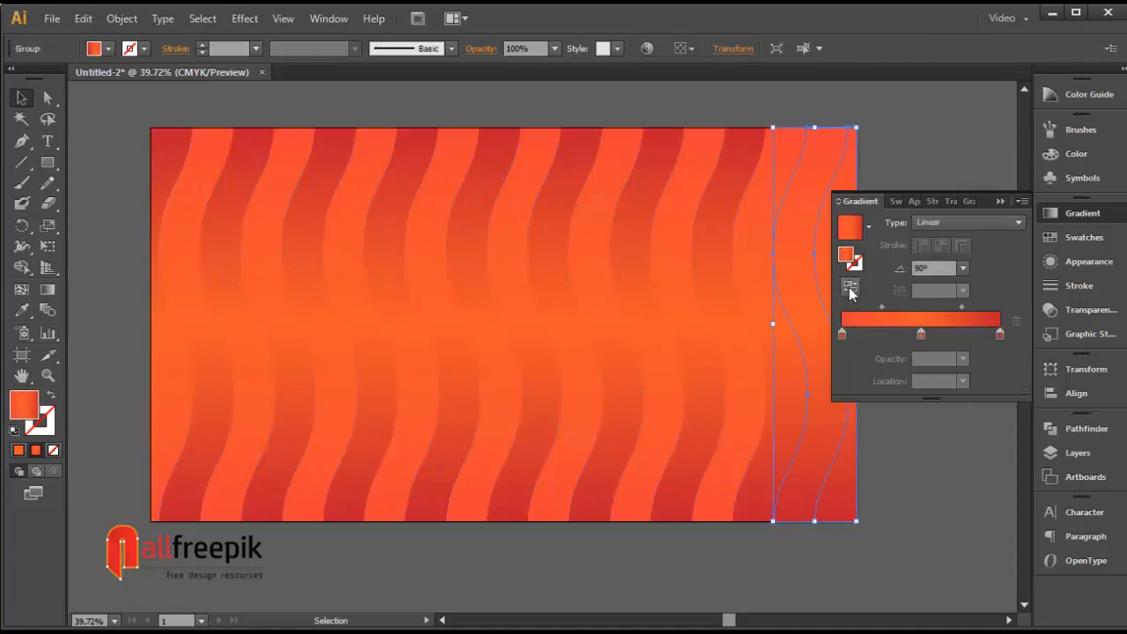
left_click_drag(919, 480, 806, 484)
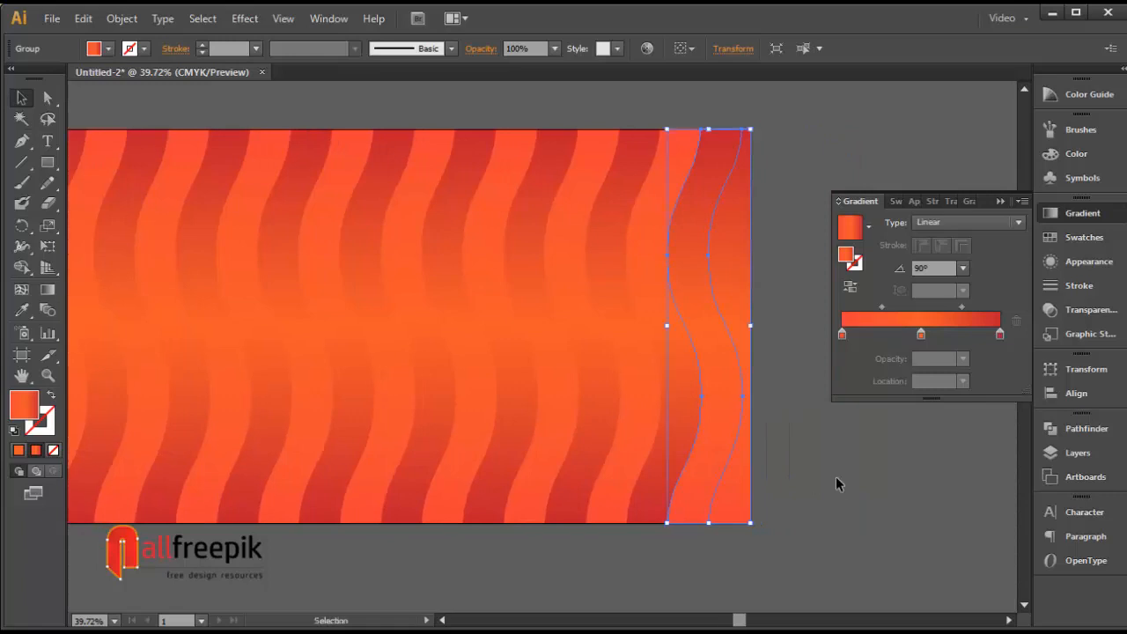
Ungroup the strips at the right end and reverse the gradient on the outermost one
right_click(729, 303)
left_click(791, 412)
left_click(797, 405)
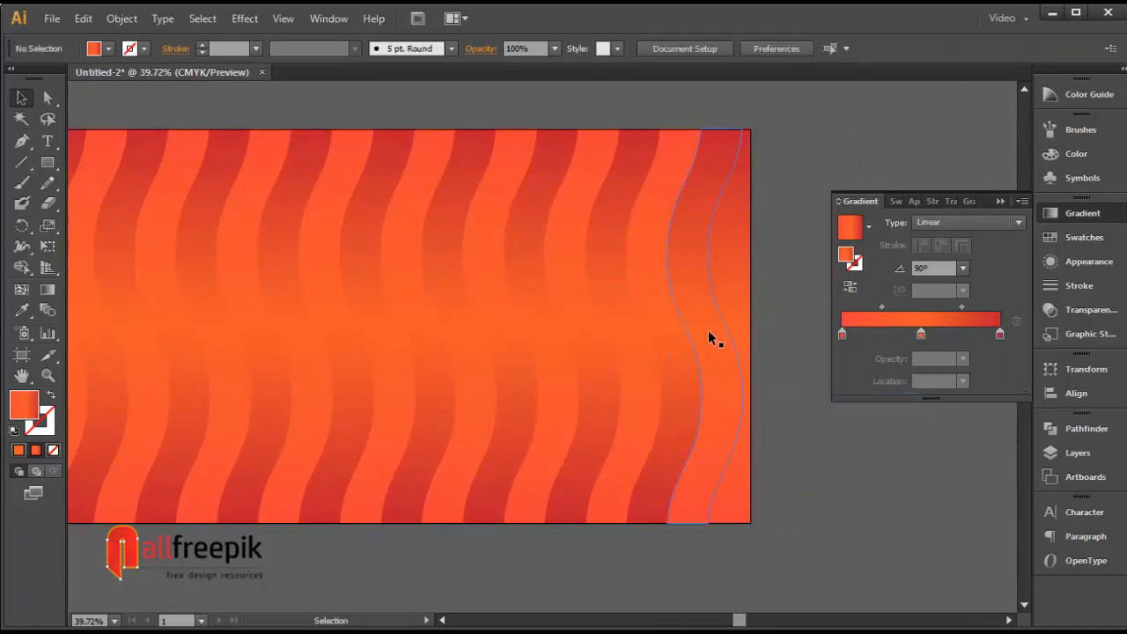
left_click(738, 341)
left_click_drag(749, 343, 774, 343)
left_click(849, 286)
left_click(863, 460)
key("ctrl+minus")
key("ctrl+minus")
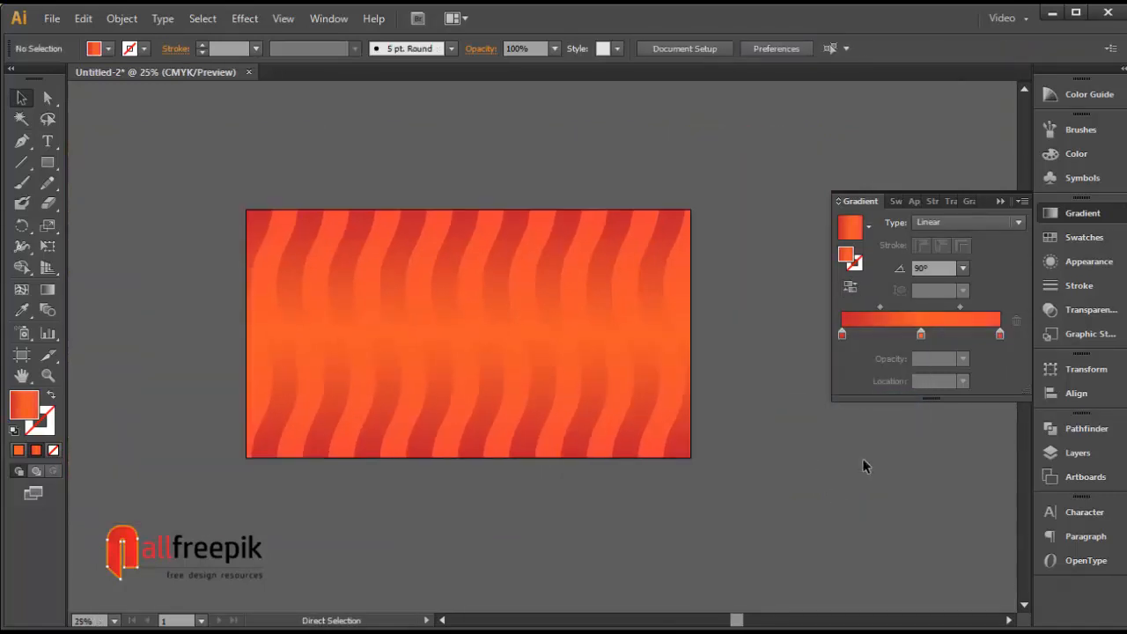
key("ctrl+a")
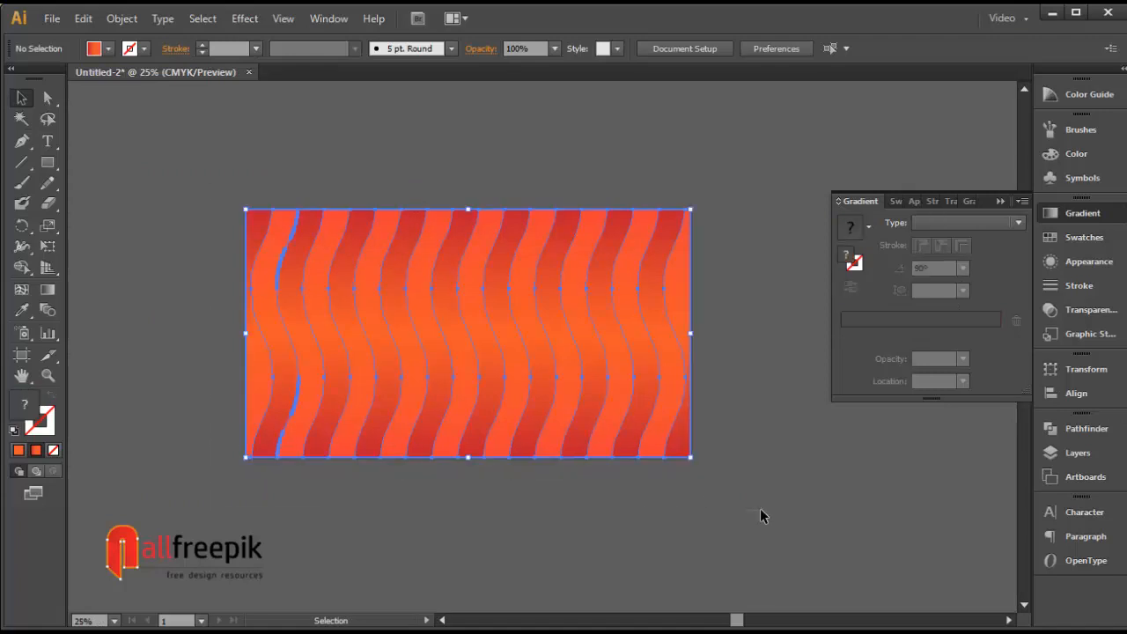
left_click(401, 147)
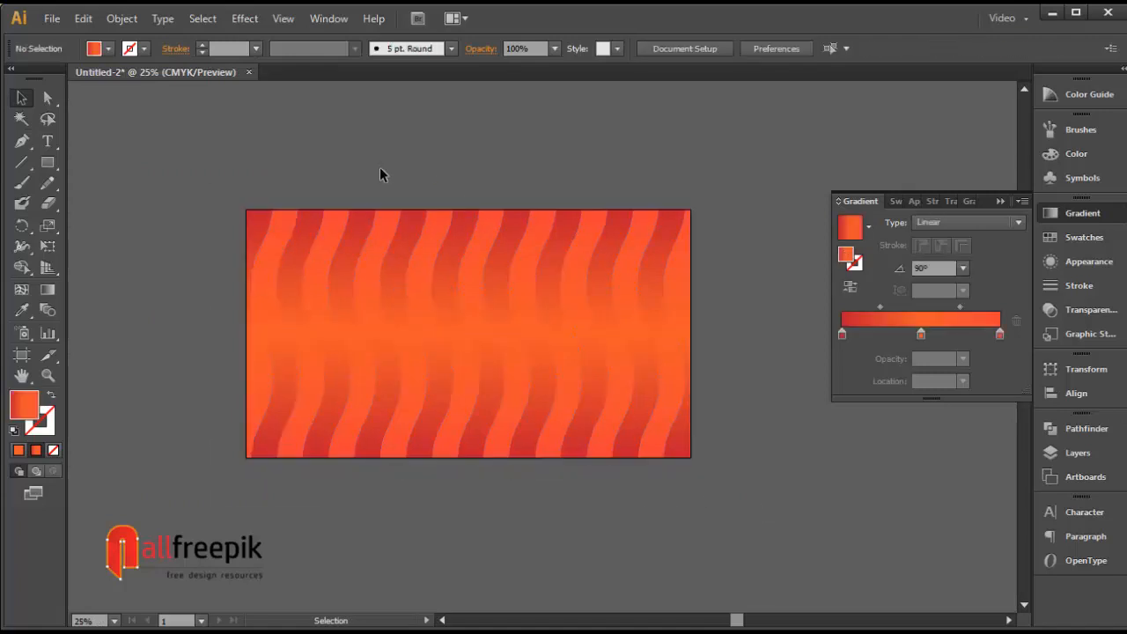
key("ctrl+space")
left_click_drag(773, 497, 800, 521)
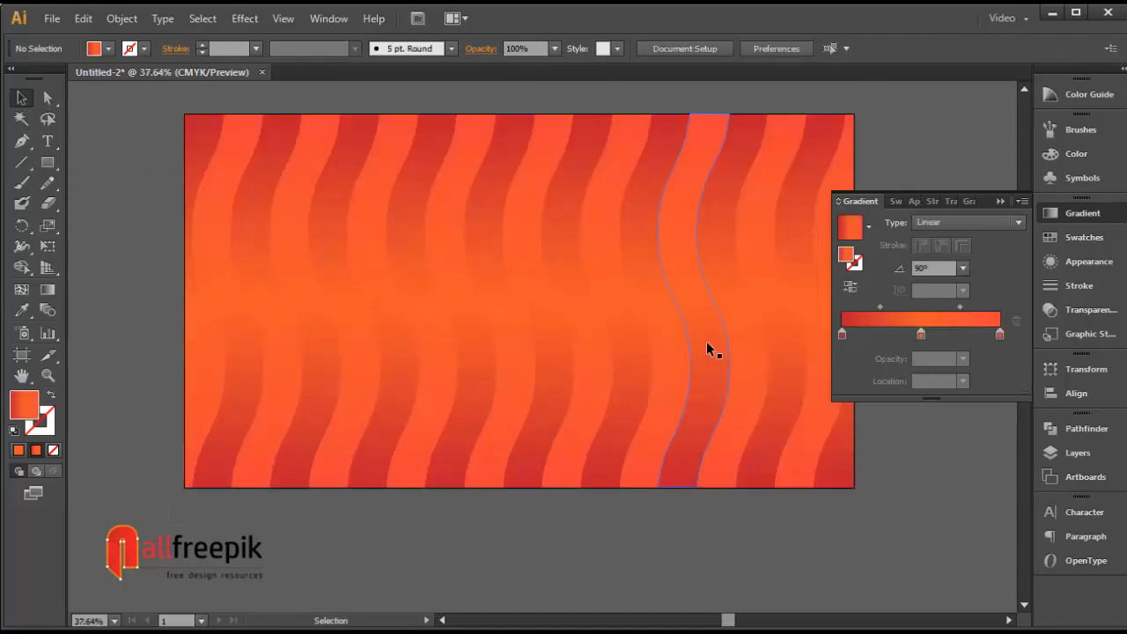
Select all wavy strips and apply a Drop Shadow in Multiply mode with 75% opacity, 7 pt X and Y offsets and 5 pt blur
left_click(186, 153)
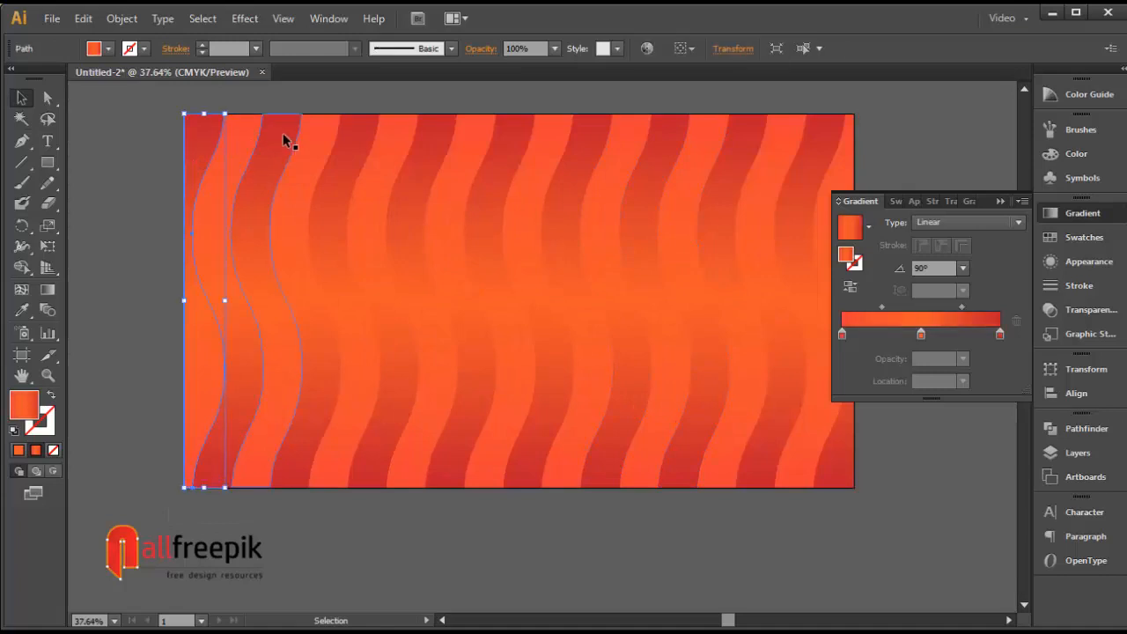
left_click(168, 99)
key("ctrl+a")
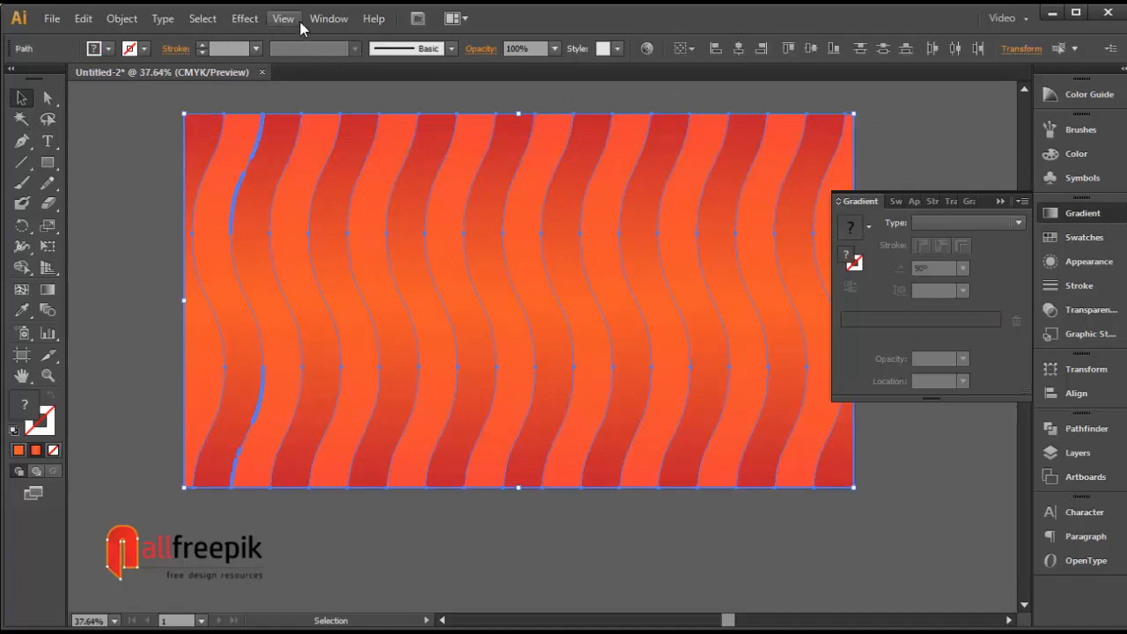
left_click(244, 19)
mouse_move(284, 217)
left_click(464, 220)
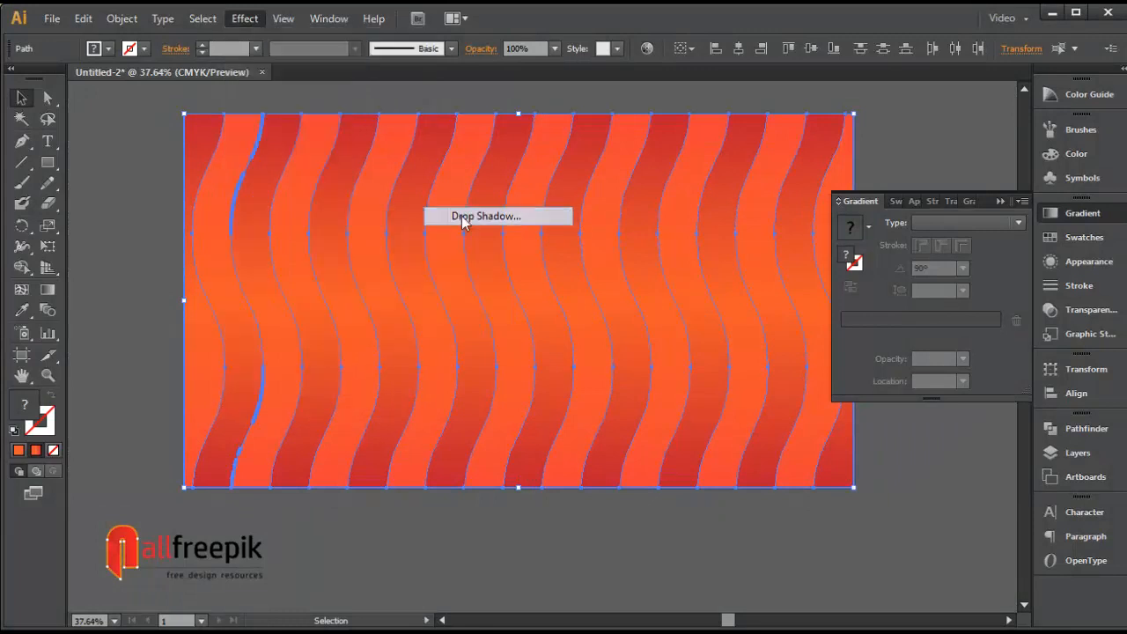
left_click(910, 420)
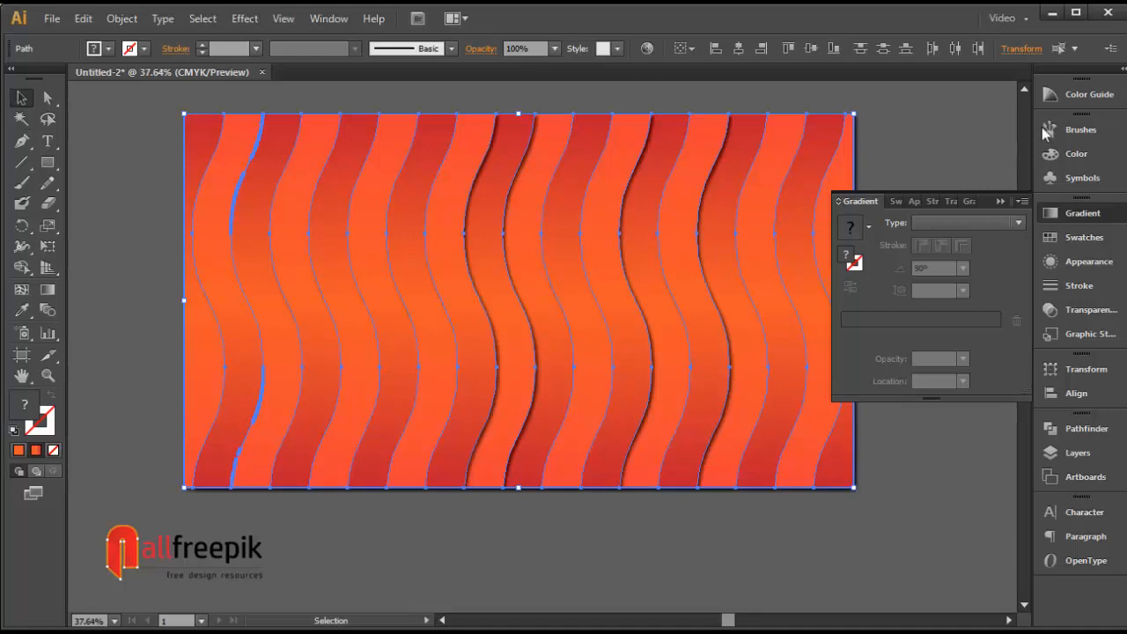
Review the Drop Shadow settings in the strips' appearance attributes without changing them
left_click(1072, 216)
left_click(1082, 263)
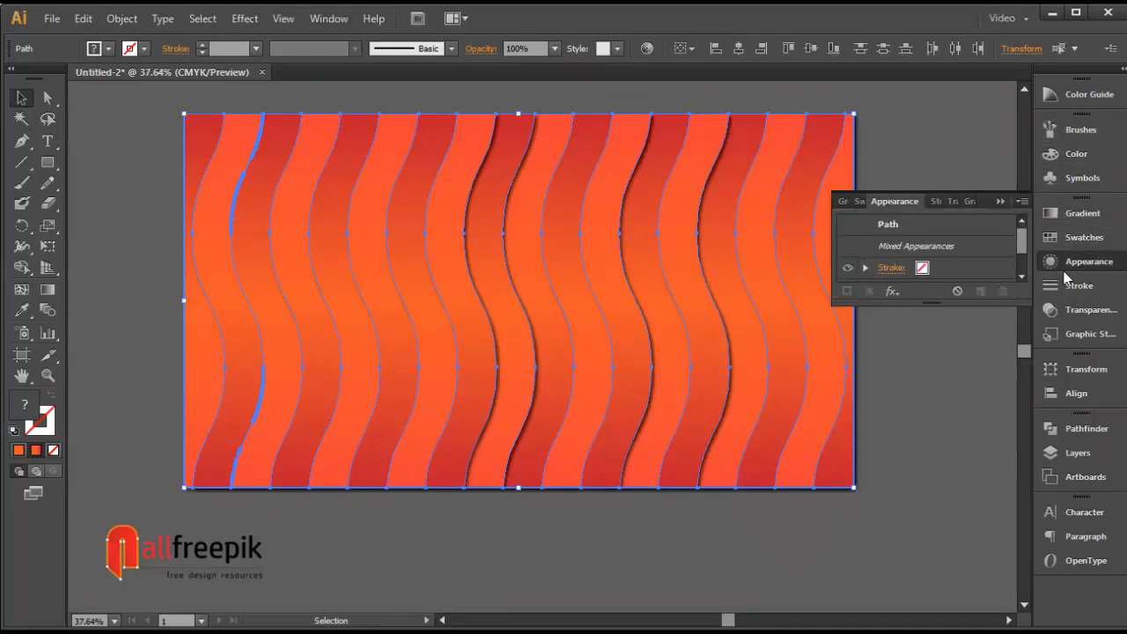
left_click_drag(1022, 235, 1023, 259)
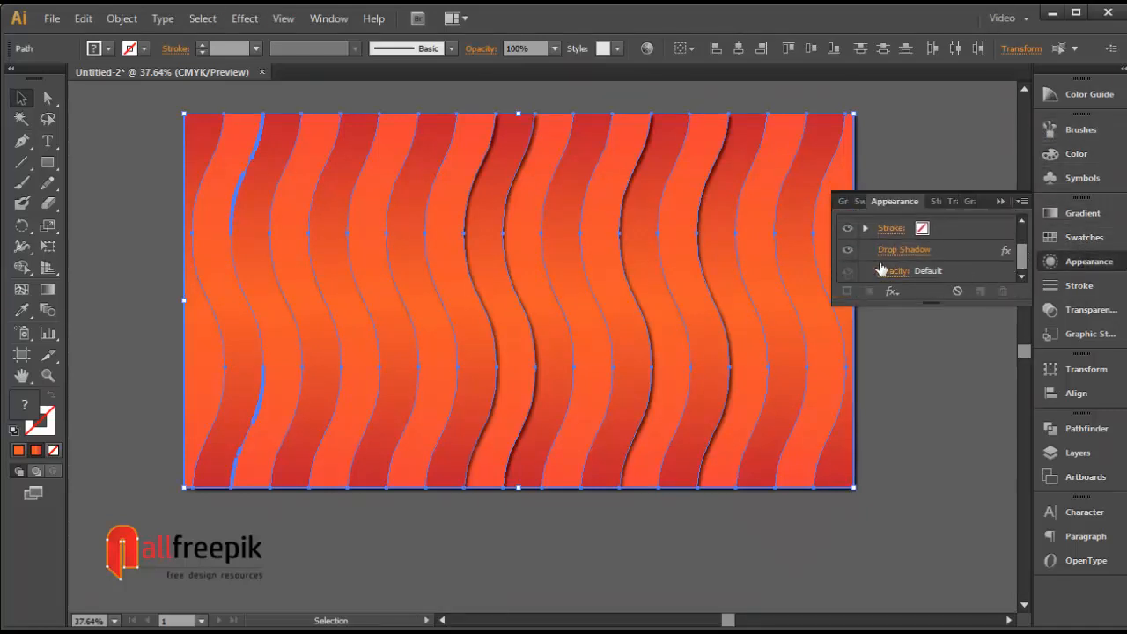
left_click(900, 252)
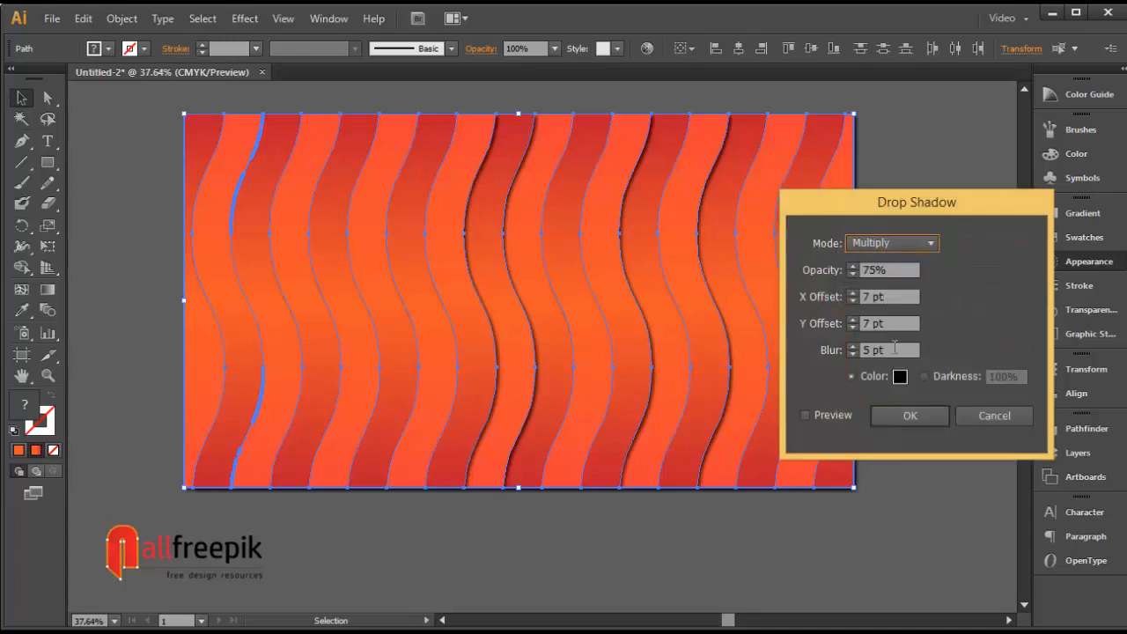
key("Escape")
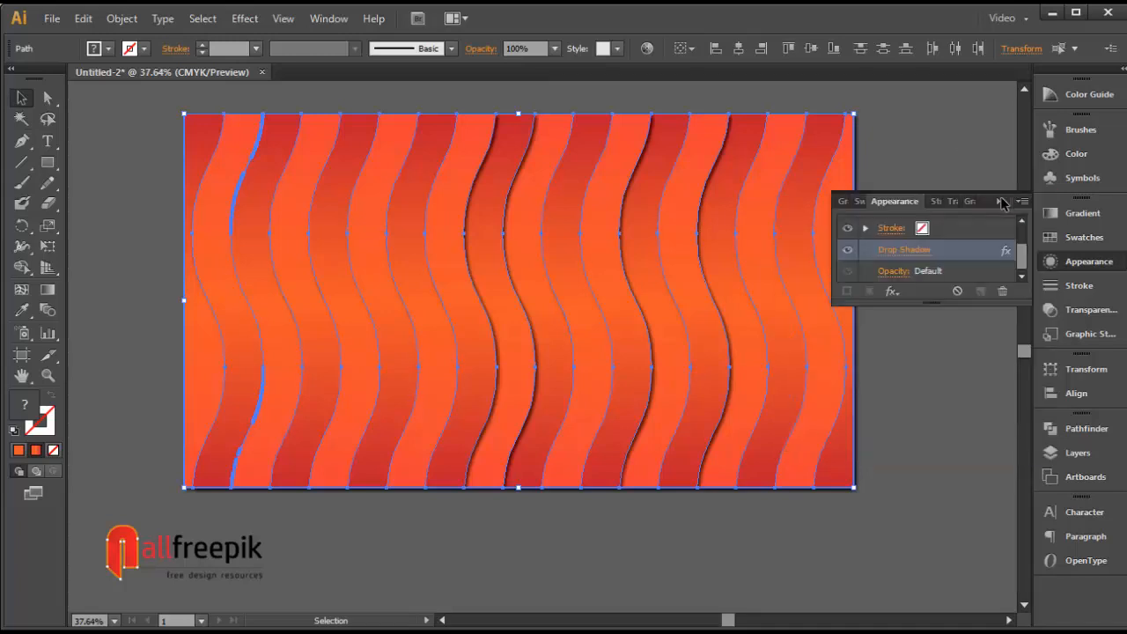
Bring the leftmost wavy strip to the front of the stacking order
left_click(197, 159)
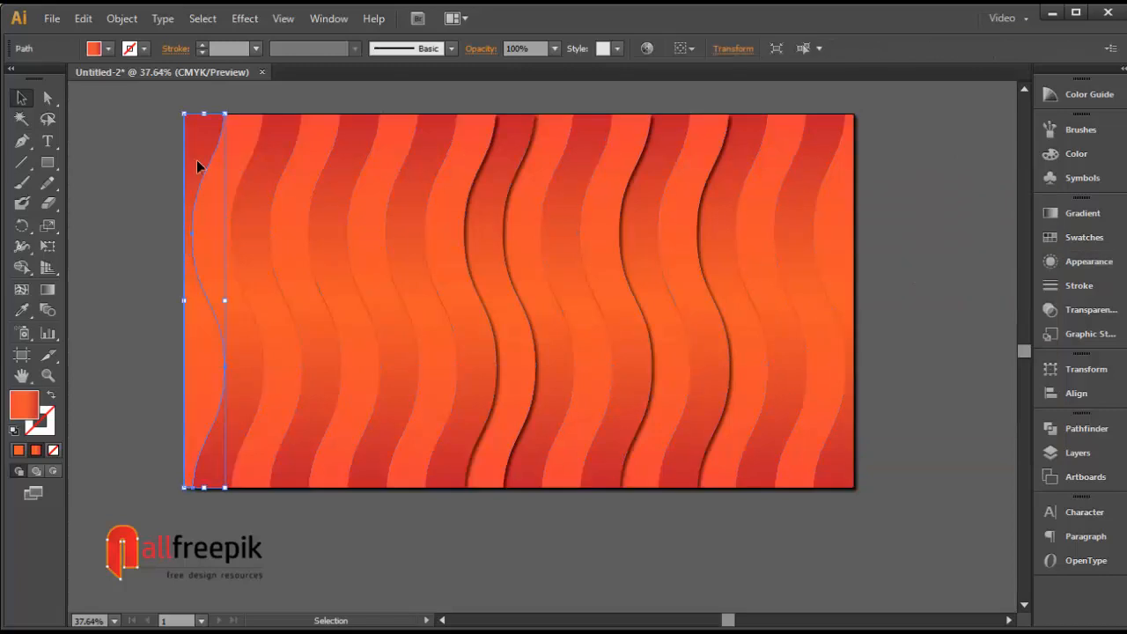
left_click(121, 19)
mouse_move(137, 57)
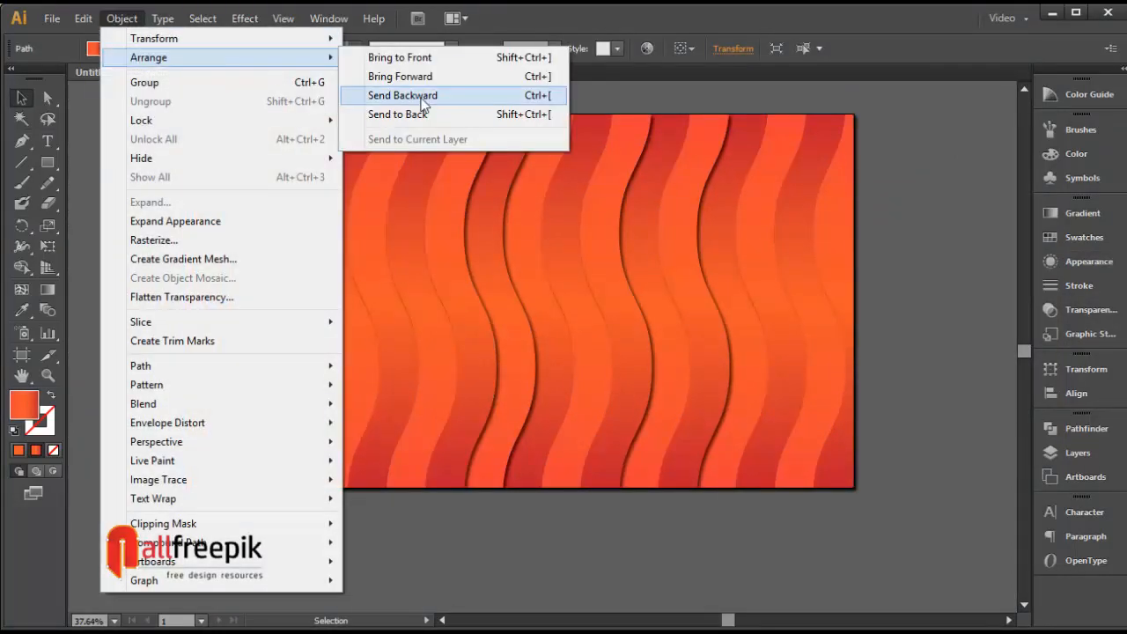
left_click(432, 54)
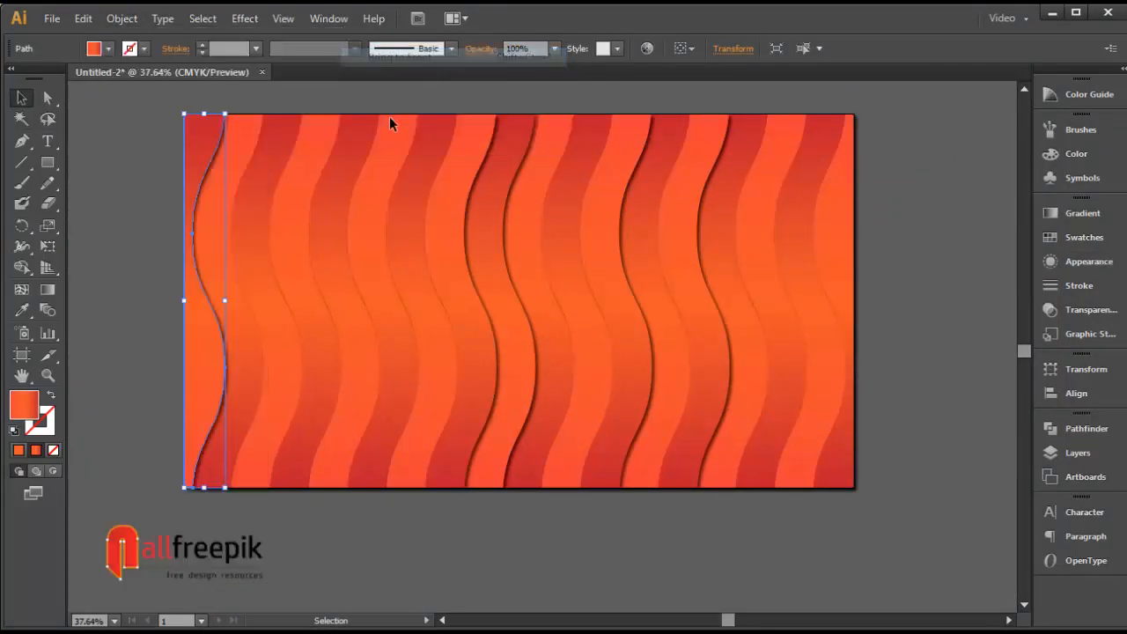
Add the second, third and fourth wavy strips from the left to the selection in turn and bring them to the front
left_click(241, 138, "shift")
left_click(121, 18)
mouse_move(300, 67)
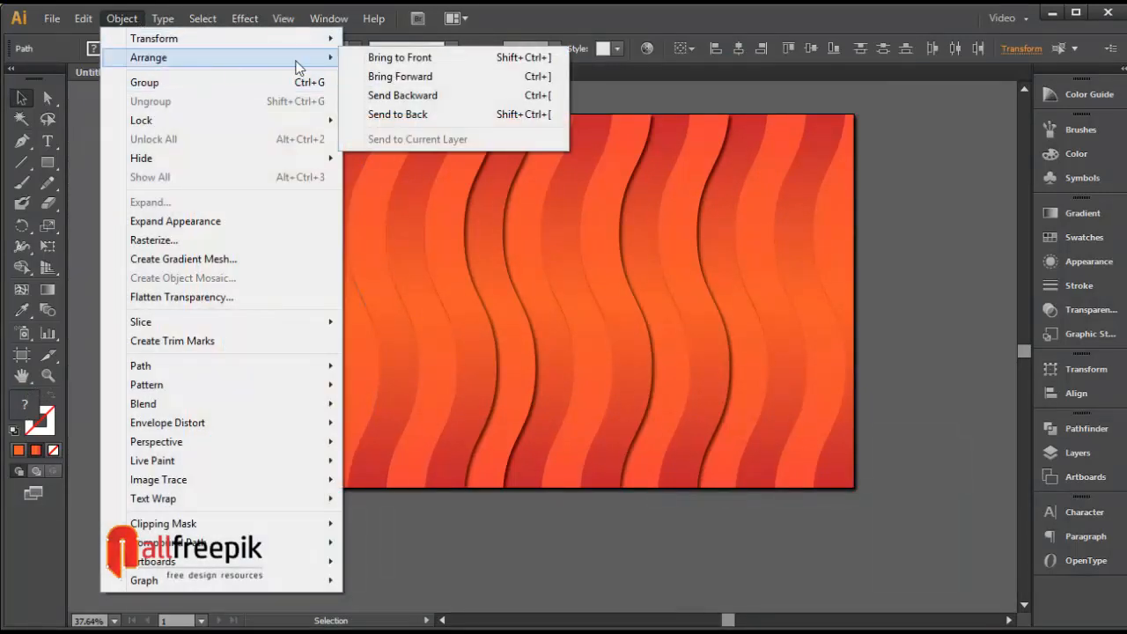
left_click(400, 57)
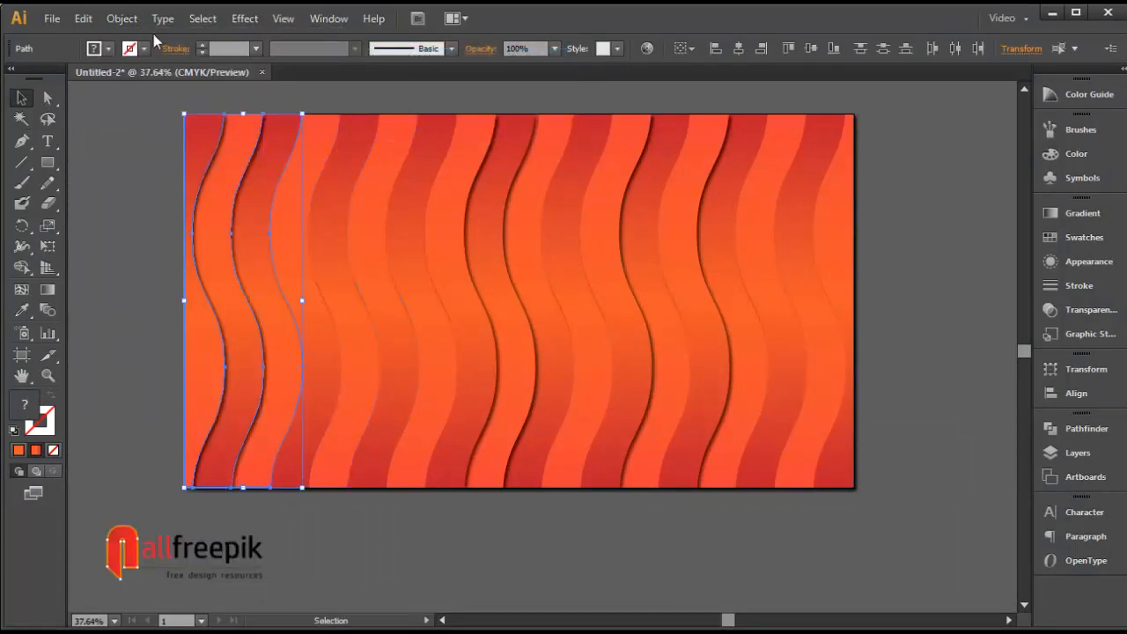
left_click(122, 19)
mouse_move(176, 57)
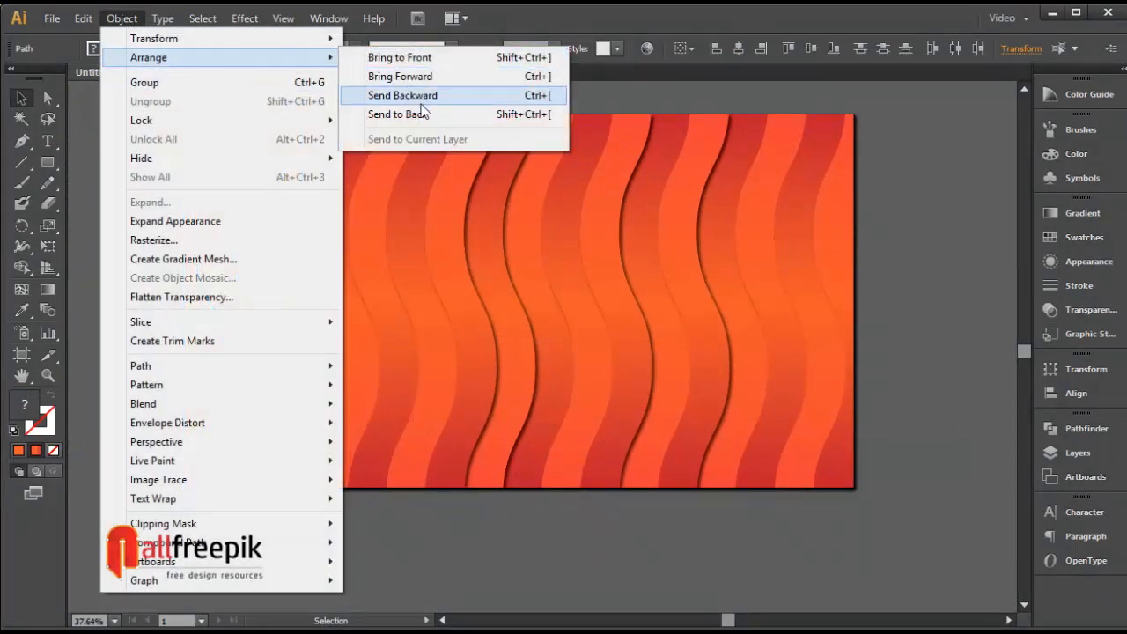
left_click(429, 58)
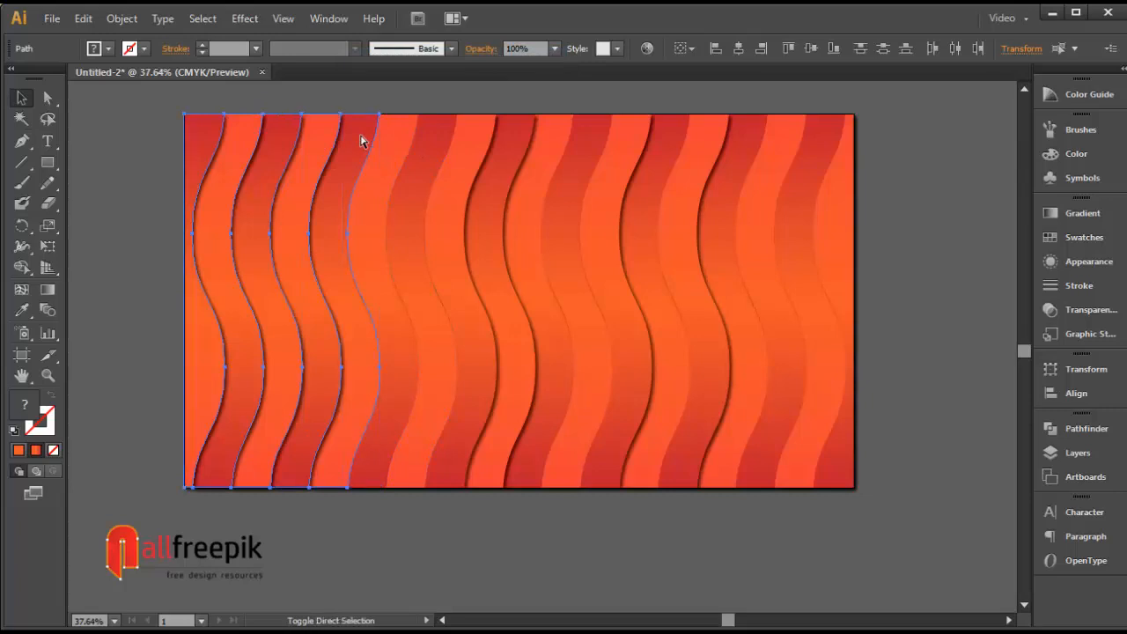
Add the fifth to eighth wavy strips to the selection one after another, bringing the growing selection to the front
left_click(361, 139, "shift")
left_click(392, 144, "shift")
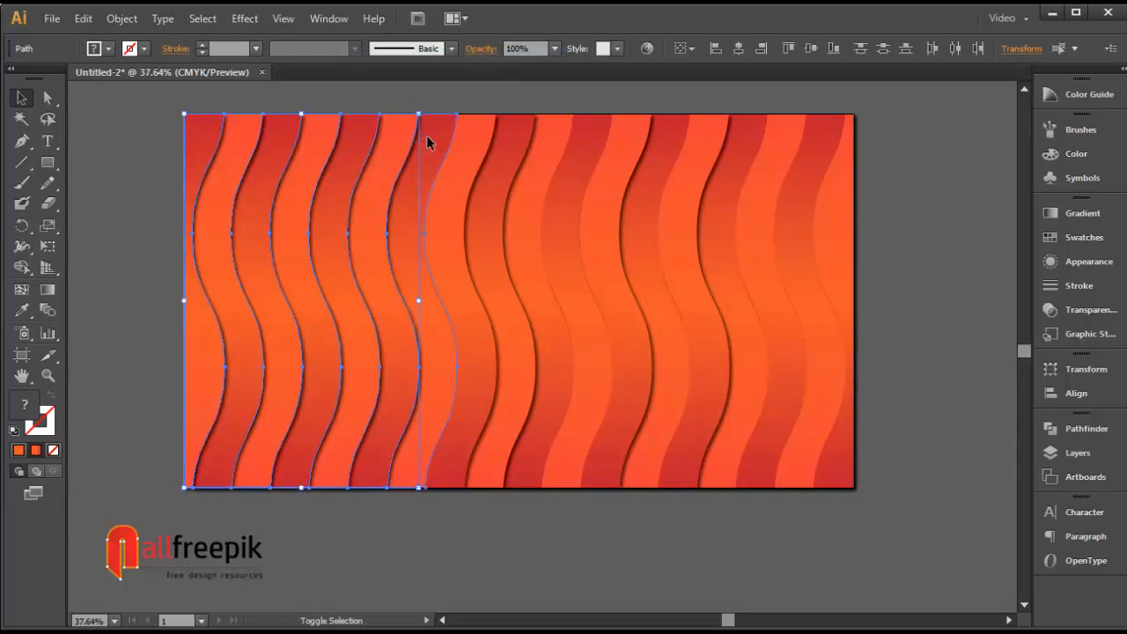
left_click(428, 141, "shift")
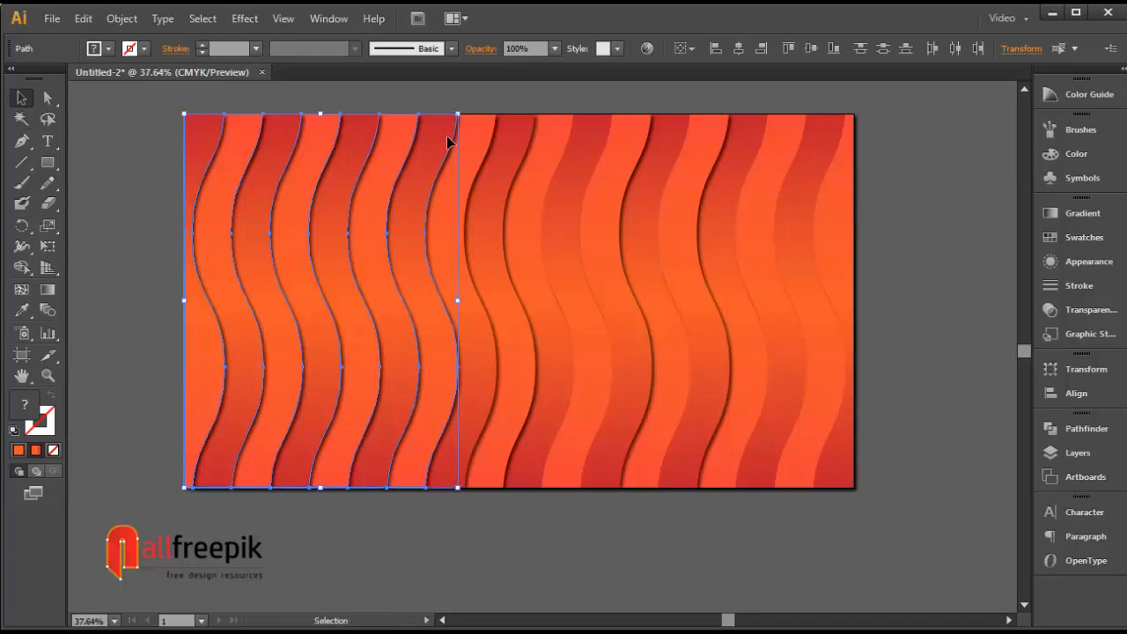
left_click(476, 142, "shift")
left_click(121, 17)
mouse_move(145, 38)
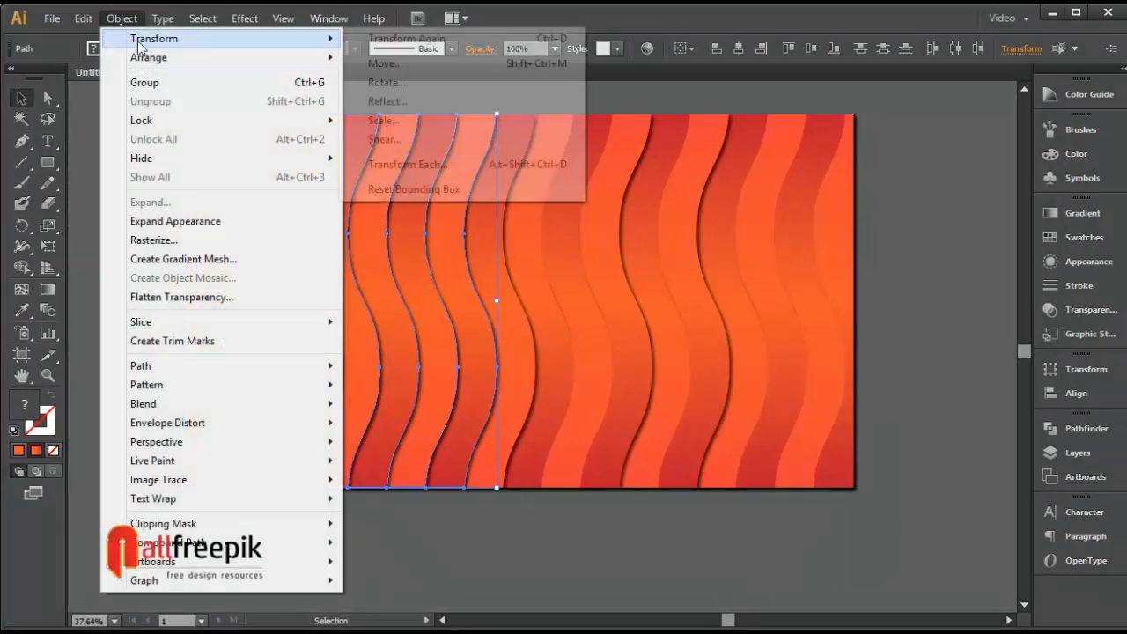
mouse_move(208, 60)
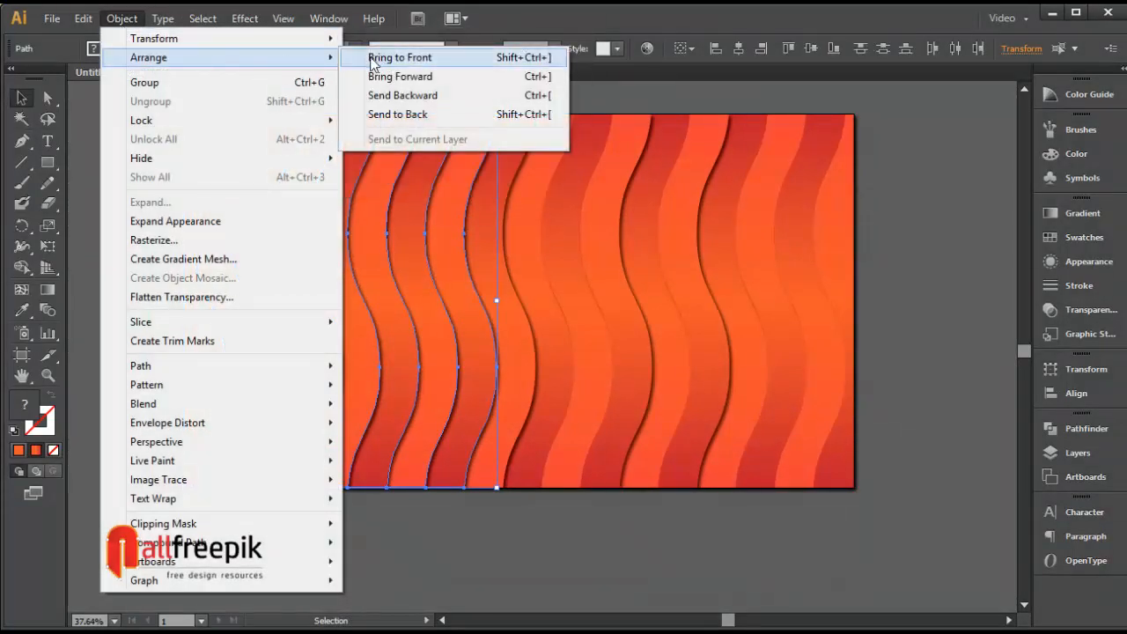
left_click(370, 58)
Add each remaining strip up to the second-to-last one, bring the selection to the front each time, and deselect everything
left_click(509, 133, "shift")
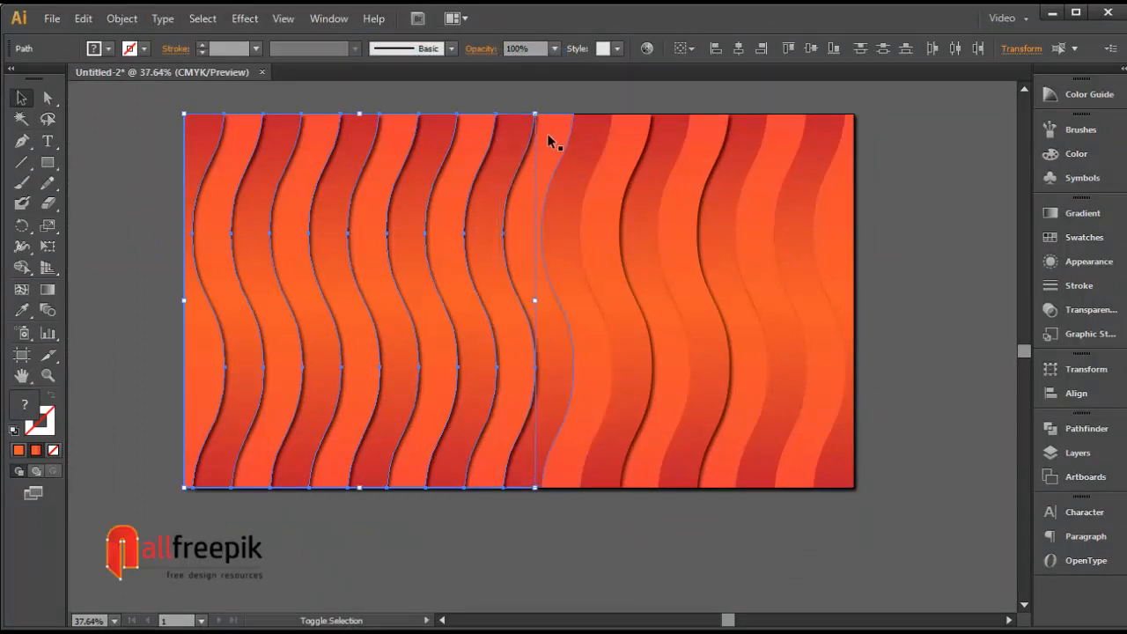
left_click(547, 134, "shift")
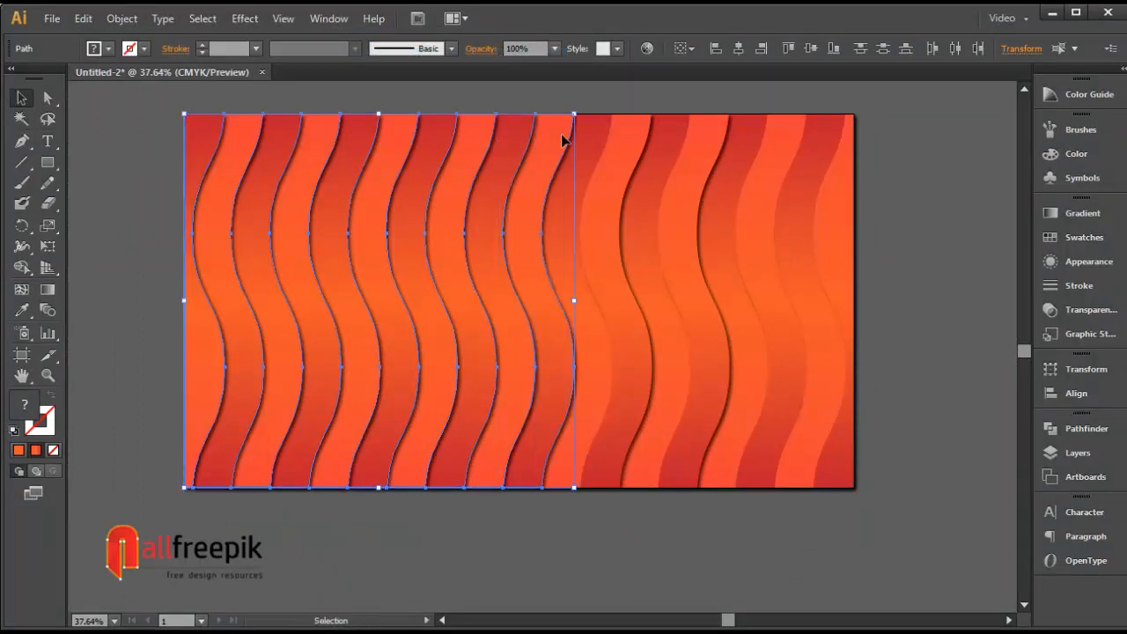
left_click(593, 131, "shift")
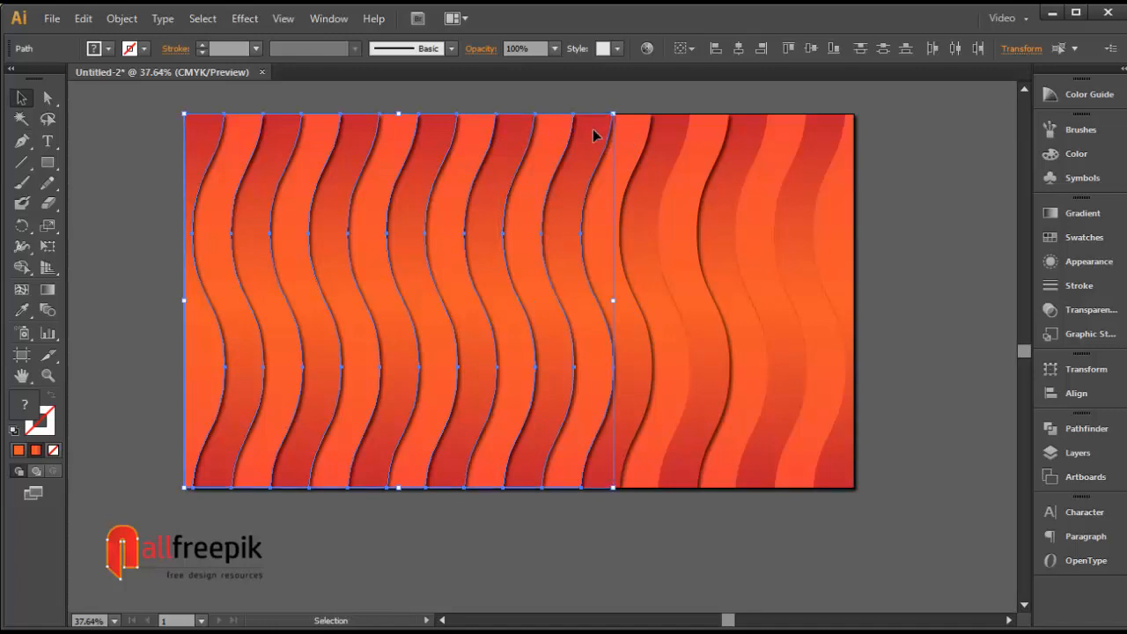
left_click(633, 128, "shift")
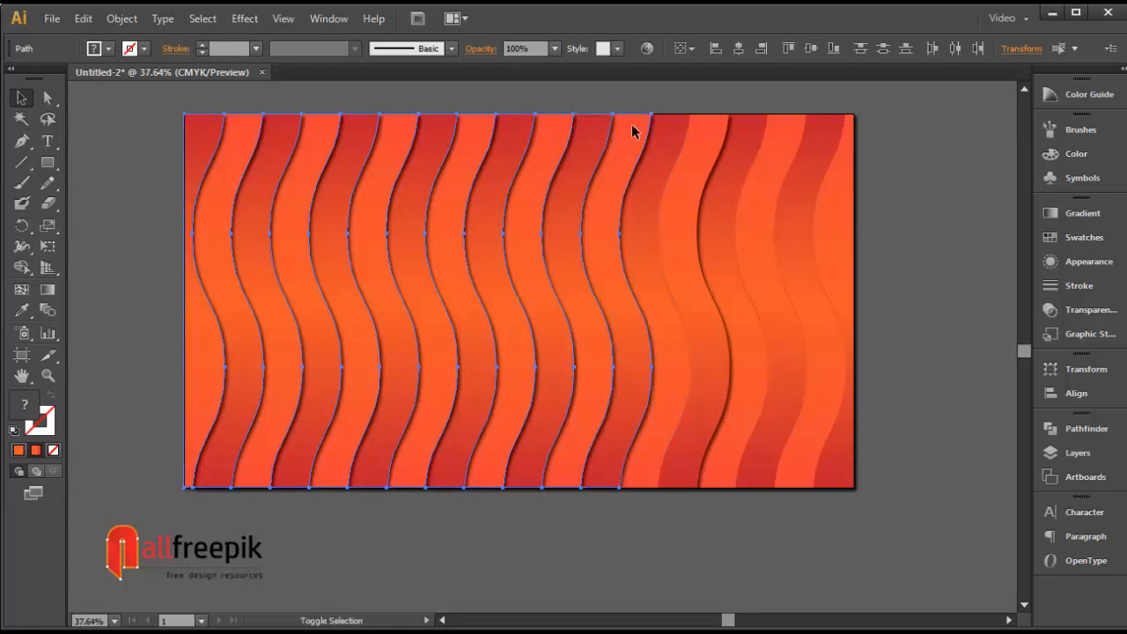
left_click(665, 132, "shift")
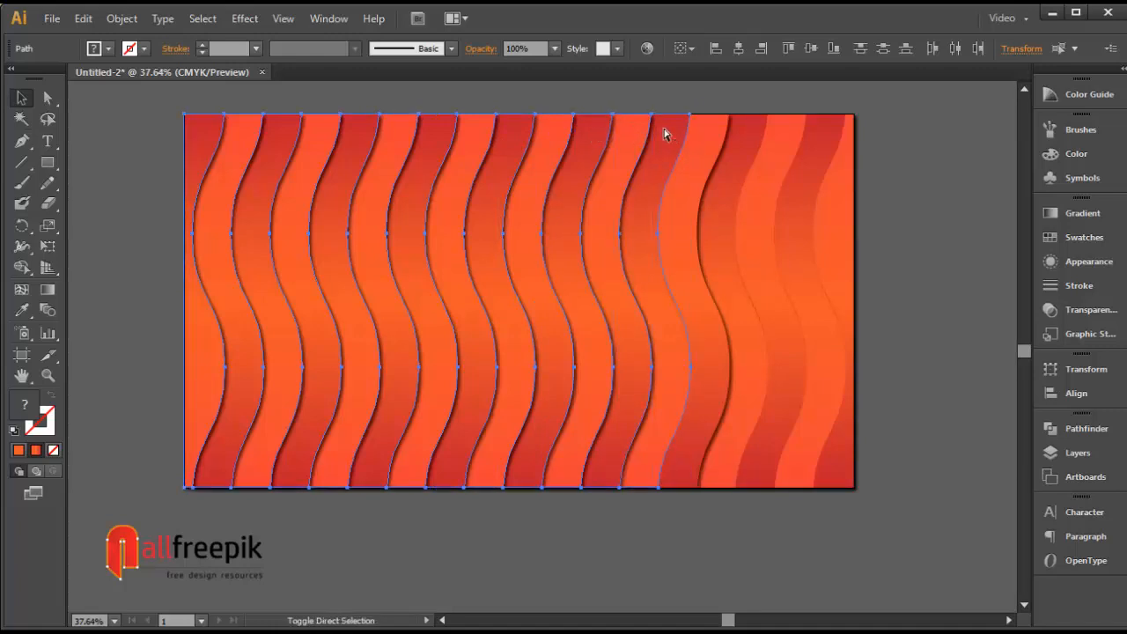
left_click(703, 134, "shift")
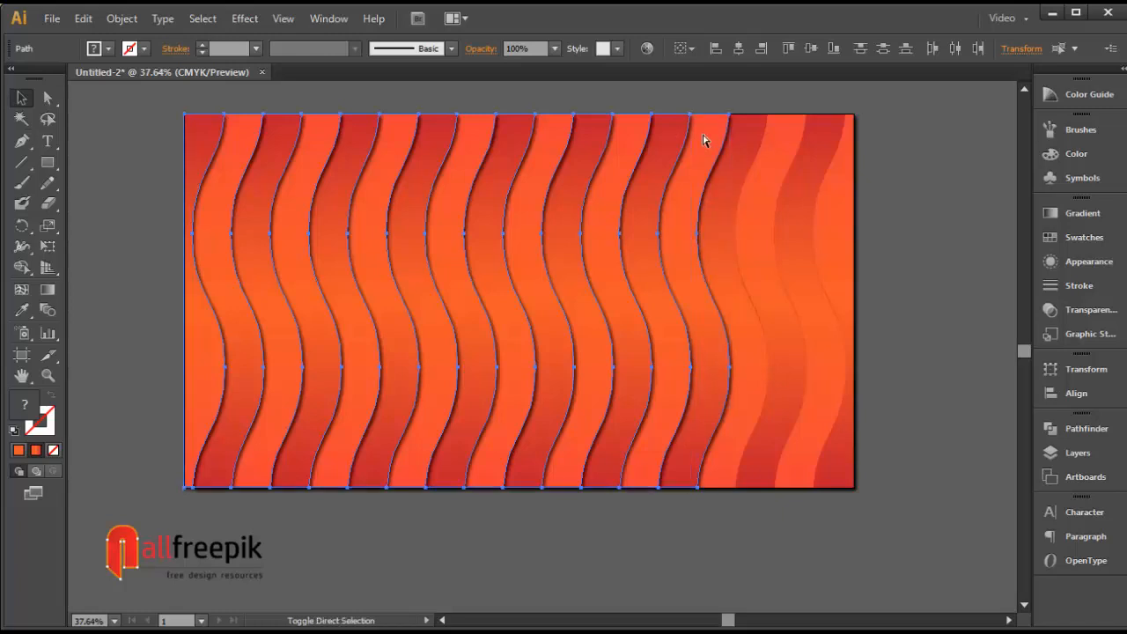
left_click(745, 129, "shift")
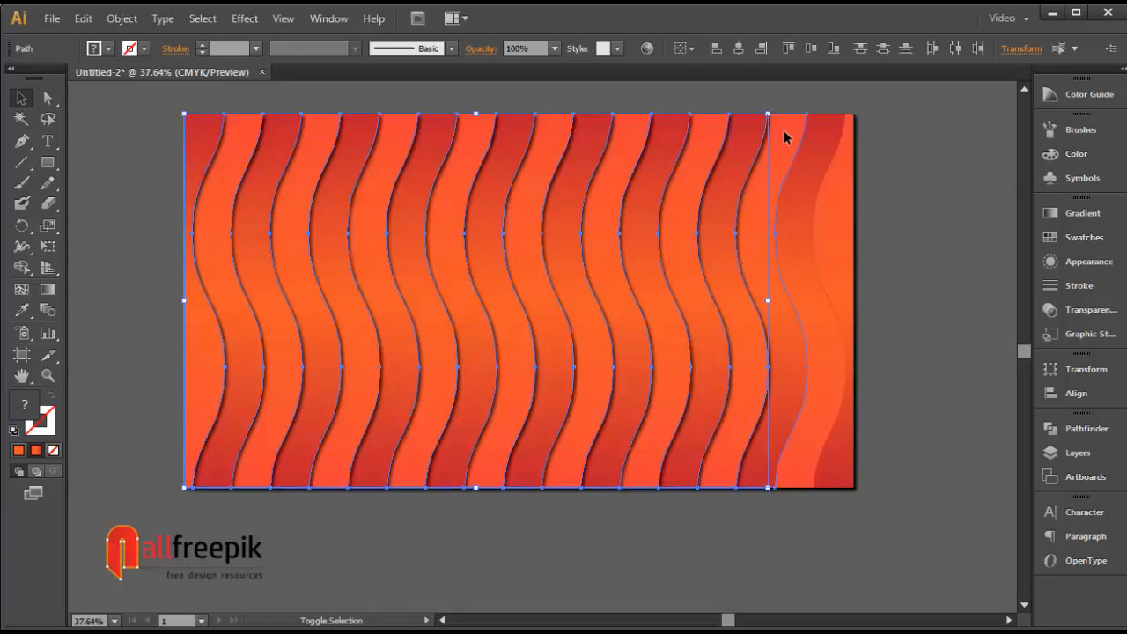
left_click(784, 130, "shift")
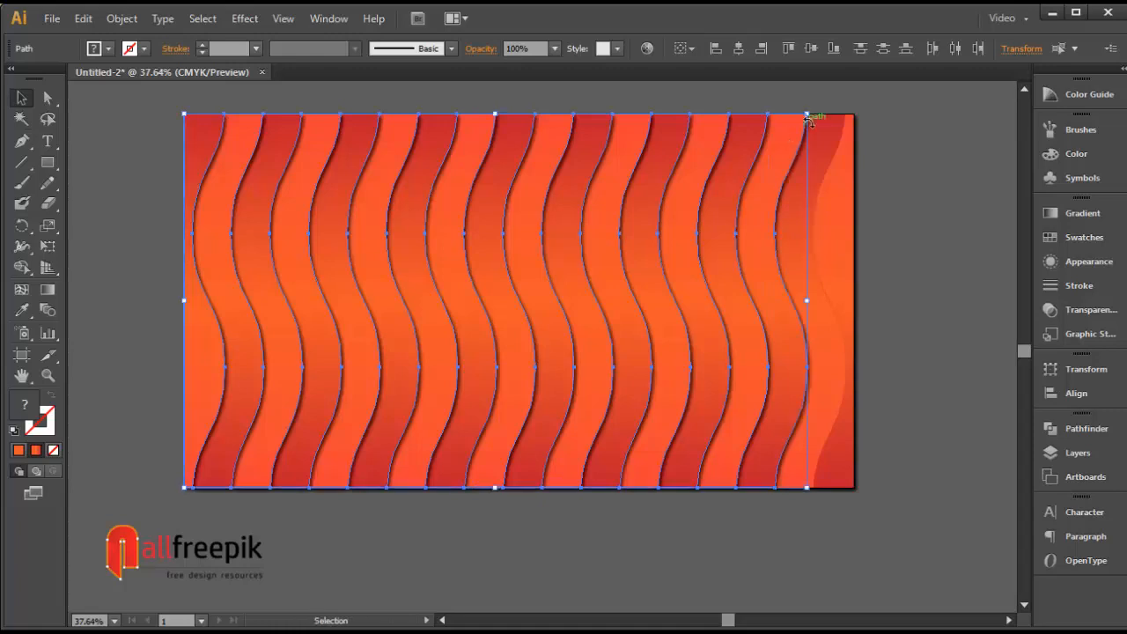
left_click(822, 135, "shift")
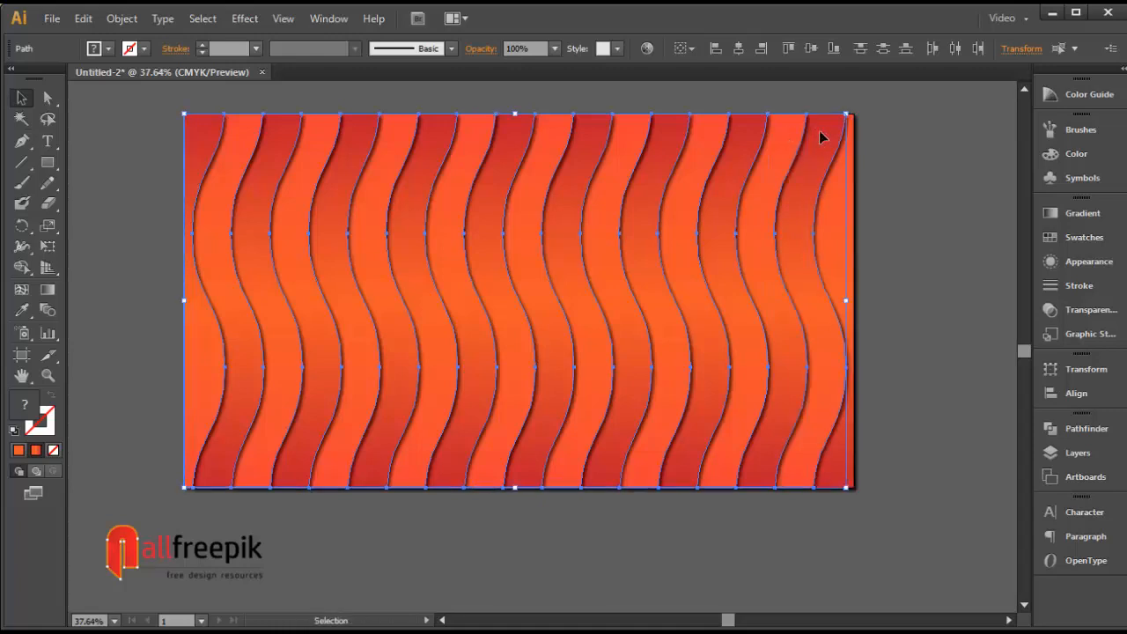
left_click(889, 256)
Nudge the second wavy strip left until it slightly overlaps the left edge of the artboard
left_click(211, 248)
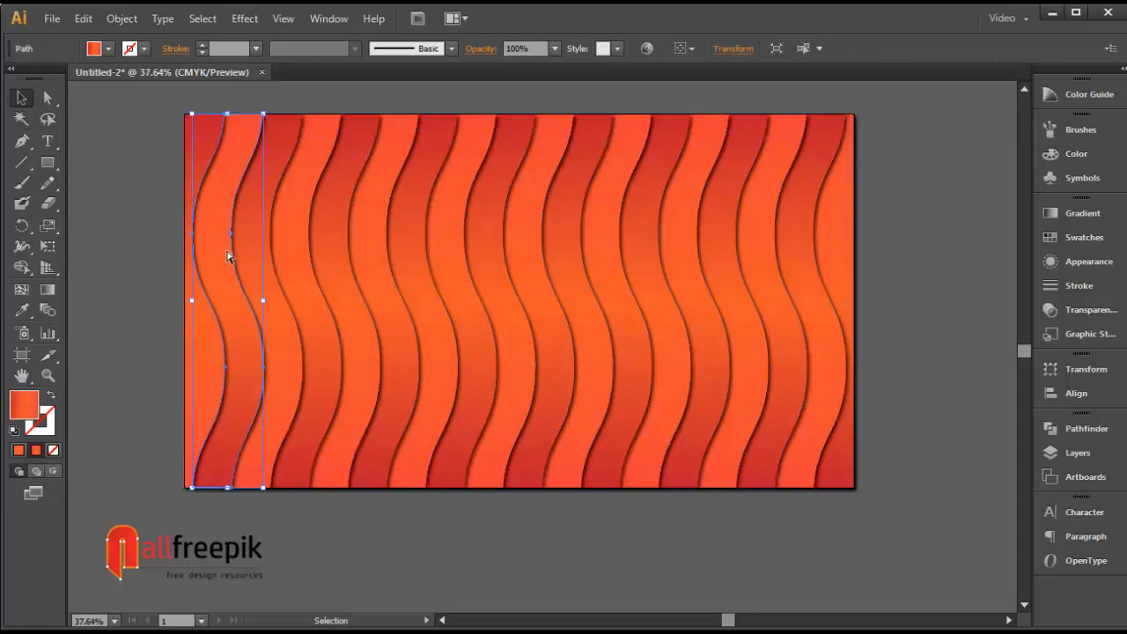
key("Left")
key("Left")
key("Left")
key("Left")
key("Left")
key("Left")
key("Left")
key("Left")
key("Left")
key("Left")
key("Left")
key("Left")
key("Left")
key("Left")
key("Left")
key("Left")
key("Left")
key("Left")
key("Left")
key("Left")
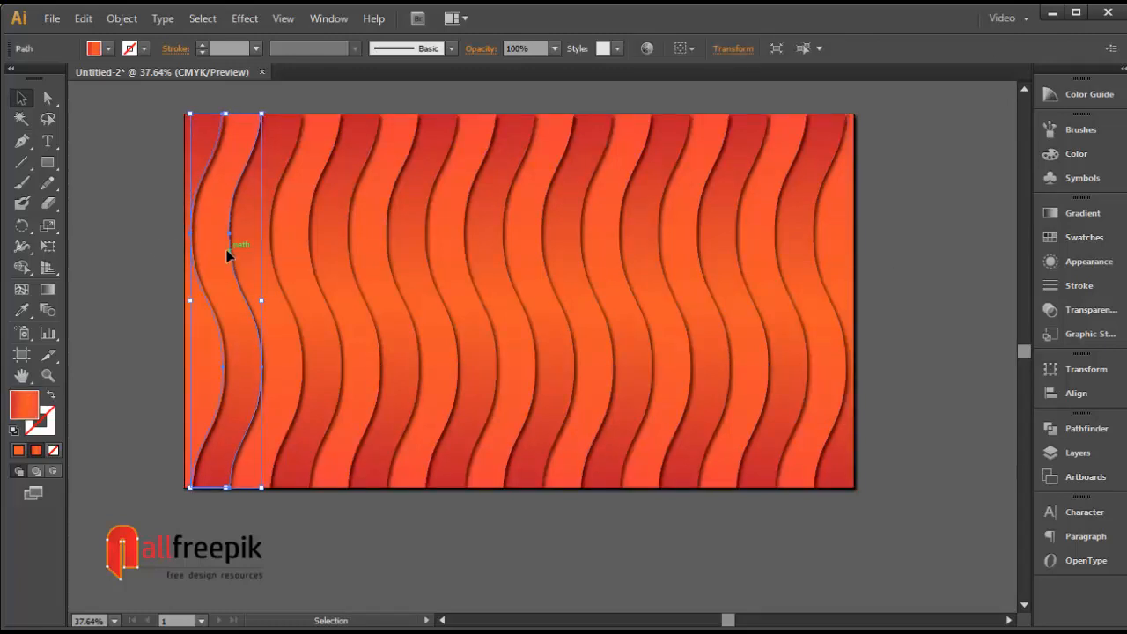
key("Left")
key("Left")
key("Left")
key("Left")
key("Left")
key("Left")
key("Left")
key("Left")
key("Left")
key("Left")
key("Left")
key("Left")
key("Left")
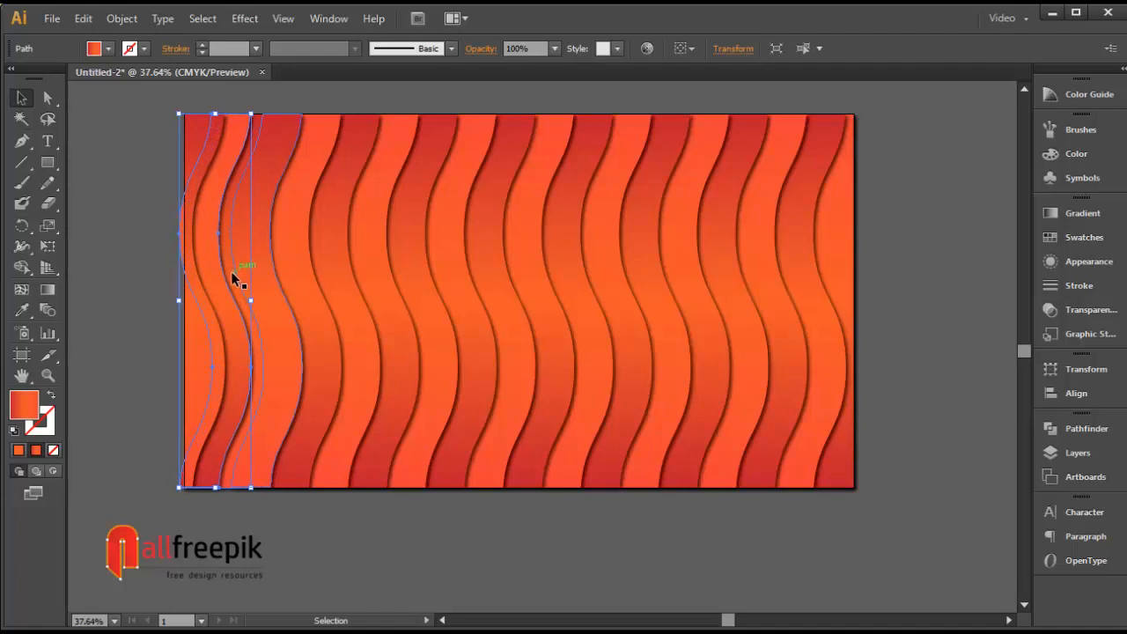
Select the overlapping pieces at the left end of the background, bring them to the front, and deselect them
left_click(101, 273)
left_click(265, 283)
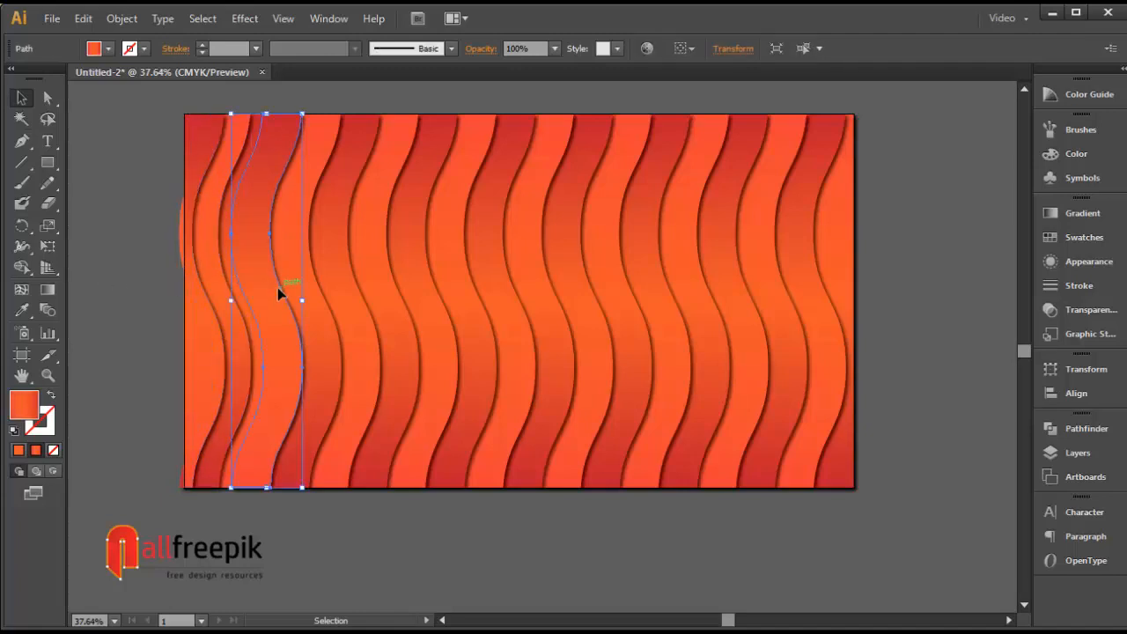
left_click(223, 267)
key("ctrl+shift+a")
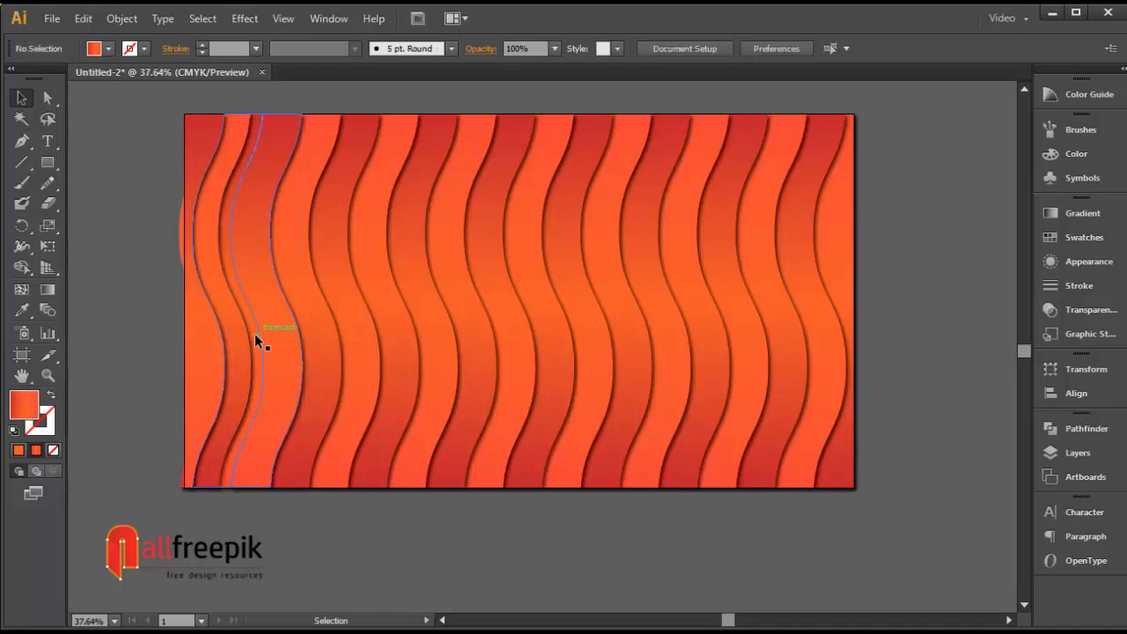
left_click(254, 333)
left_click(218, 360, "shift")
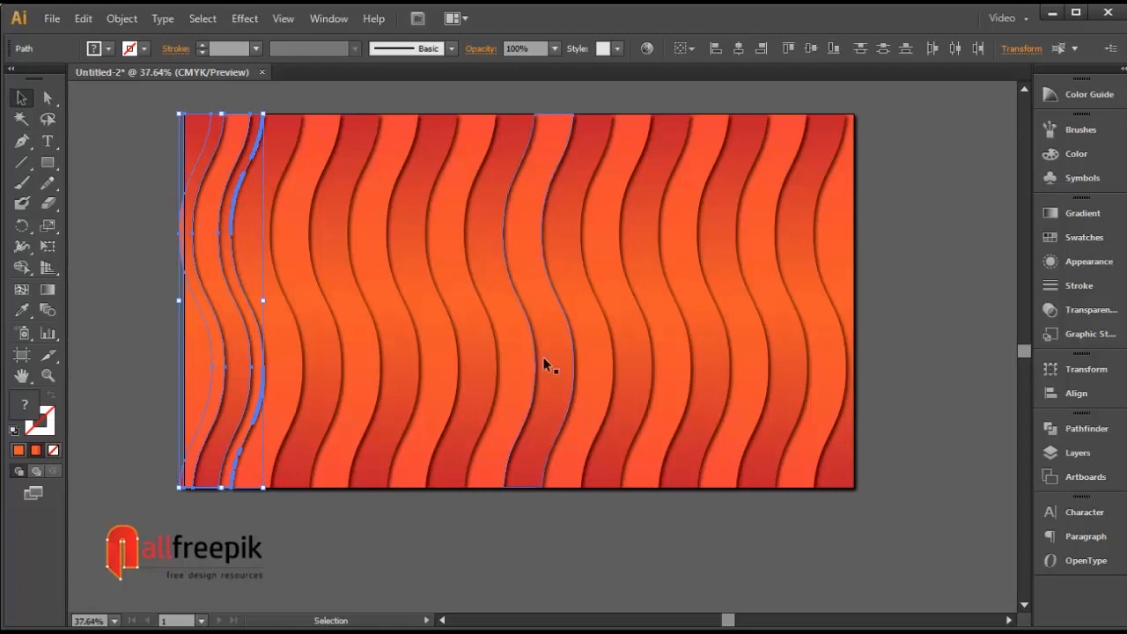
left_click(680, 505)
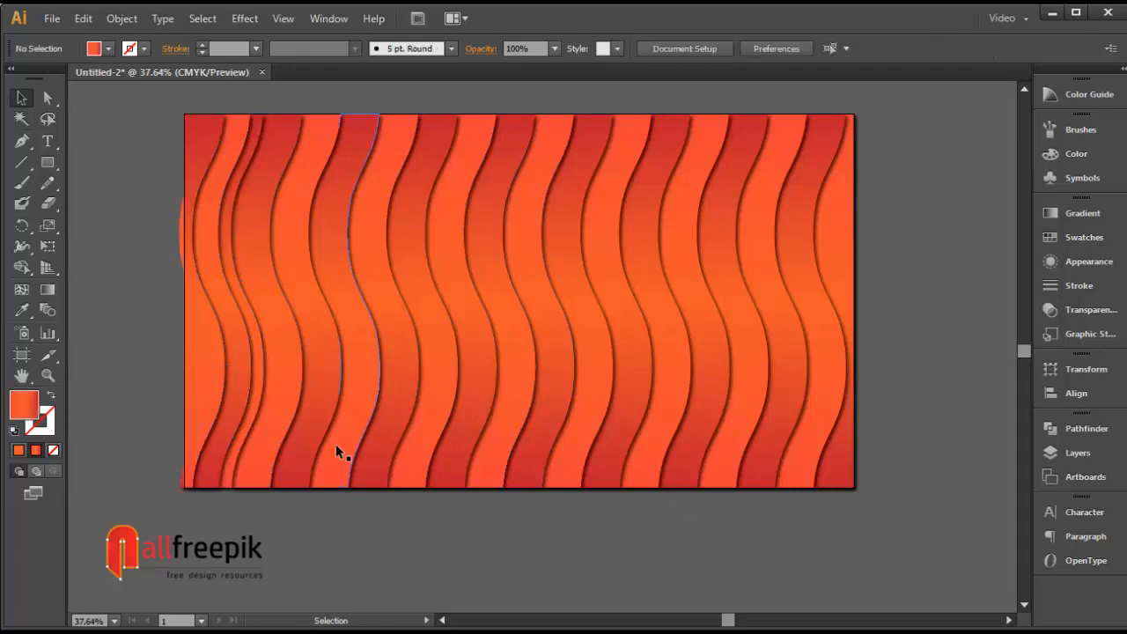
Nudge the third wavy strip left so that it overlaps the bunched strips at the left end, and deselect it
left_click(289, 382)
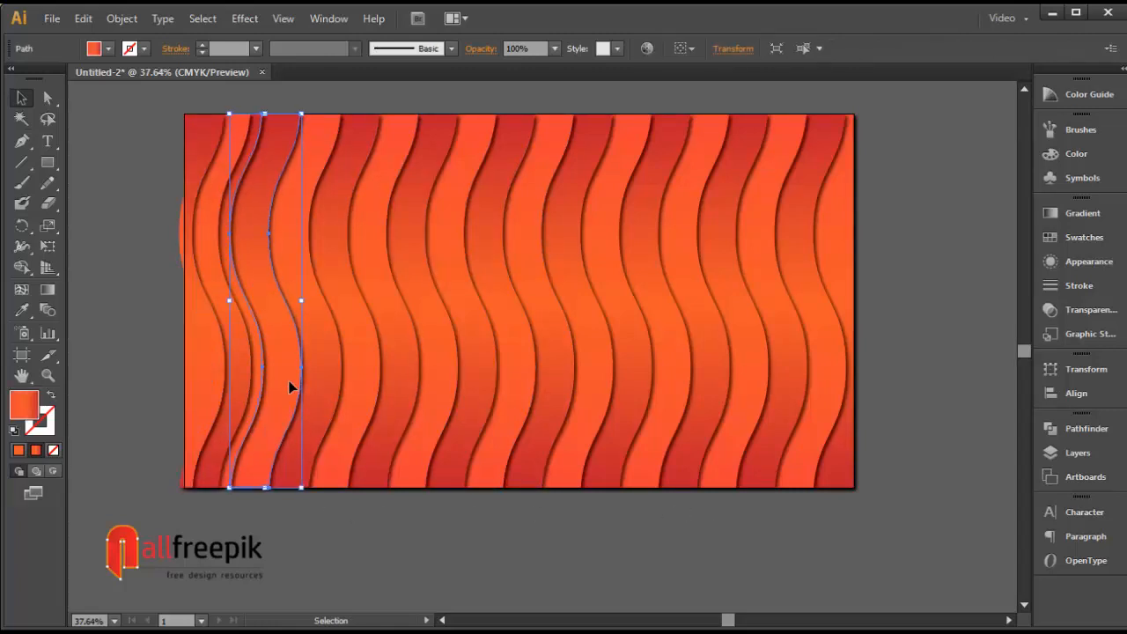
key("Left")
key("Left")
key("Left")
key("Left")
key("Left")
key("Left")
key("Left")
key("Left")
key("Left")
key("Left")
key("Left")
key("Left")
key("Left")
key("Left")
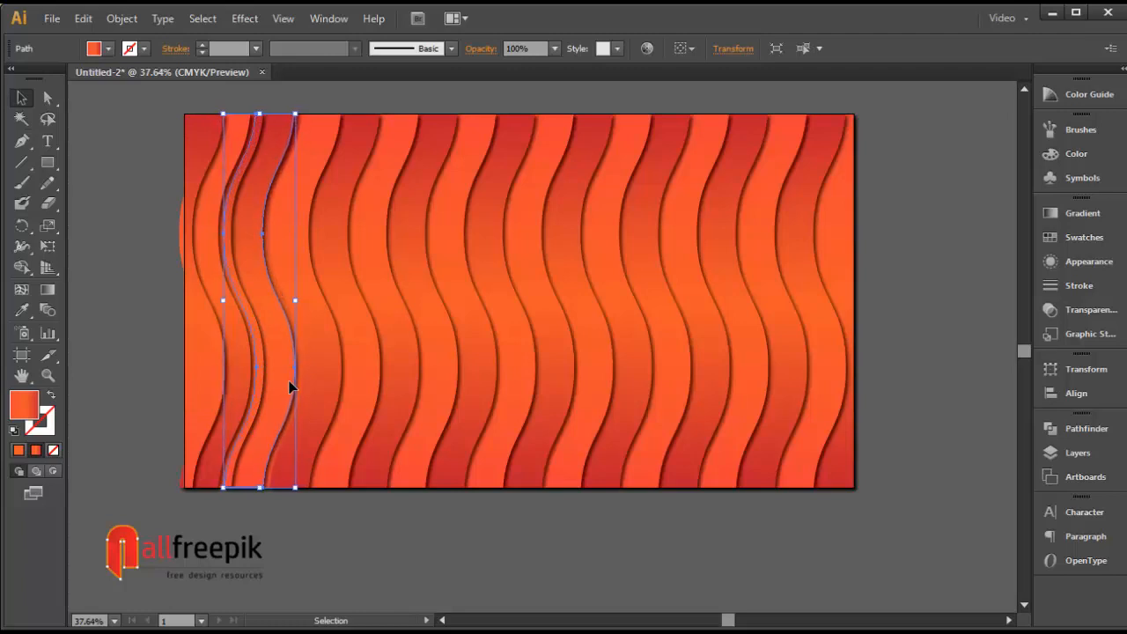
key("Left")
key("Left")
key("Left")
key("Left")
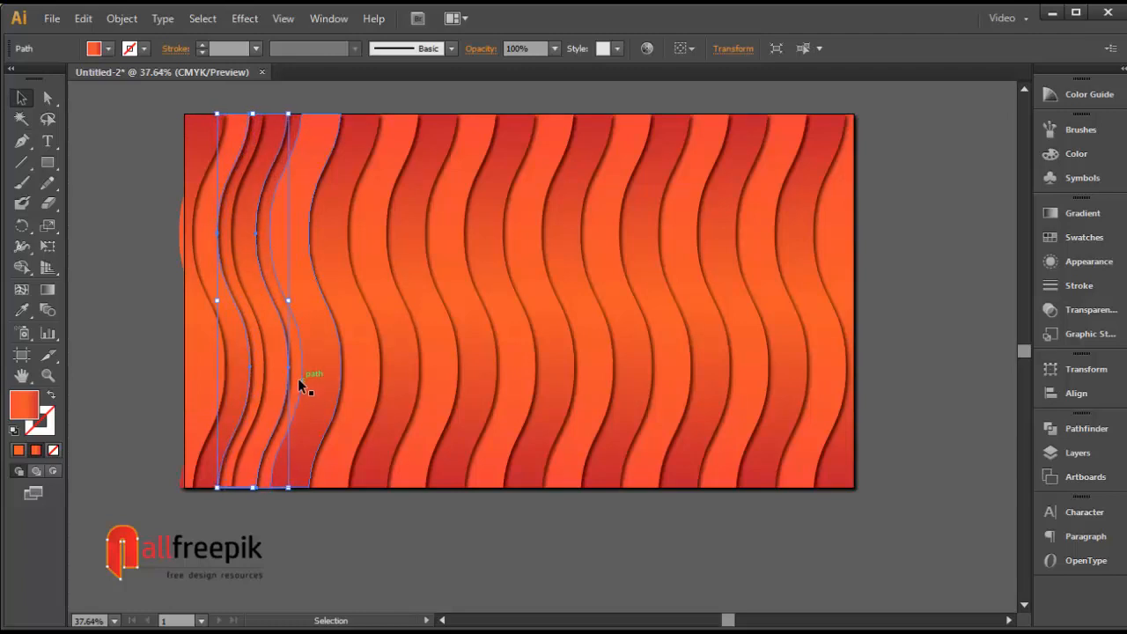
left_click(132, 440)
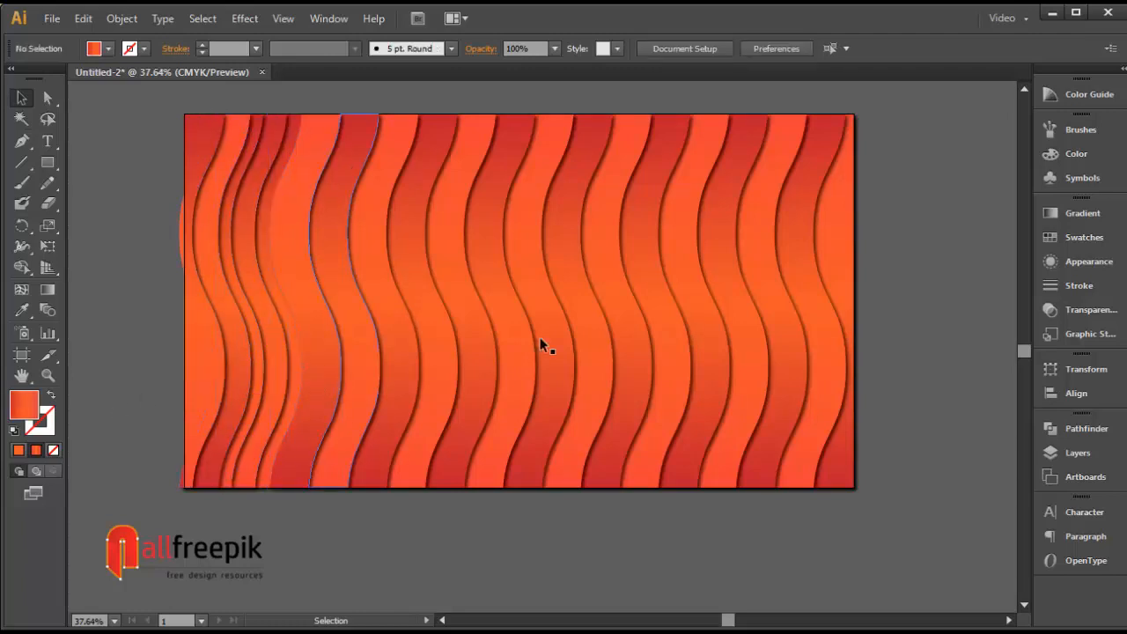
Nudge the second-to-last full wavy strip right until it closely overlaps the strip at the artboard's right end
left_click(798, 281)
left_click(777, 284)
key("Right")
key("Right")
key("Right")
key("Right")
key("Right")
key("Right")
key("Right")
key("Right")
key("Right")
key("Right")
key("Right")
key("Right")
key("Right")
key("Right")
key("Right")
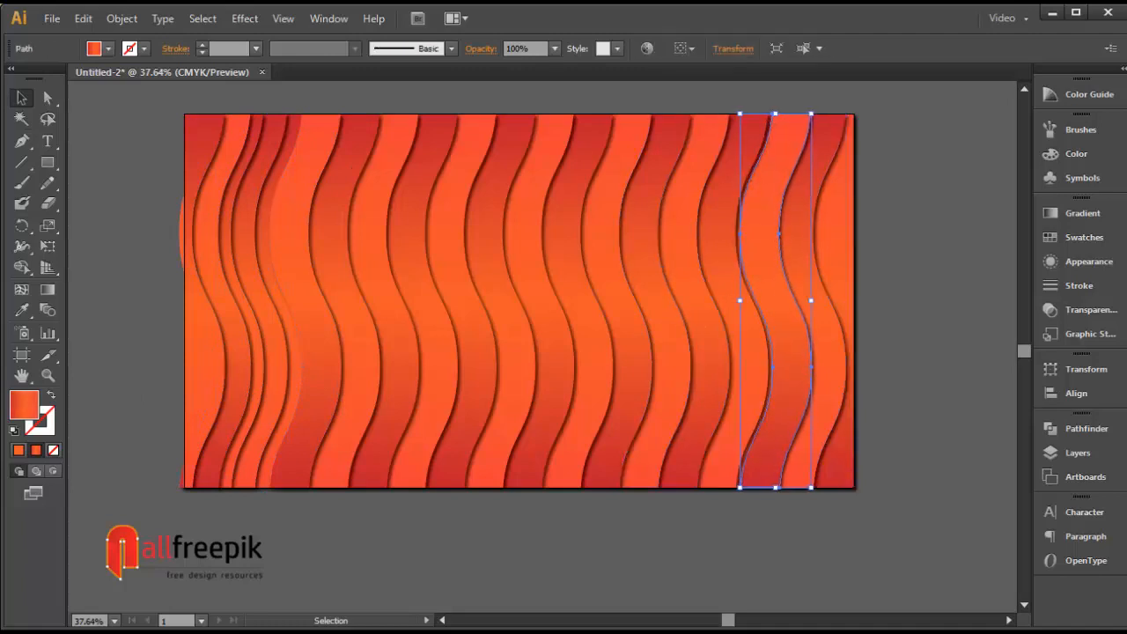
key("Right")
key("Right")
key("Right")
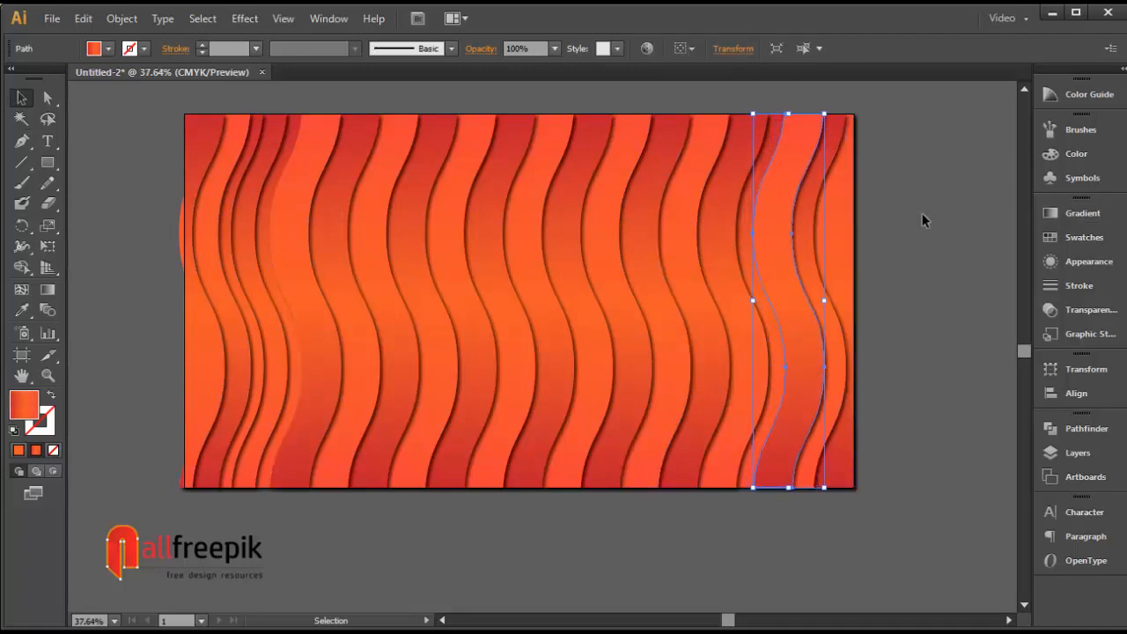
Select the shifted strip together with its two left neighbours, bring them to the front, and deselect them
left_click(738, 273)
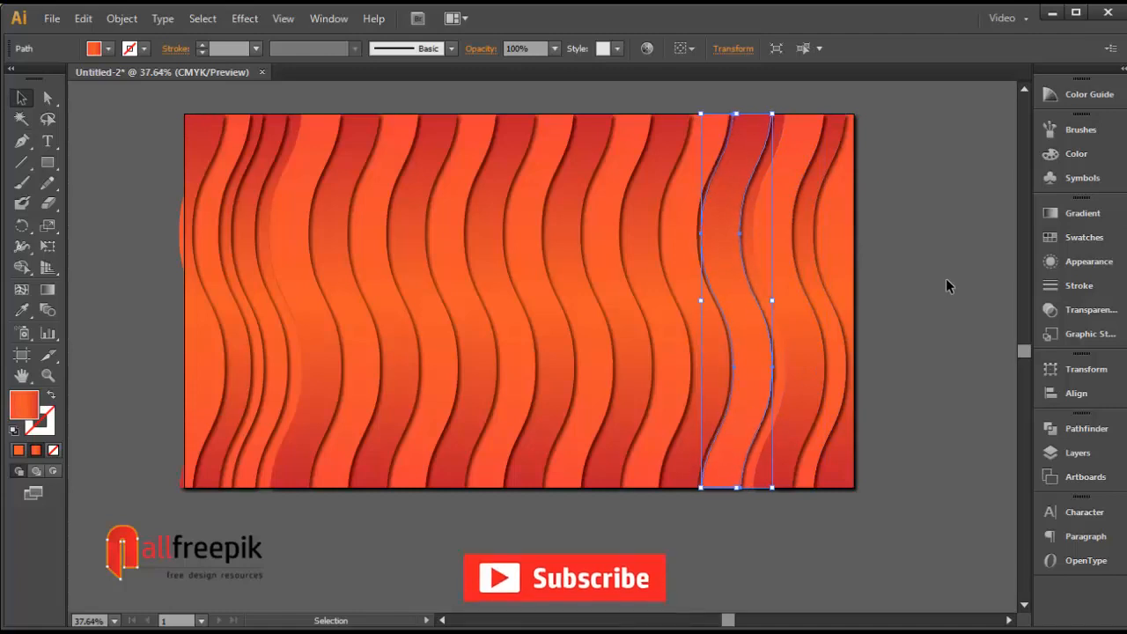
left_click(778, 112)
left_click(780, 113)
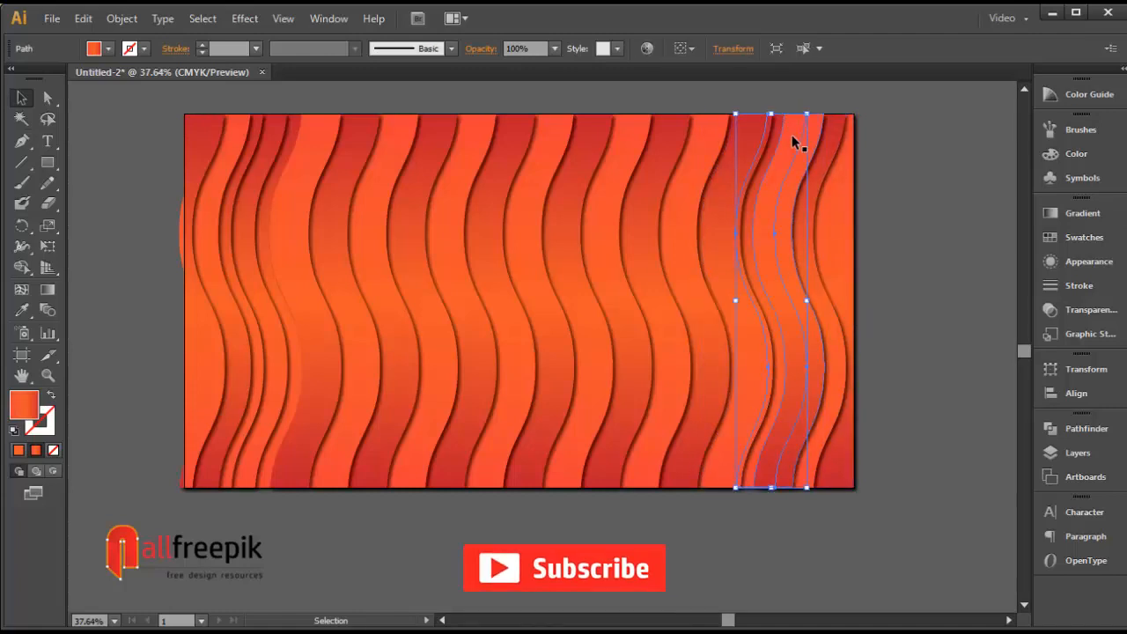
left_click(794, 138, "shift")
left_click(746, 162, "shift")
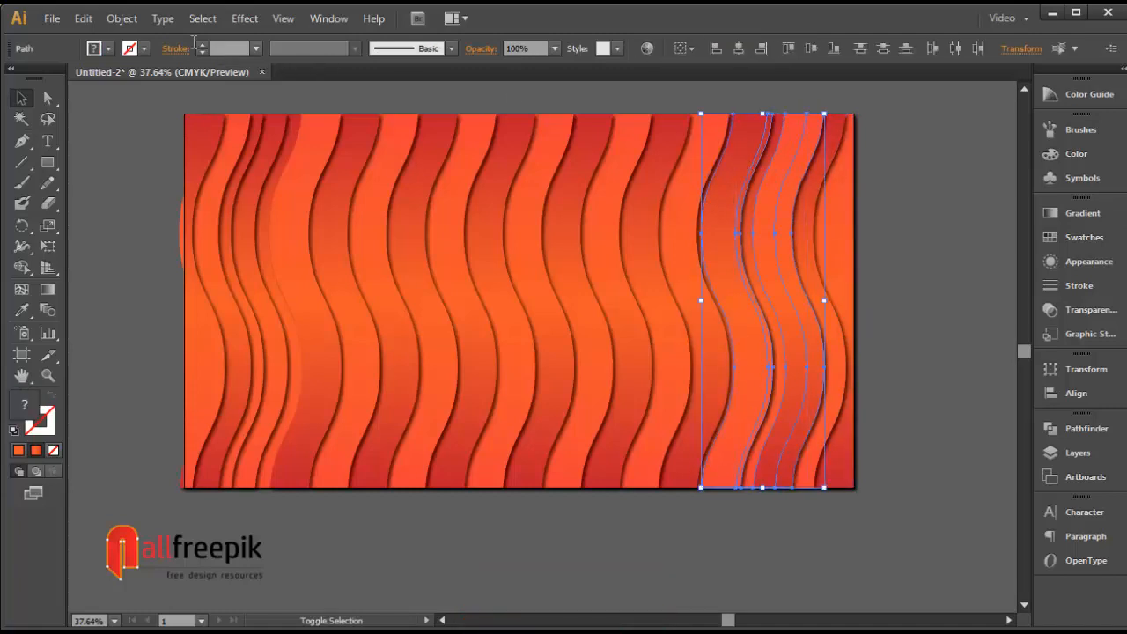
left_click(121, 18)
mouse_move(244, 63)
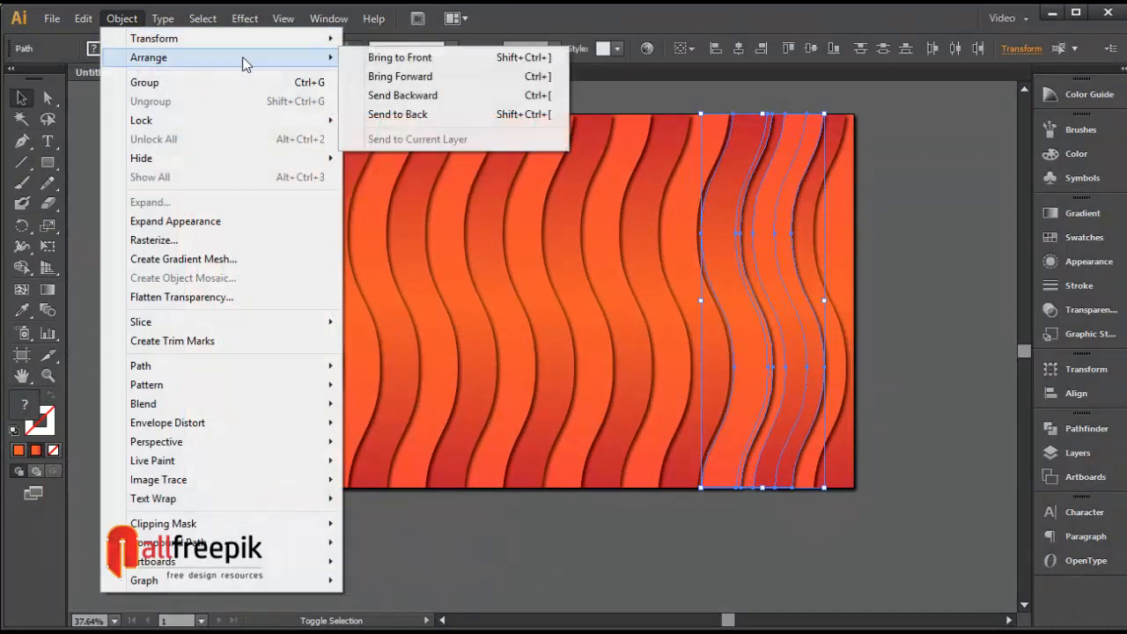
left_click(400, 57)
left_click(933, 211)
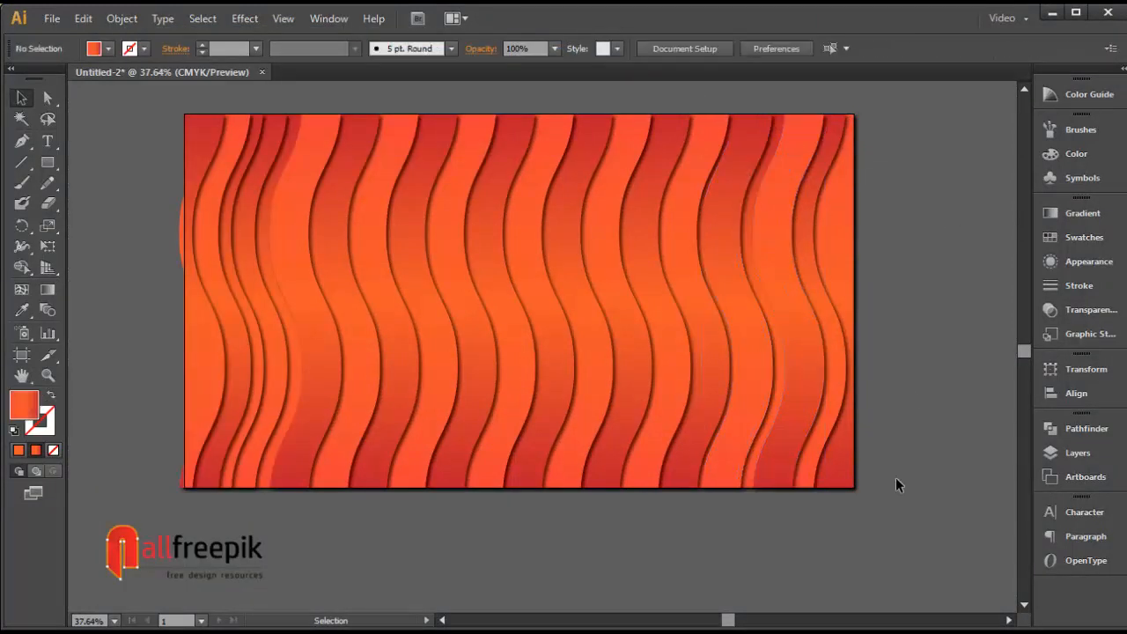
Shift the strip left of the right-end group slightly right, bring the overlapping right-end strips to the front, and deselect them
left_click(720, 300)
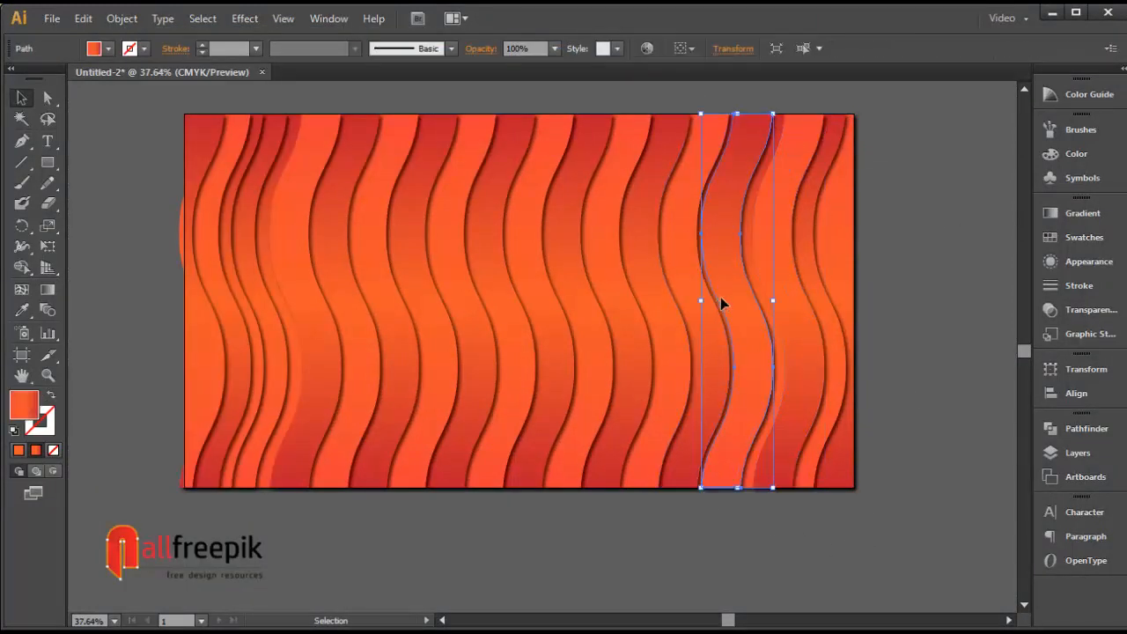
mouse_move(720, 303)
left_mouse_down()
mouse_move(765, 287)
mouse_move(737, 278)
left_mouse_up()
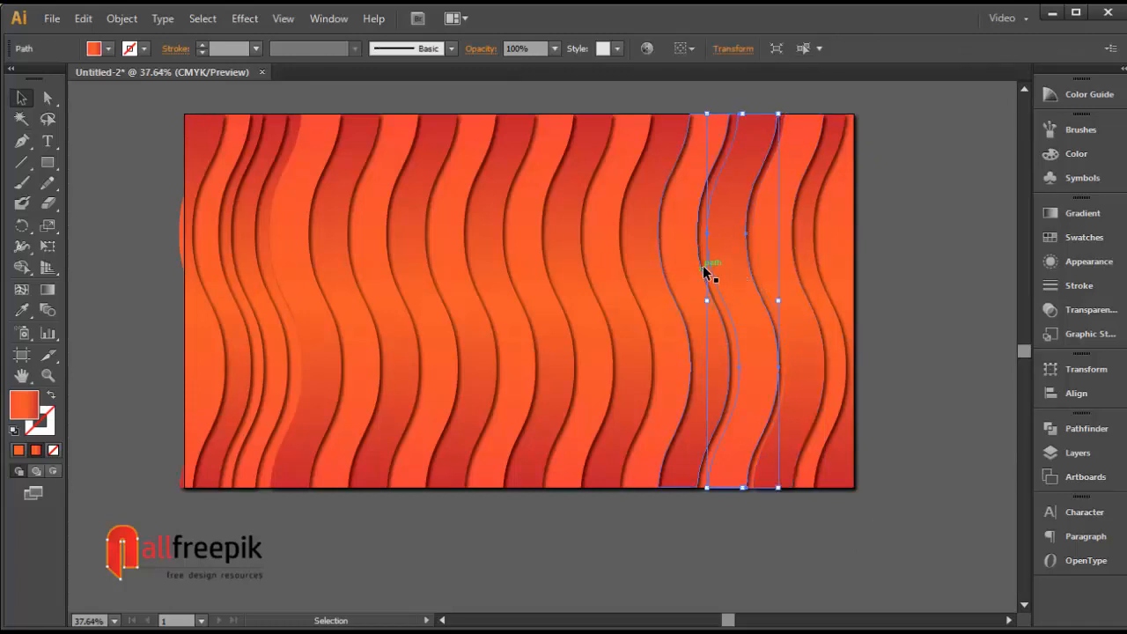
left_click(704, 267)
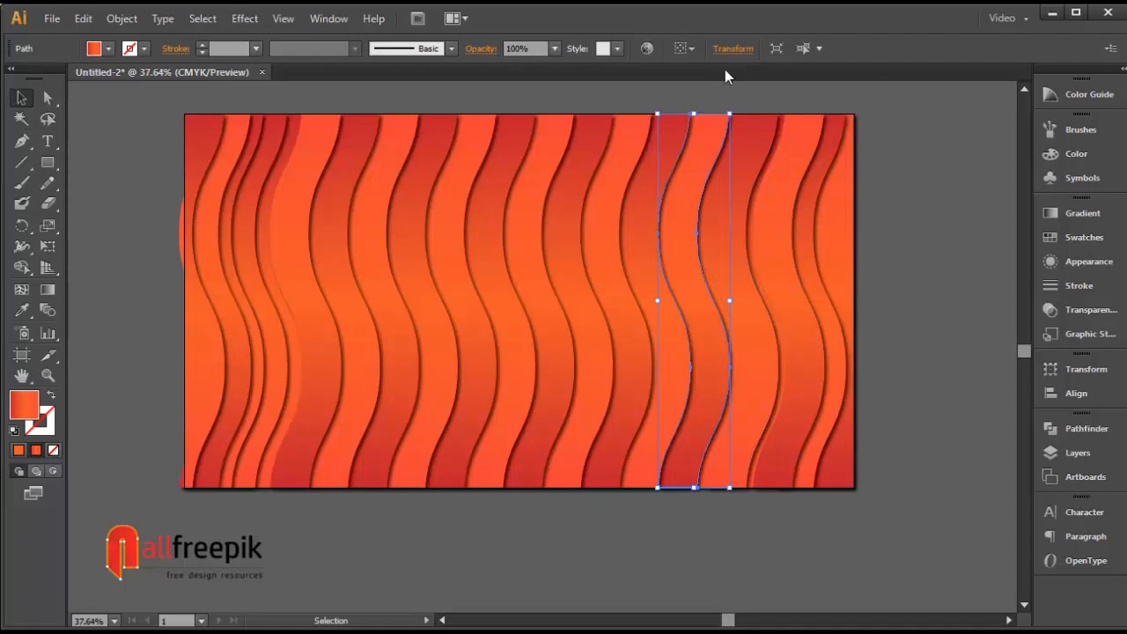
left_click(800, 142, "shift")
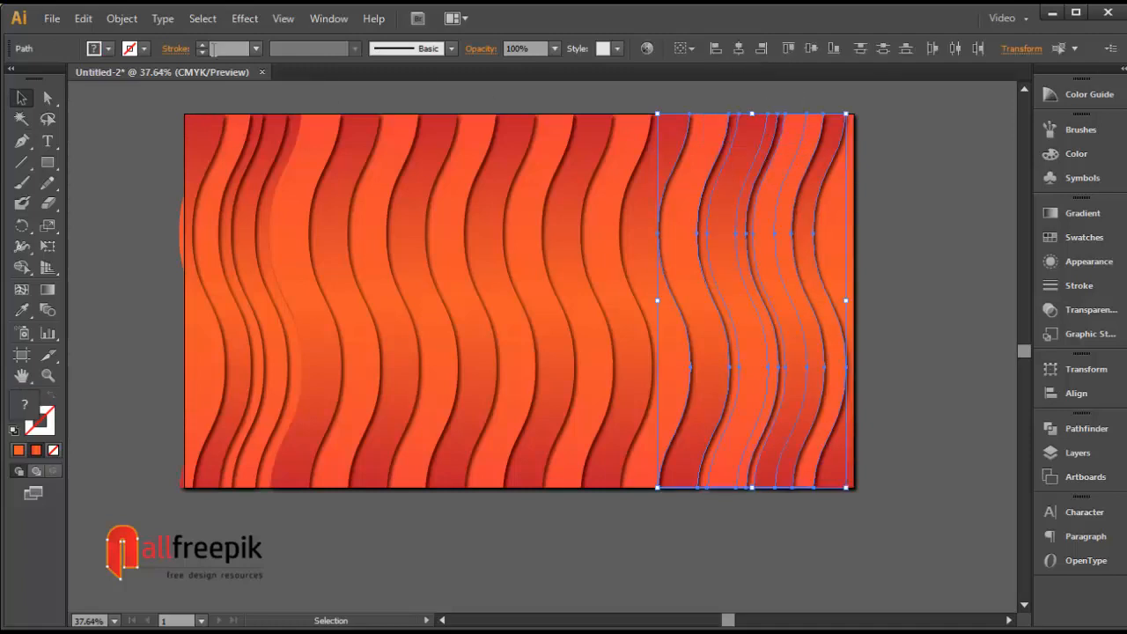
left_click(124, 18)
mouse_move(290, 55)
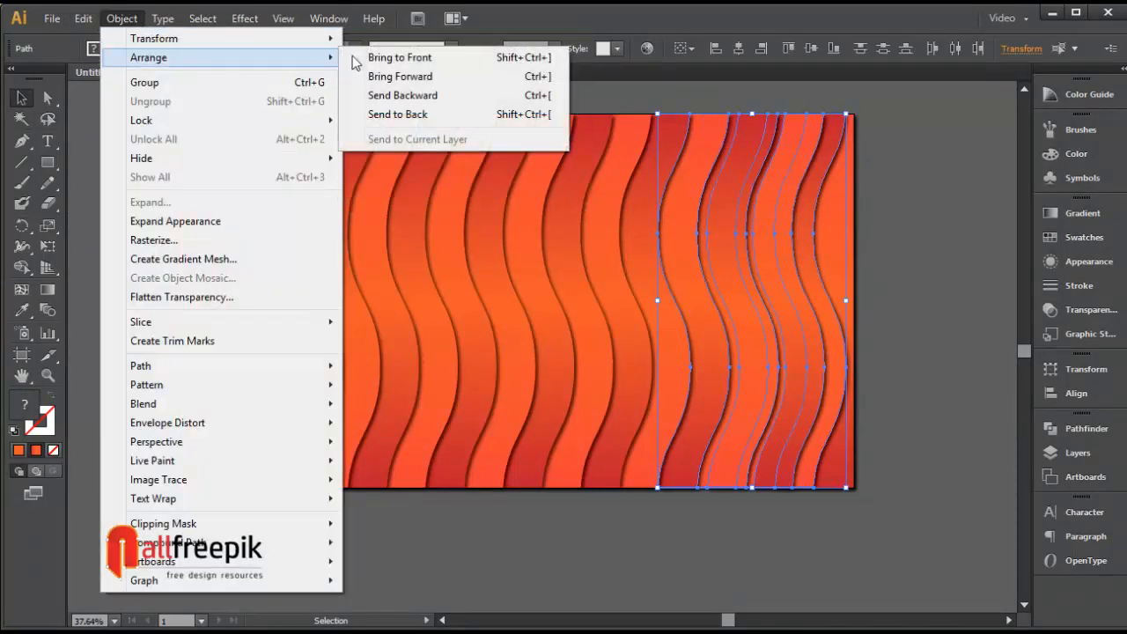
left_click(445, 60)
left_click(955, 197)
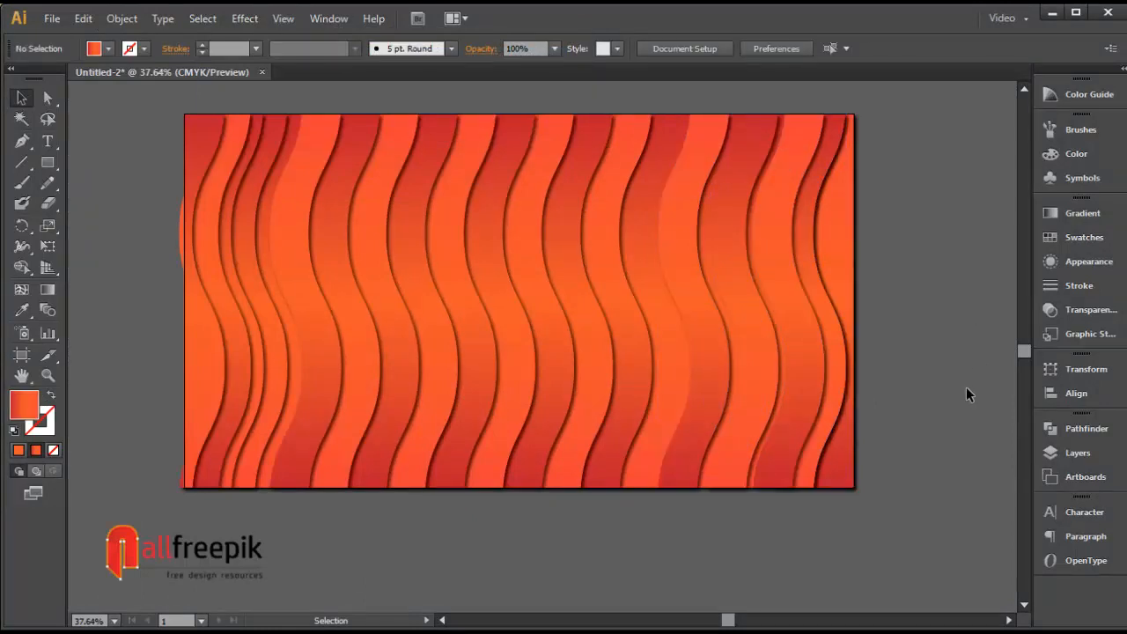
Shift the light strip in the right-end group slightly right and bring the partly hidden strip beneath it to the front
key("ctrl+space")
left_click_drag(883, 123, 694, 370)
left_click_drag(521, 346, 535, 348)
left_click(476, 340)
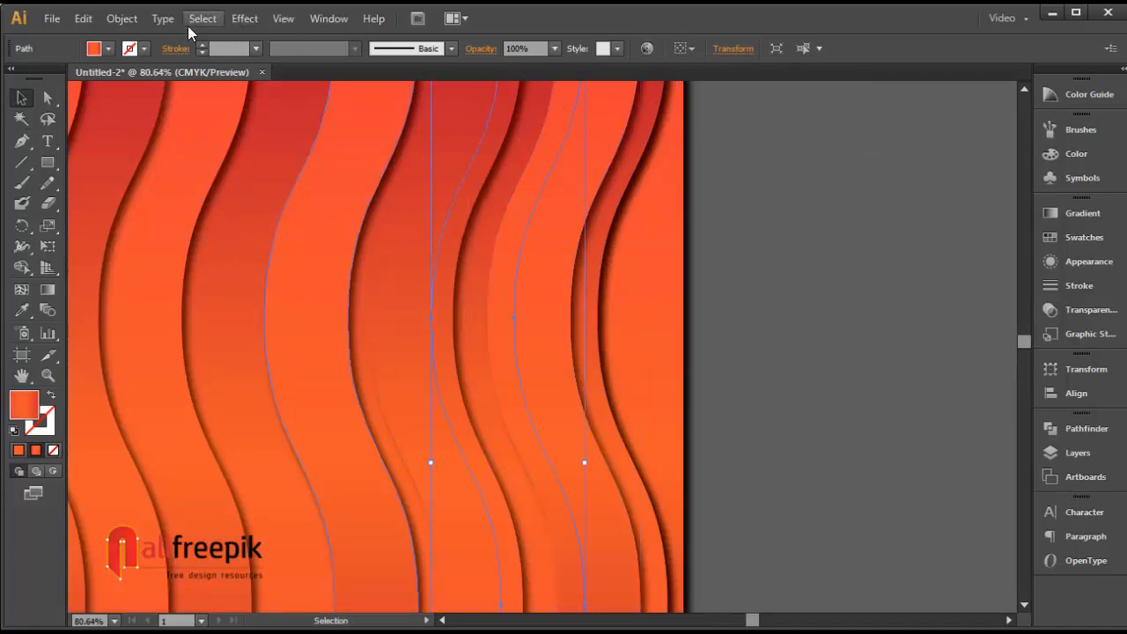
left_click(122, 19)
mouse_move(143, 56)
left_click(401, 58)
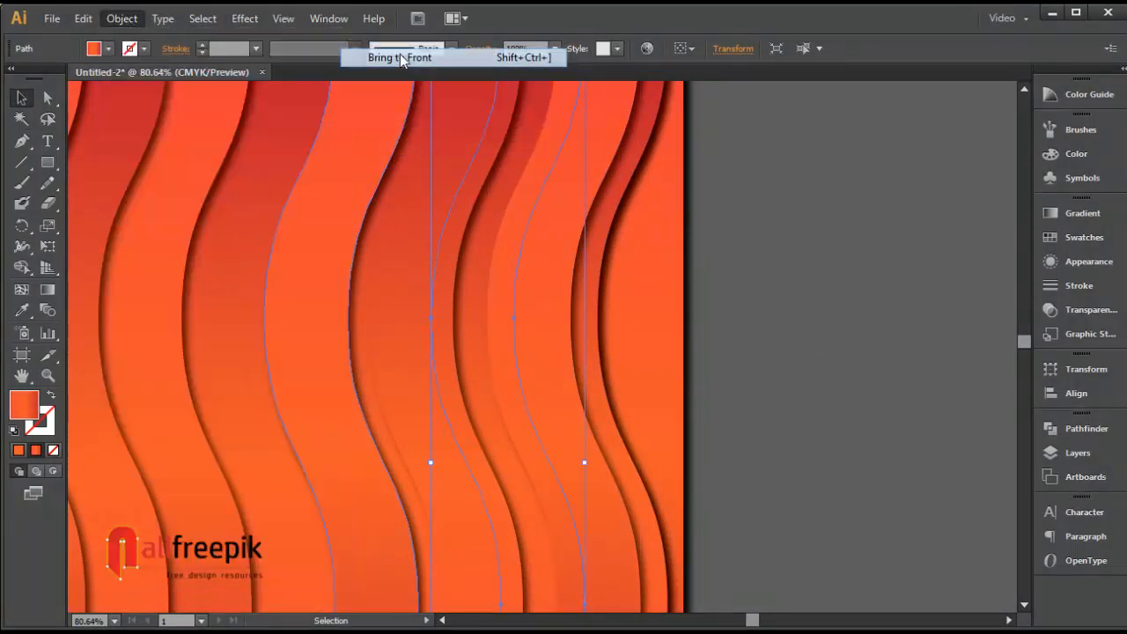
left_click(863, 286)
Bring the adjacent strip on the left to the front and shift it slightly right towards the right-end group
left_click(393, 279)
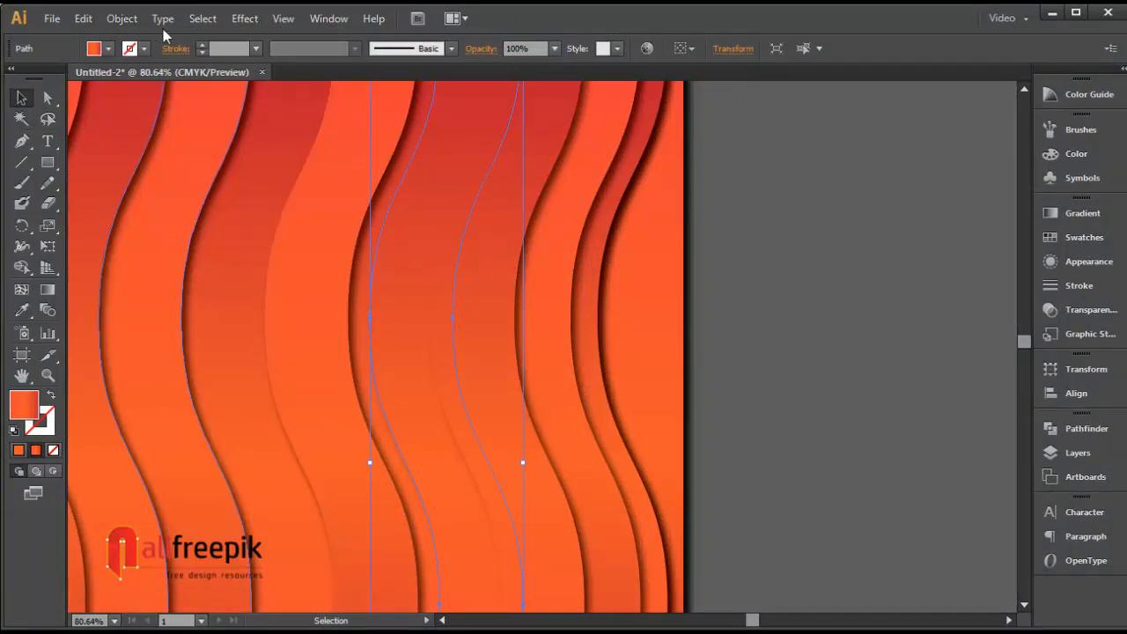
left_click(122, 19)
mouse_move(145, 57)
left_click(363, 58)
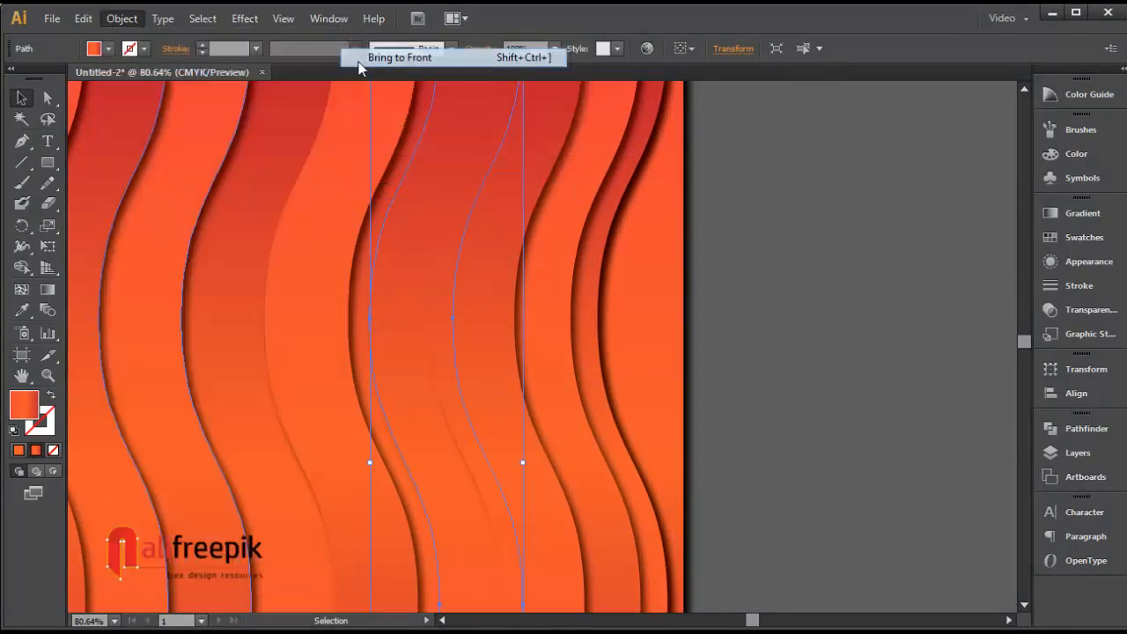
left_click(906, 284)
left_click_drag(435, 307, 453, 301)
left_click(800, 305)
Bring the next two strips left of the right-end group to the front one after the other, deselecting after each
key("space")
left_click_drag(509, 347, 604, 339)
left_click(459, 324)
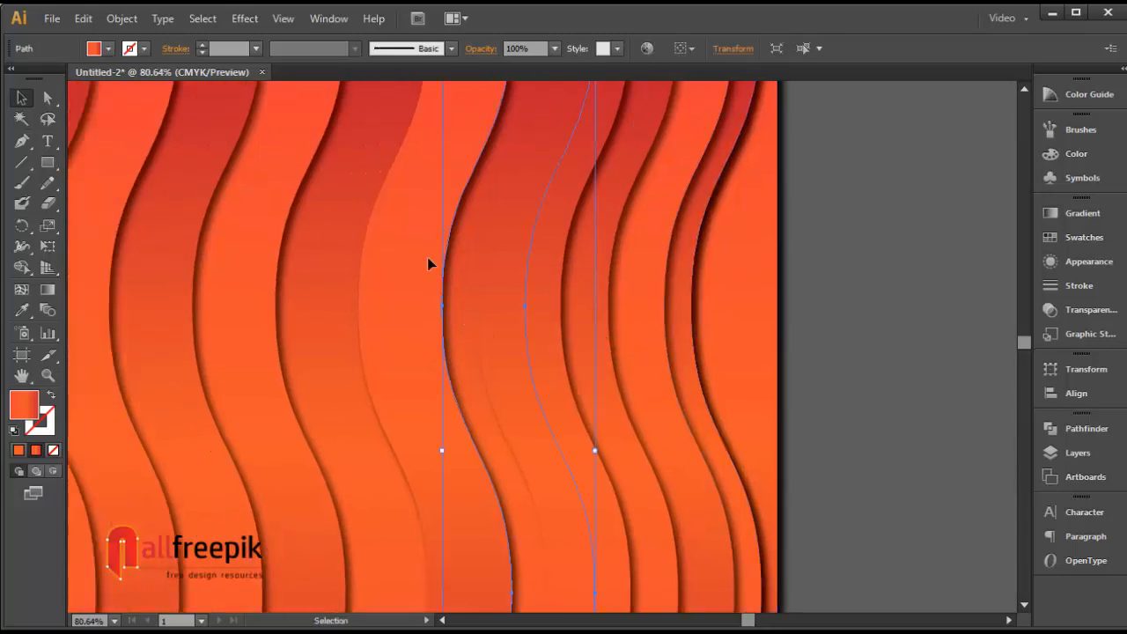
left_click(122, 19)
mouse_move(250, 60)
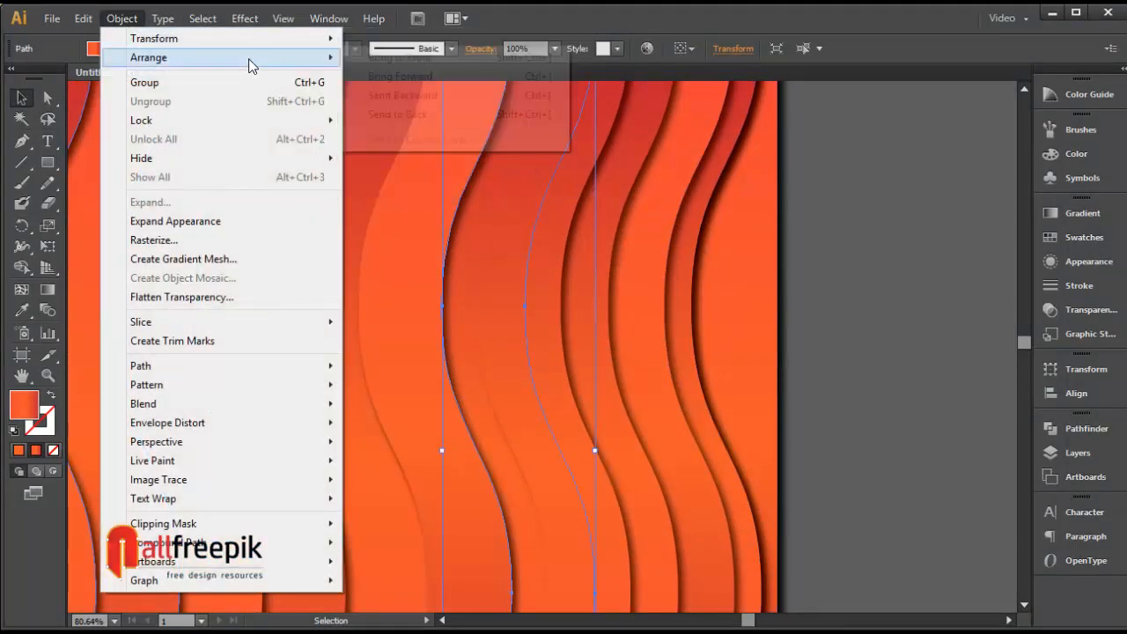
left_click(354, 60)
left_click(938, 298)
left_click(412, 263)
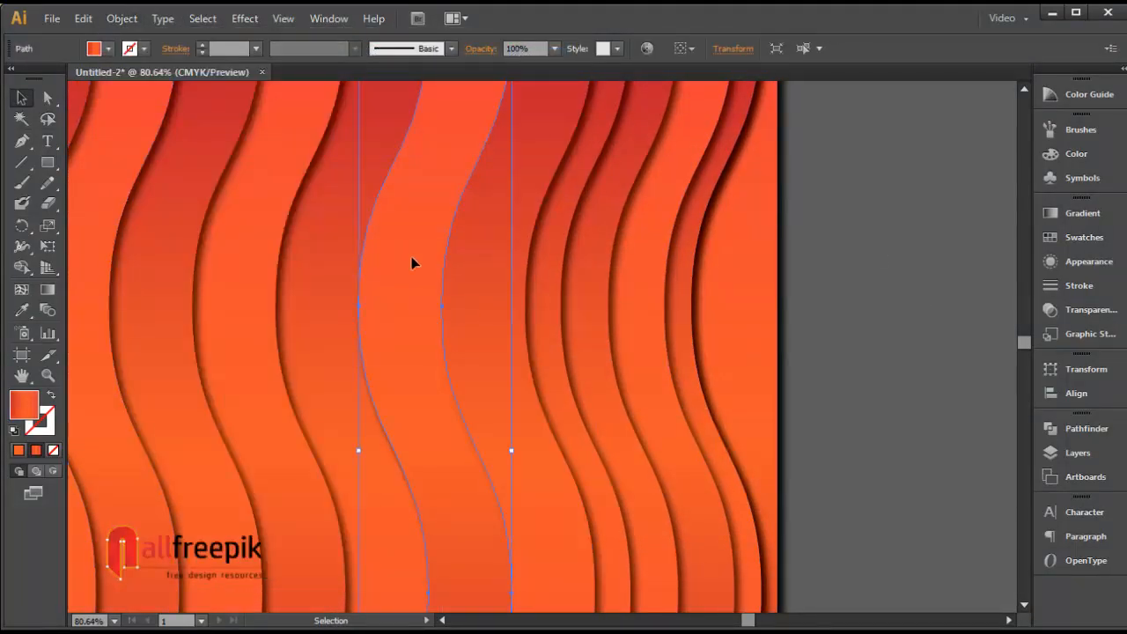
left_click(131, 19)
mouse_move(264, 57)
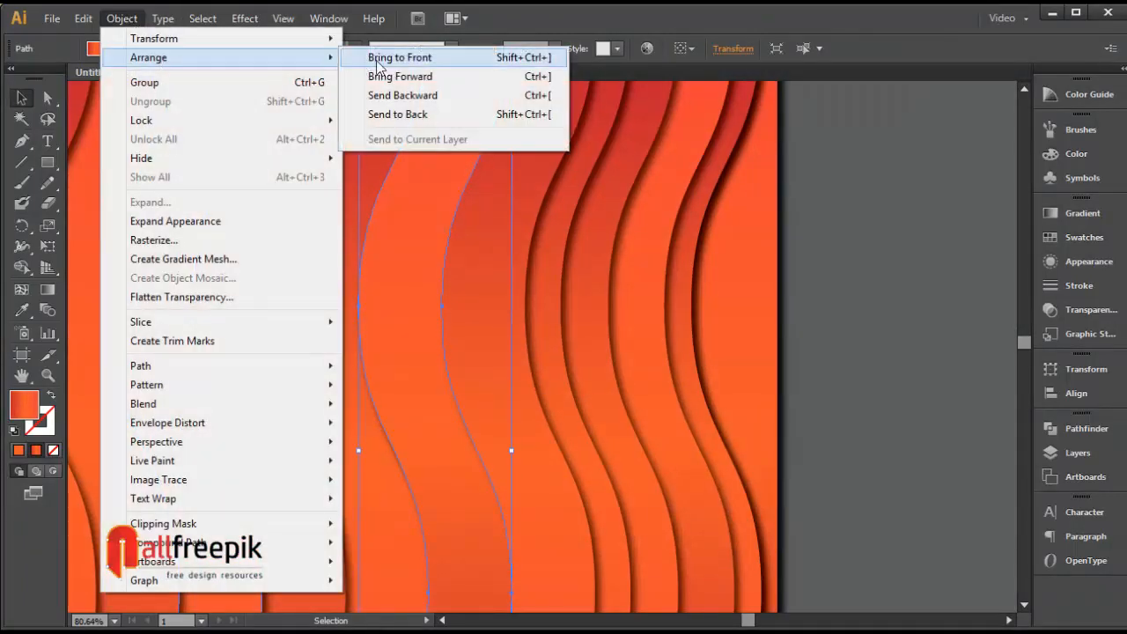
left_click(379, 60)
left_click(924, 319)
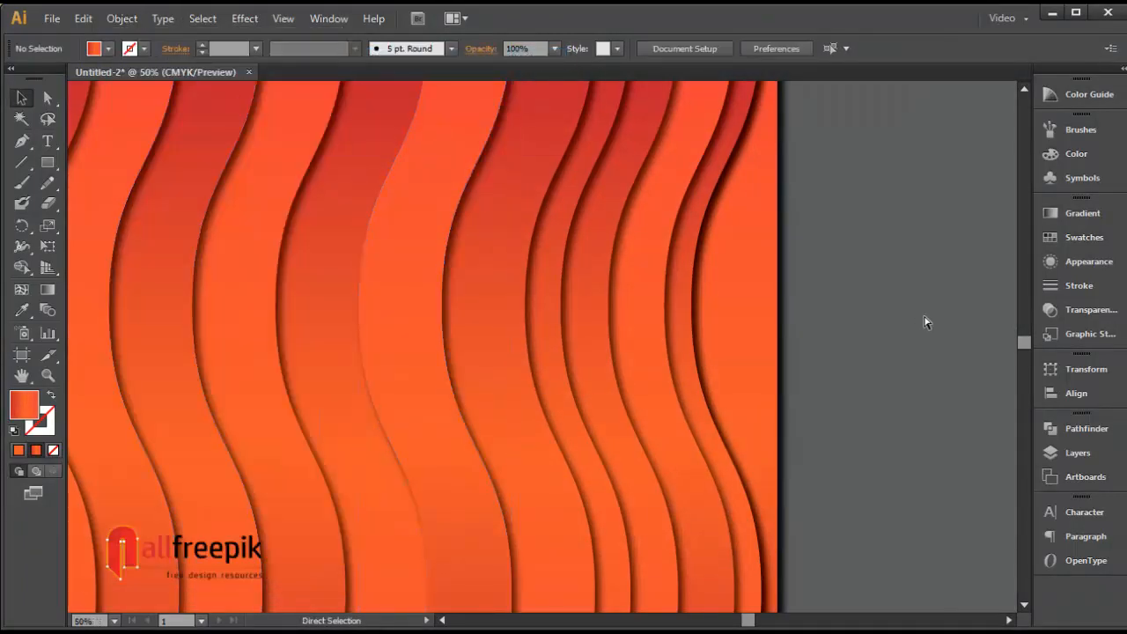
Select all strips from the artboard's left end up to the right-end group, bring them to the front, and deselect them
key("ctrl+minus")
key("ctrl+minus")
left_click_drag(234, 161, 652, 566)
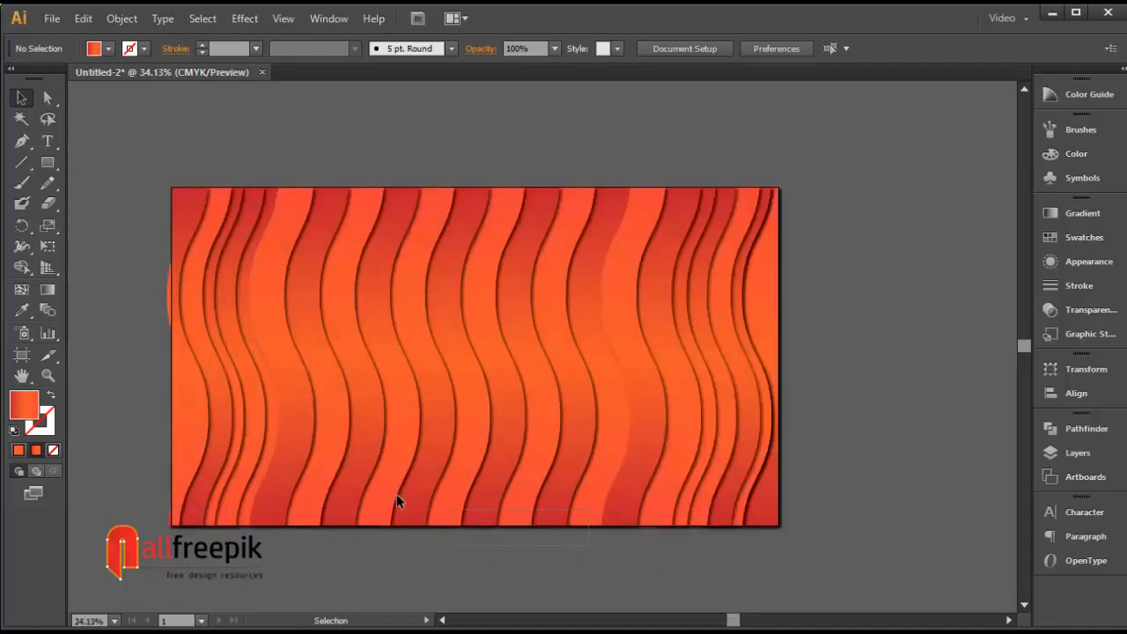
left_click_drag(151, 468, 152, 467)
left_click(121, 18)
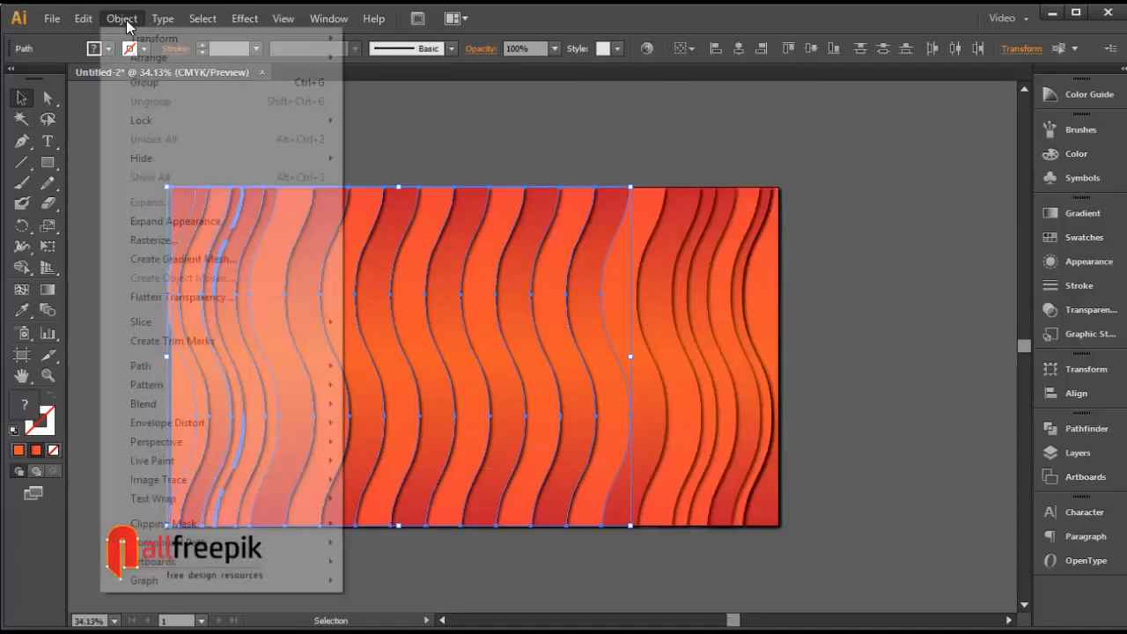
mouse_move(159, 58)
left_click(410, 60)
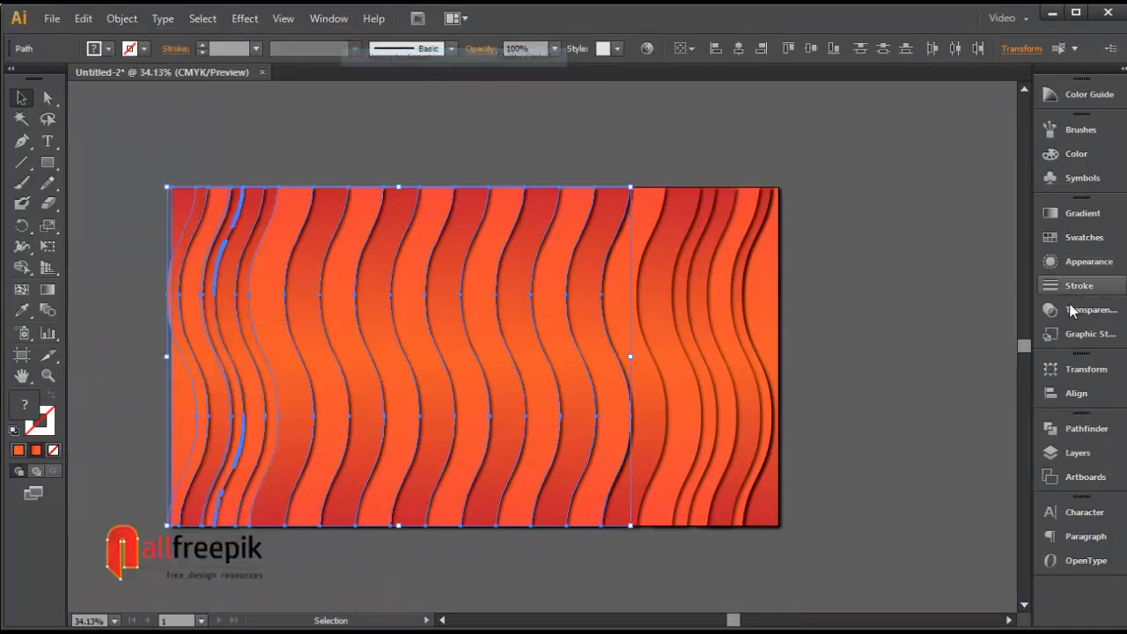
left_click(910, 329)
Move the strip just left of the right-end group slightly right so that it overlaps the group, and deselect it
left_click(653, 409)
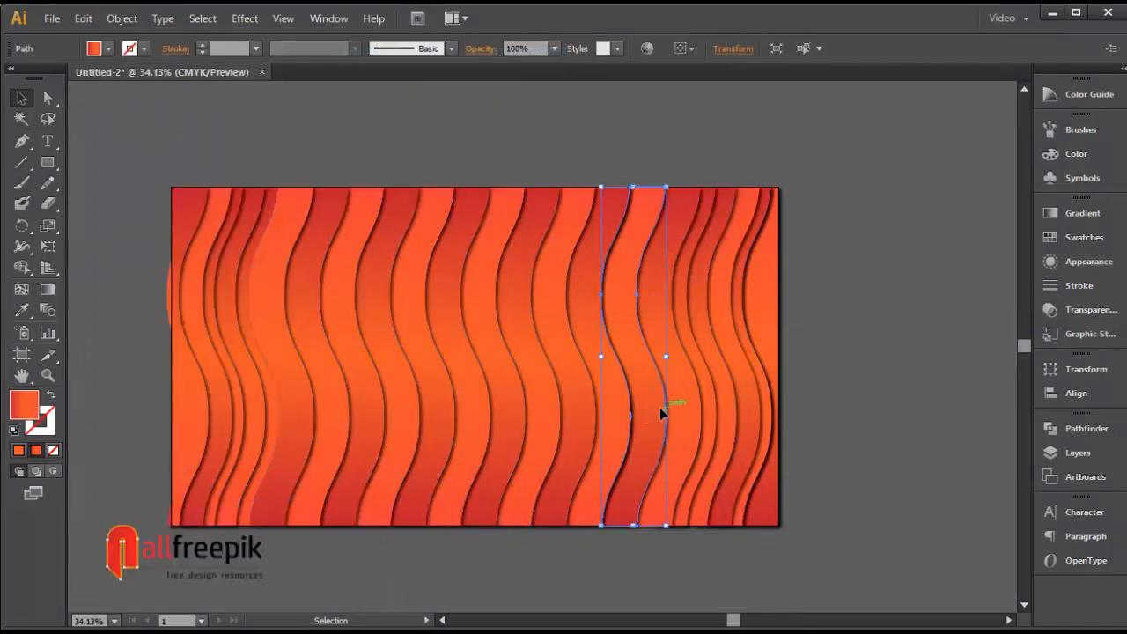
left_click_drag(653, 407, 669, 406)
left_click(853, 399)
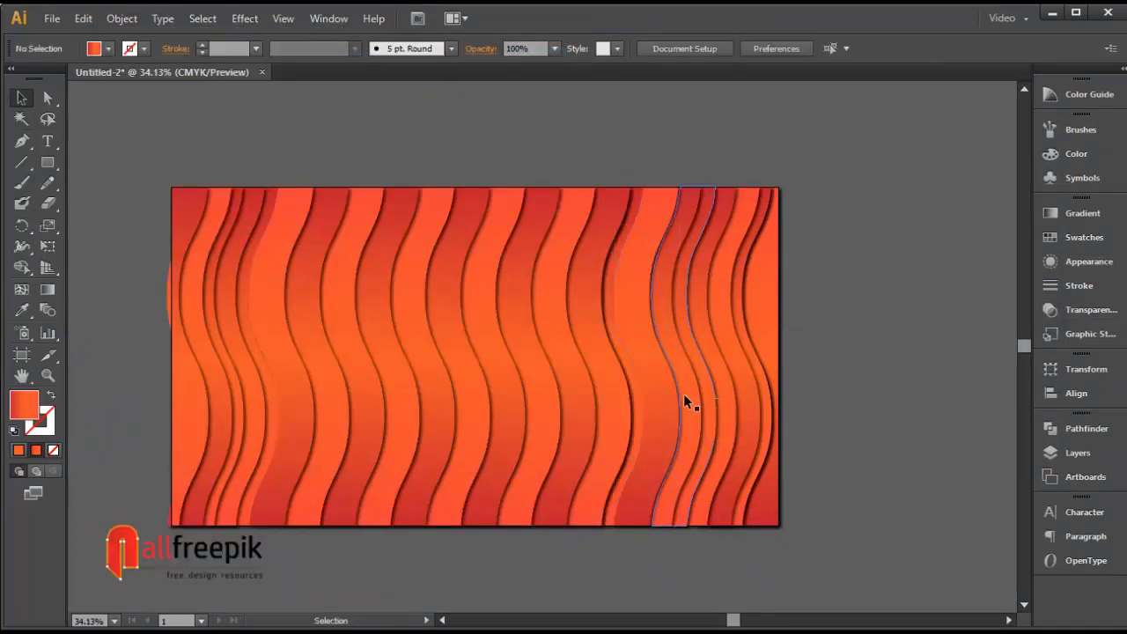
left_click(635, 341)
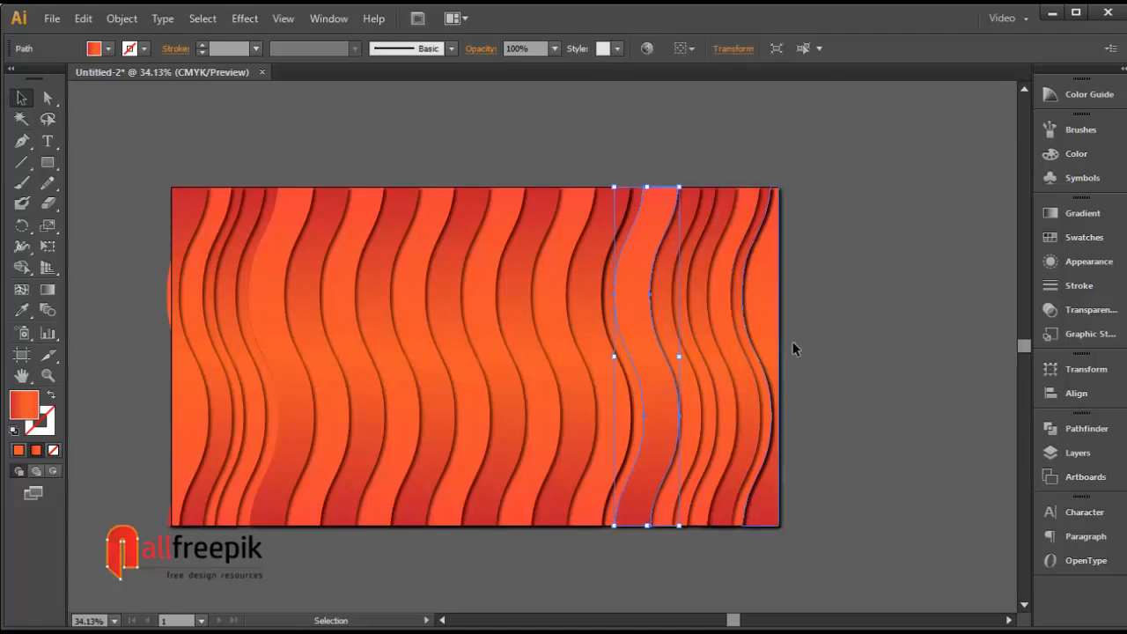
left_click(891, 337)
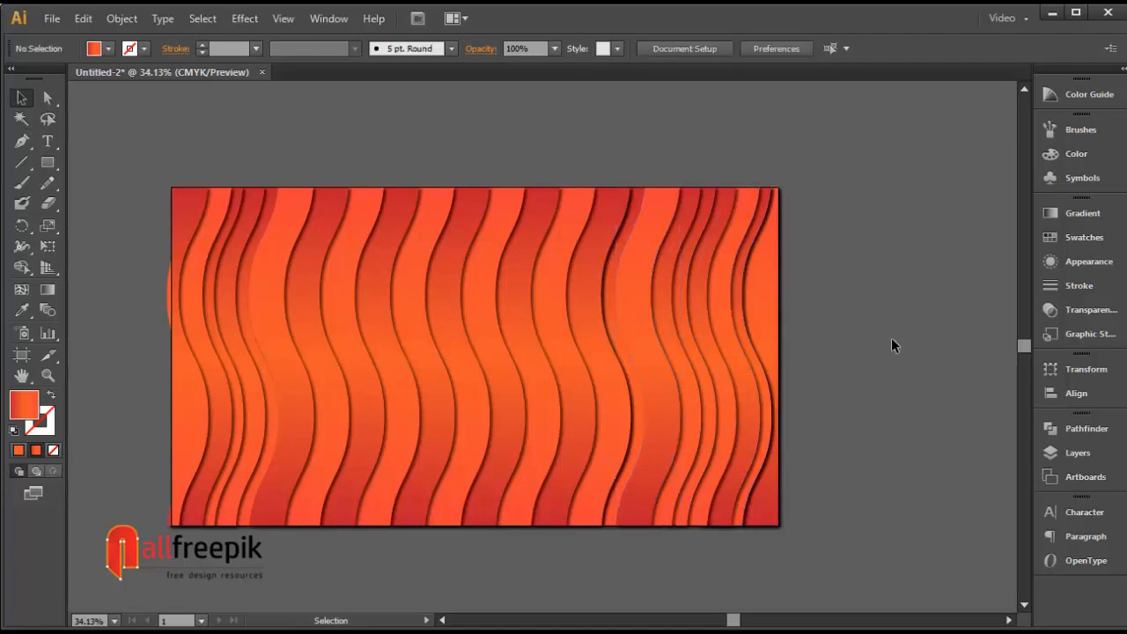
Select all strips from the artboard's left end up to the one overlapping the right-end group, bring them to the front, and deselect
left_click(636, 384)
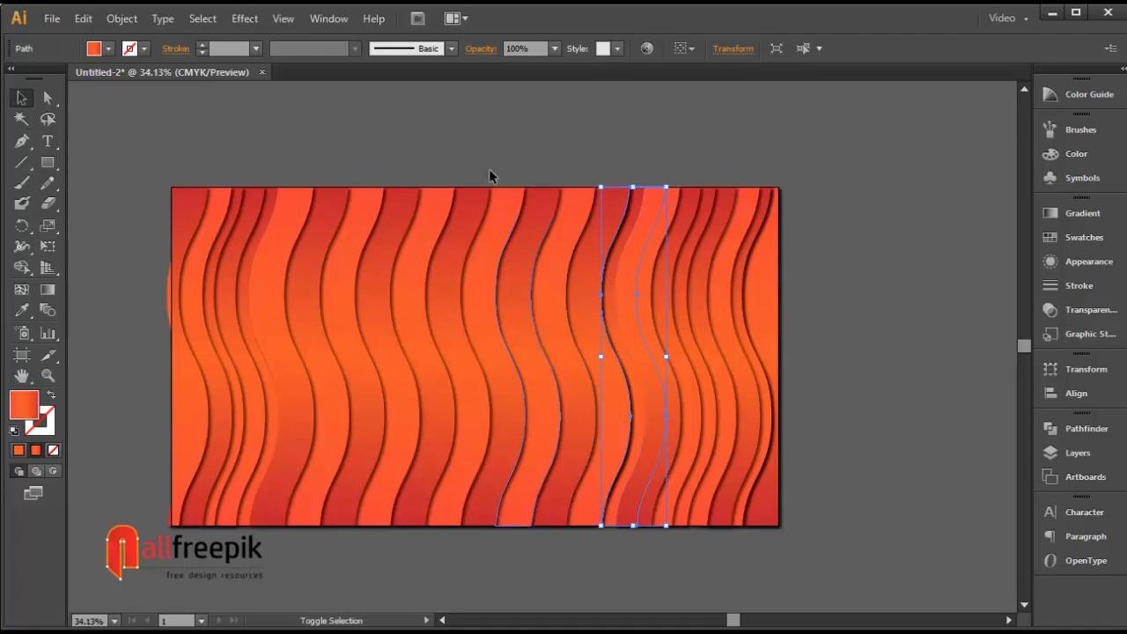
left_click_drag(153, 162, 616, 209)
left_click(122, 18)
mouse_move(204, 60)
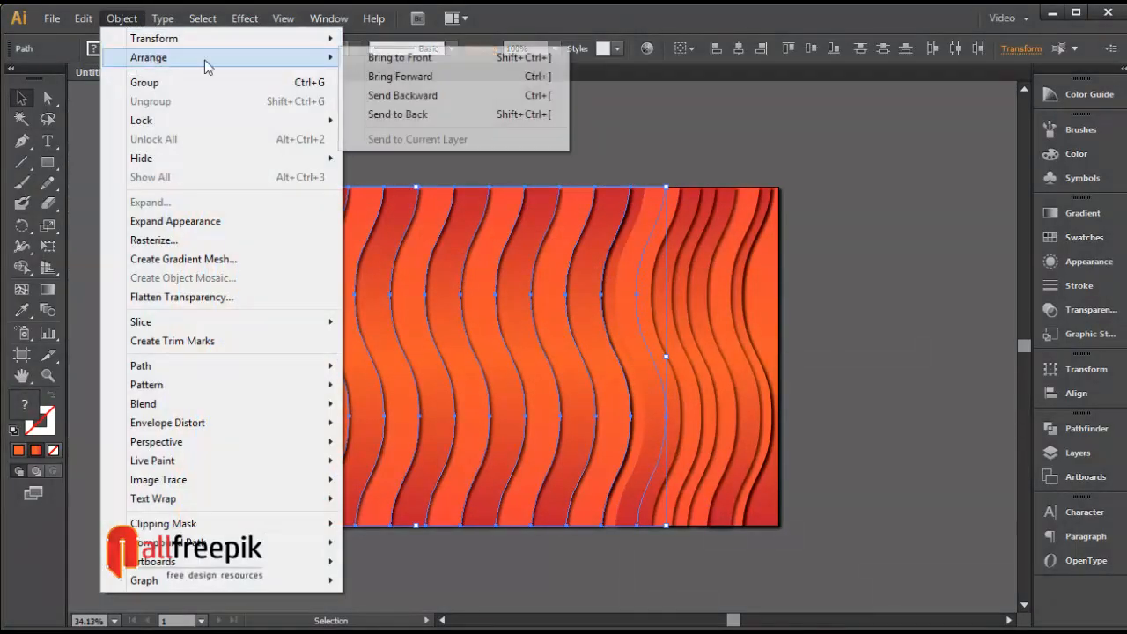
left_click(392, 56)
left_click(850, 216)
Nudge the two strips just left of the right-end group slightly right, one after the other, and deselect
left_click(642, 381)
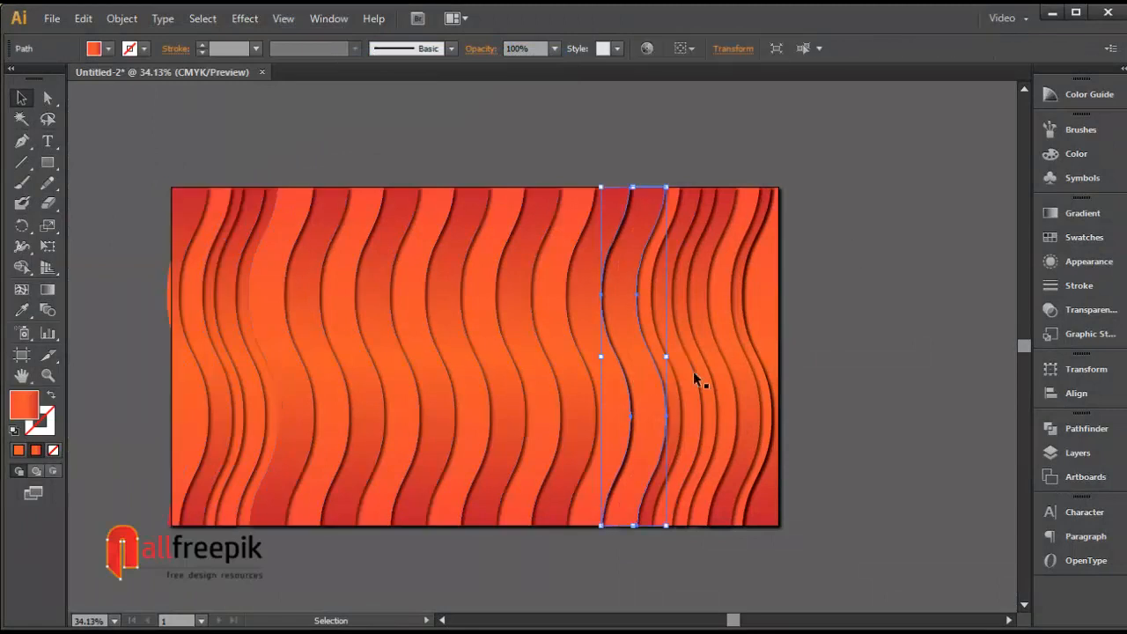
left_click(602, 369)
left_click(662, 390)
left_click(794, 388)
left_click(610, 415)
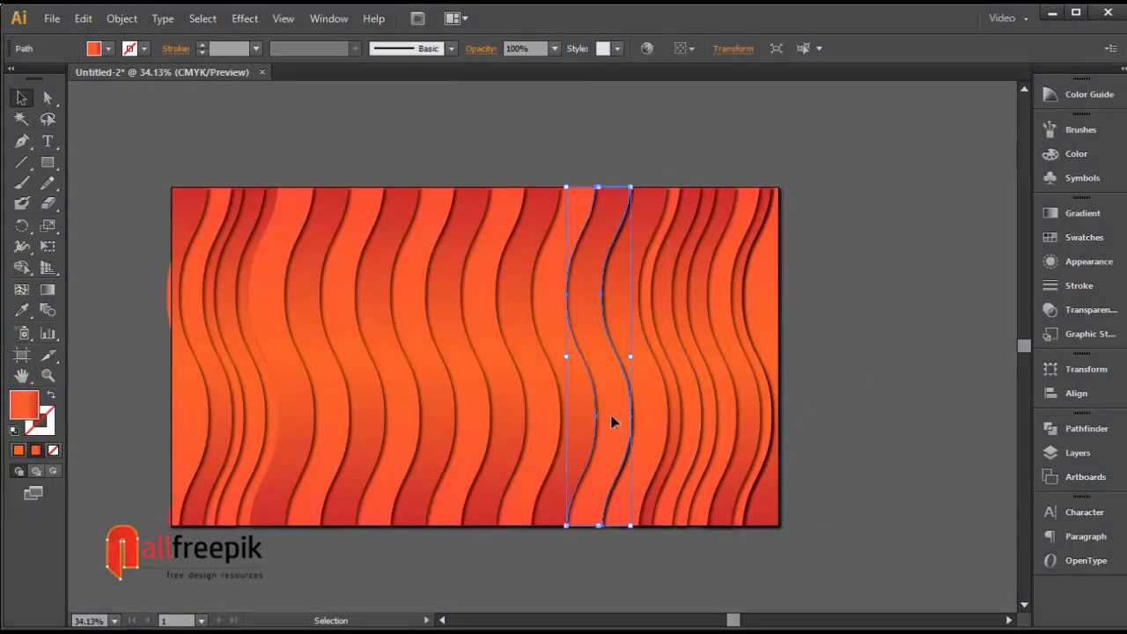
key("shift+Right")
key("shift+Right")
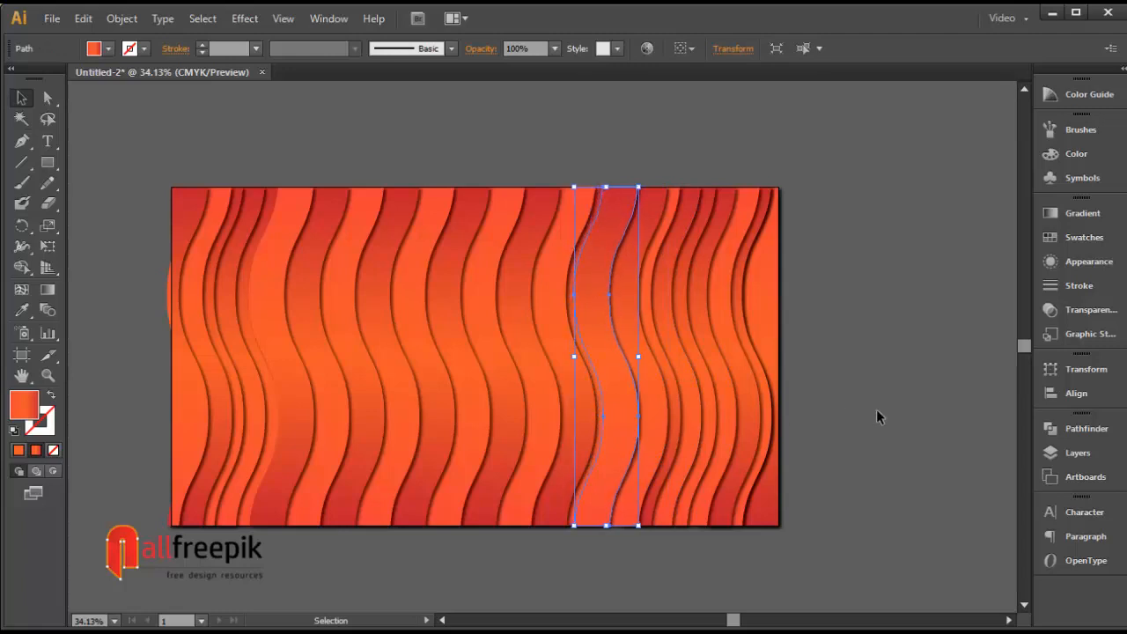
left_click(876, 408)
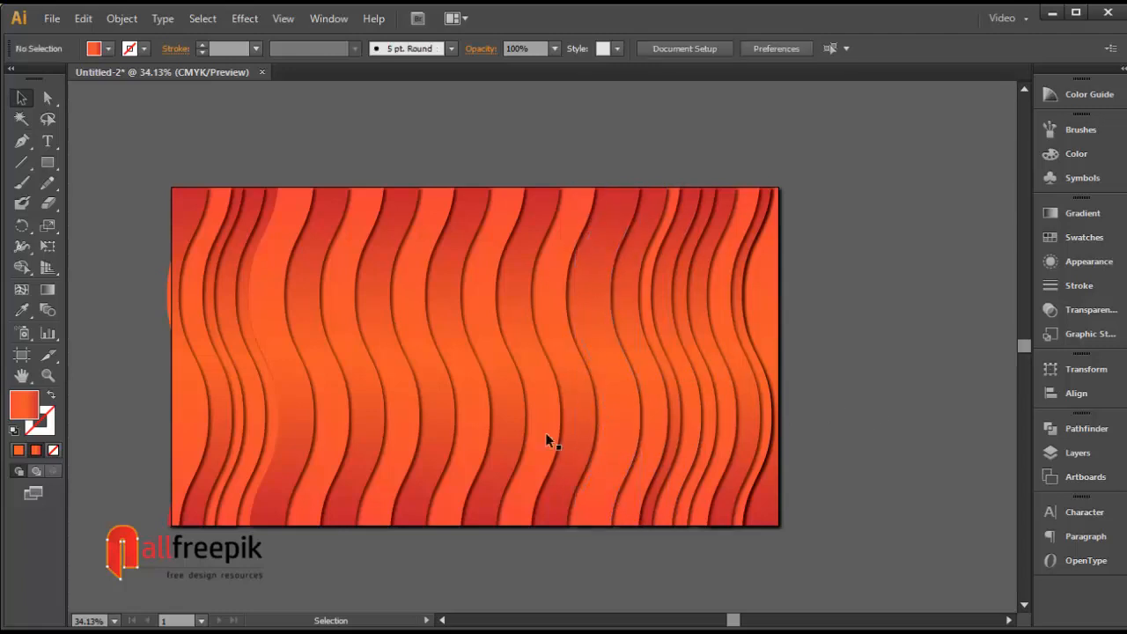
Nudge the strip just left of the artboard's middle a little to the left
left_click(385, 320)
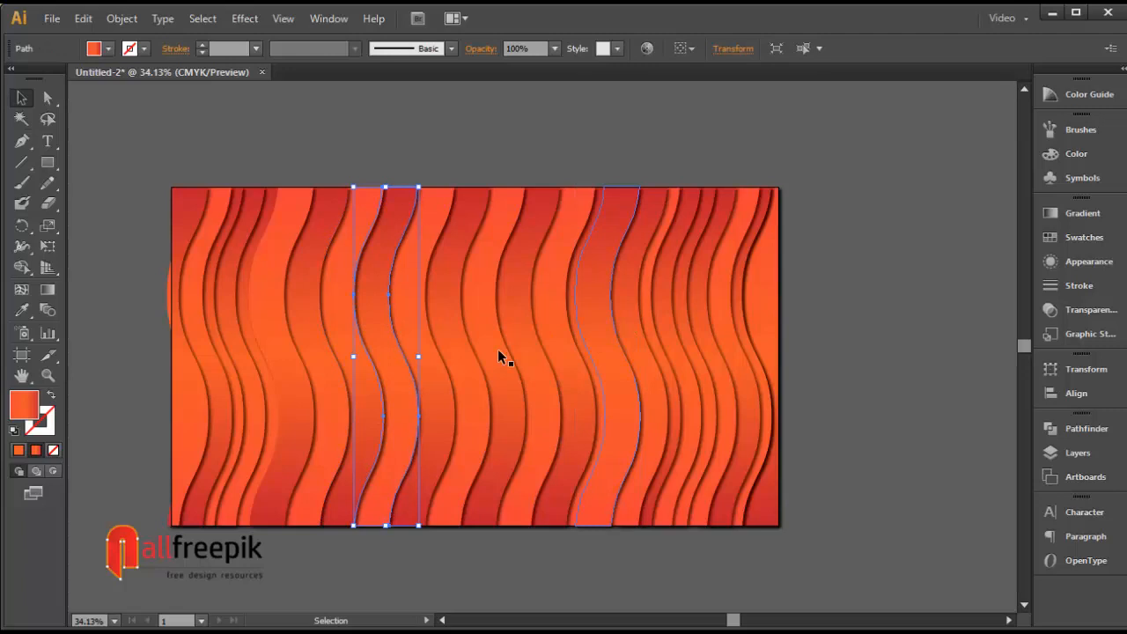
left_click(423, 330)
key("Left")
key("Left")
key("Left")
key("Left")
key("Left")
key("Left")
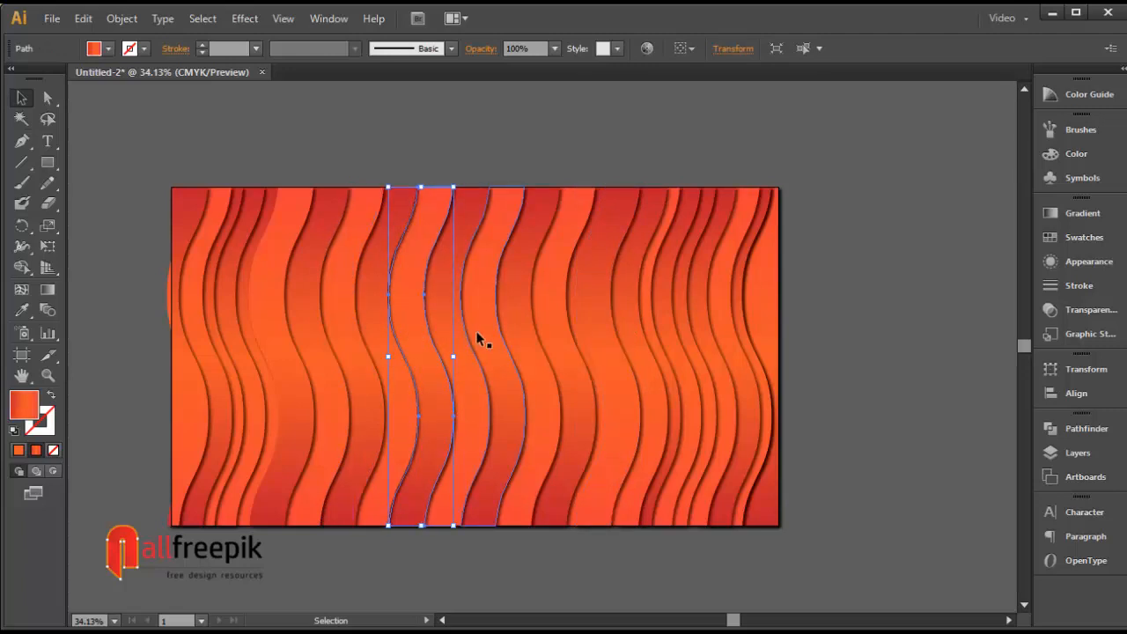
Nudge the strip between the left-end group and the previously moved strip slightly left so that the spacing varies
left_click(357, 335)
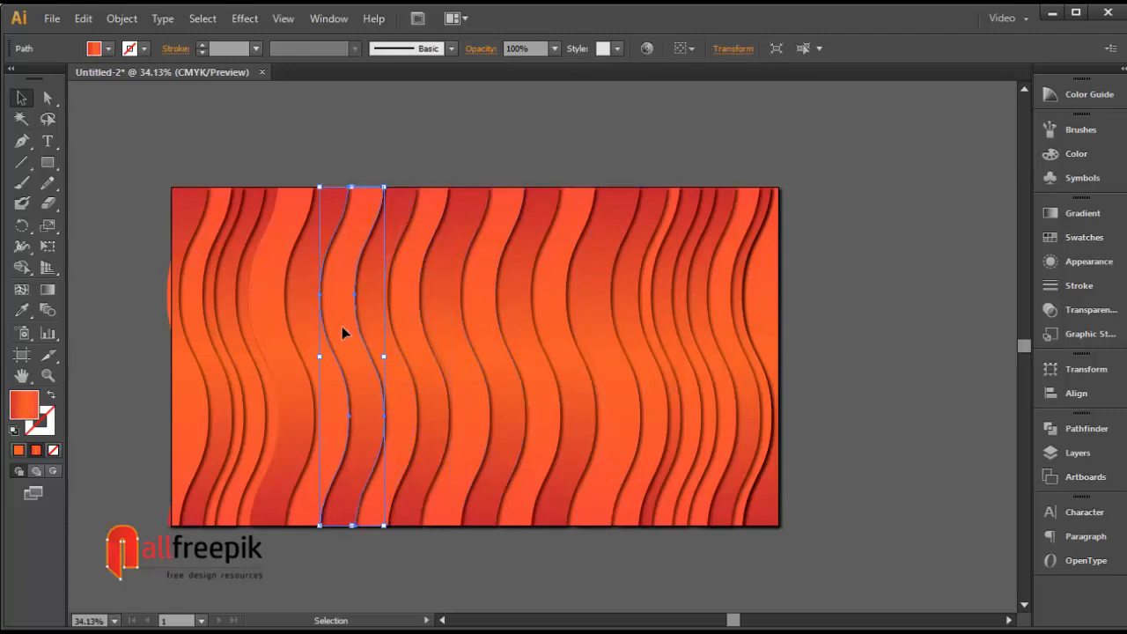
key("Left")
key("Left")
key("Left")
key("Left")
key("Left")
key("Left")
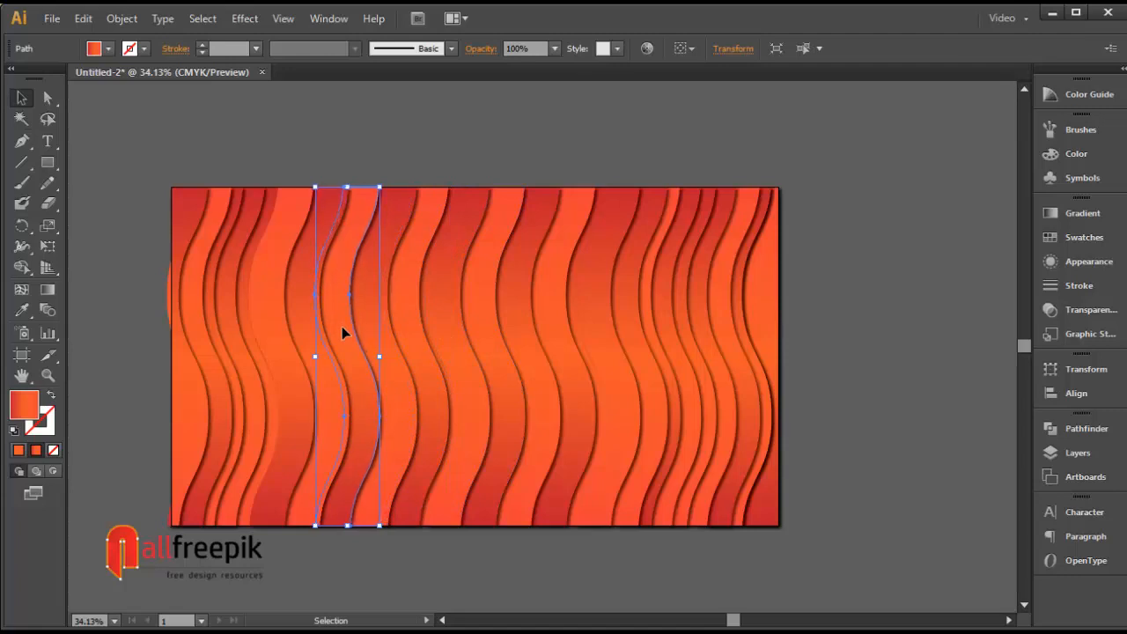
Nudge the strip just right of the artboard's middle very slightly right and deselect it
left_click(480, 359)
left_click(531, 369)
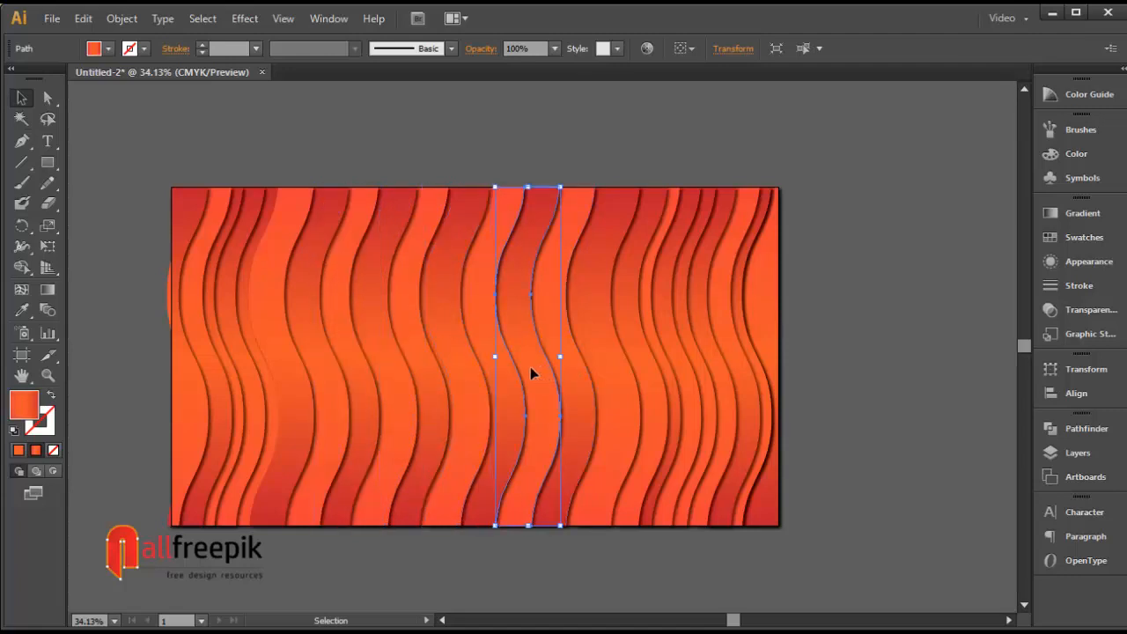
key("Left")
key("Left")
key("Left")
key("Left")
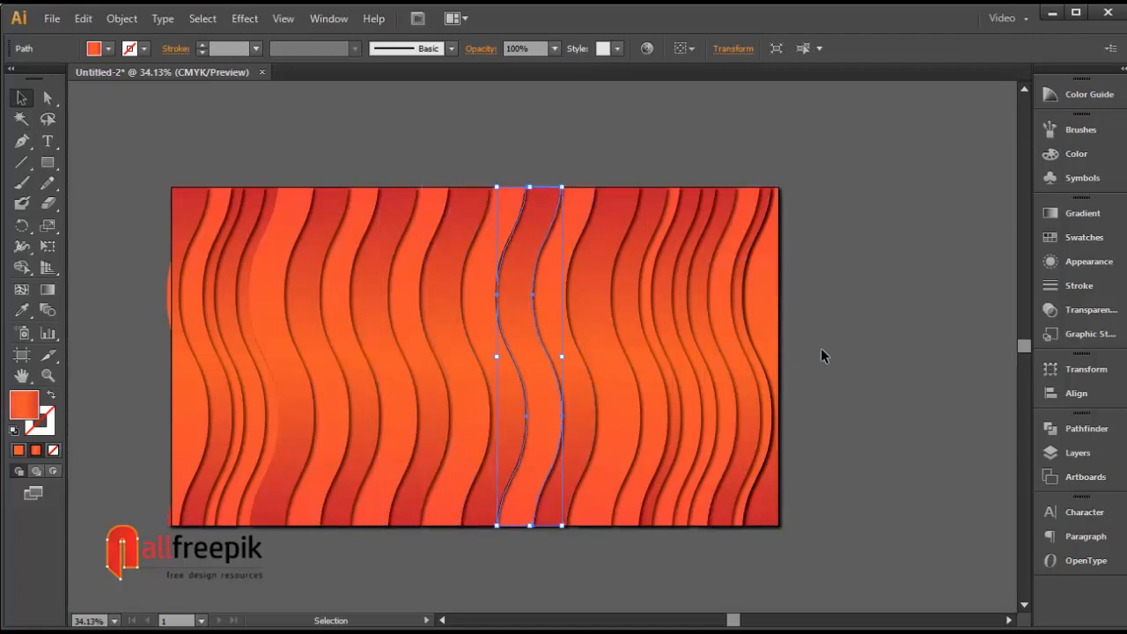
left_click(820, 351)
Shift the central strip and the second strip to its right slightly right to narrow the bands beside them
key("ctrl+space")
left_click_drag(250, 187, 721, 495)
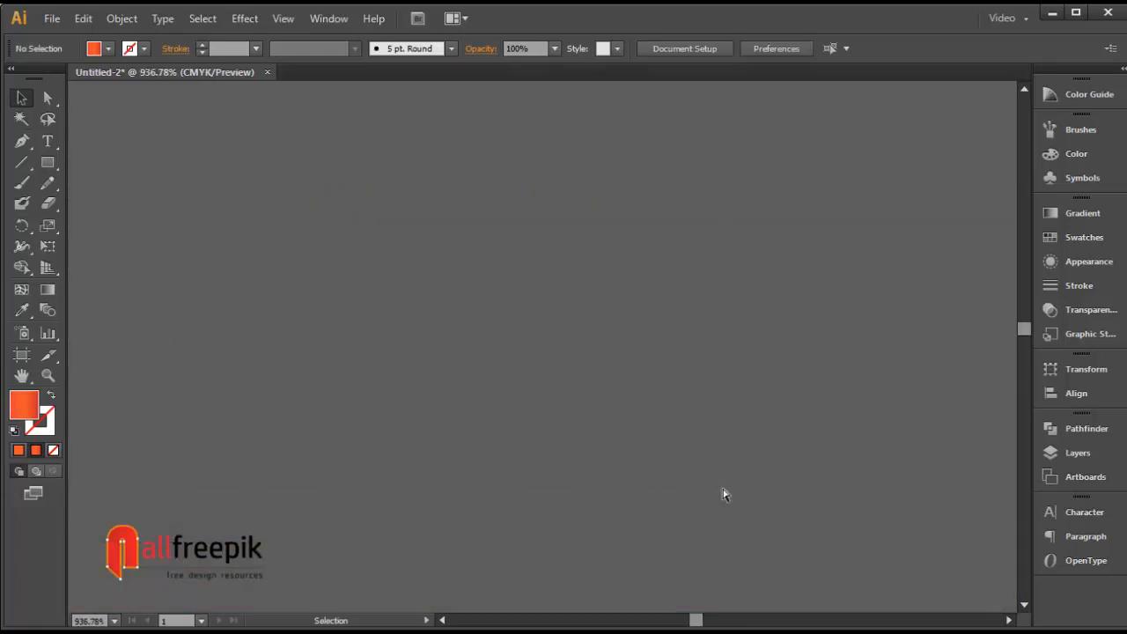
key("ctrl+0")
left_click(644, 421)
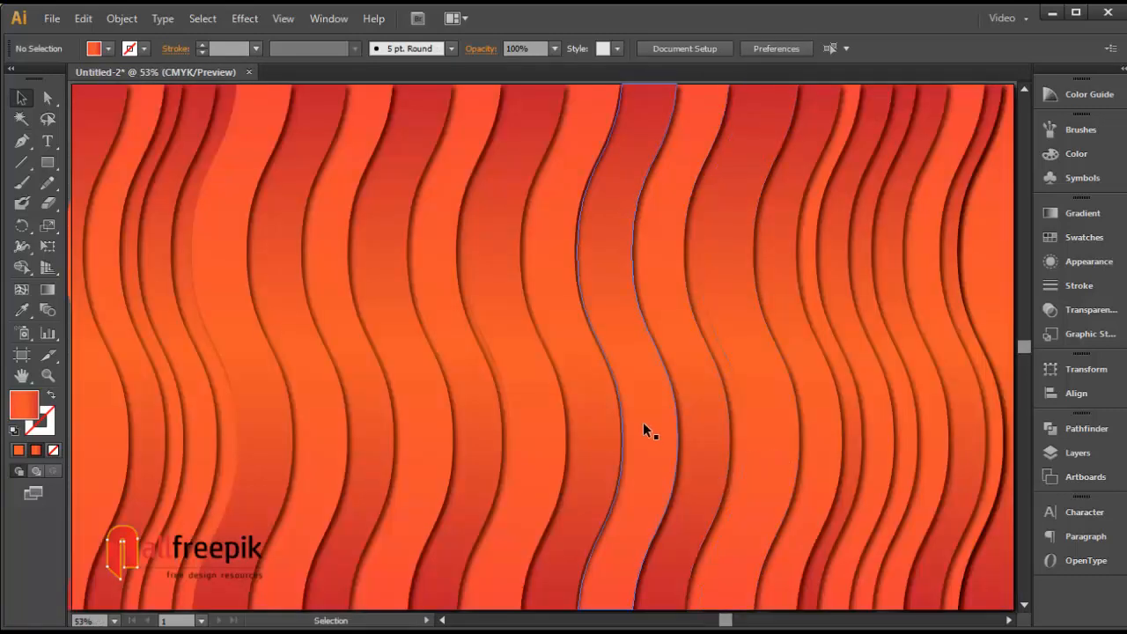
mouse_move(647, 419)
left_mouse_down()
mouse_move(607, 425)
mouse_move(549, 403)
mouse_move(563, 397)
left_mouse_up()
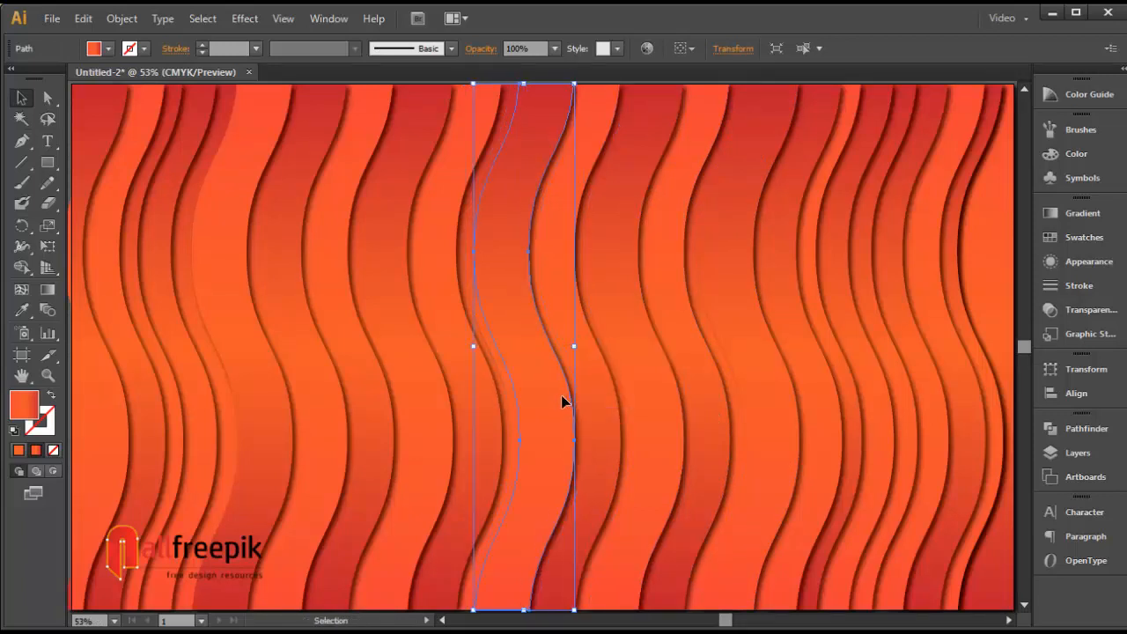
Shift two of the strips between the left-end group and the middle slightly left
left_click_drag(458, 373, 380, 387)
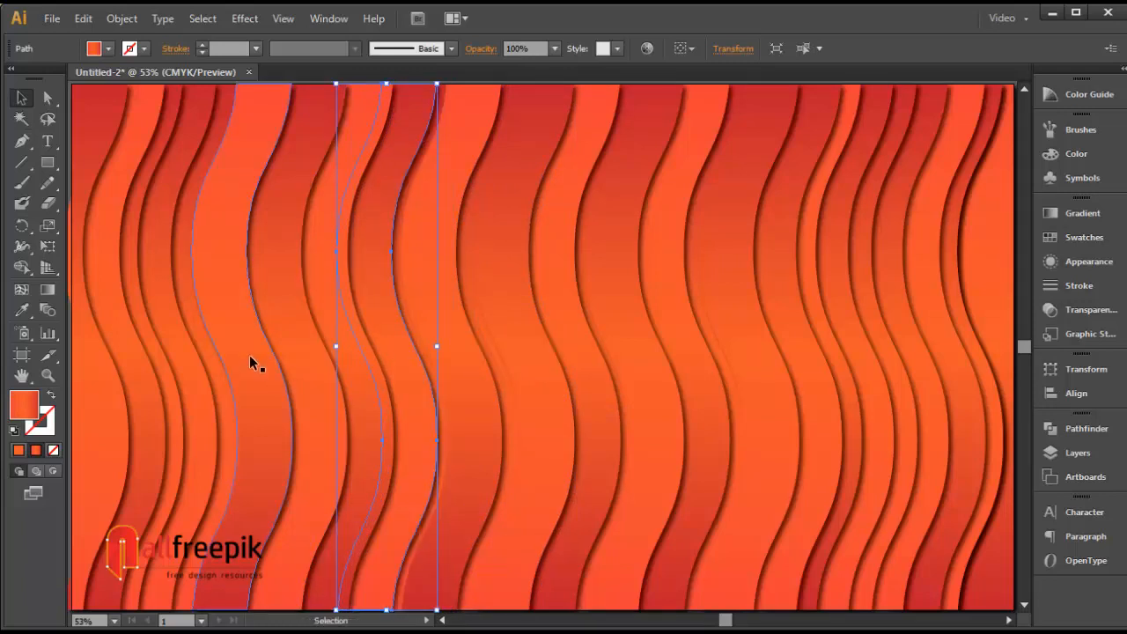
left_click(289, 374)
left_click_drag(288, 374, 313, 388)
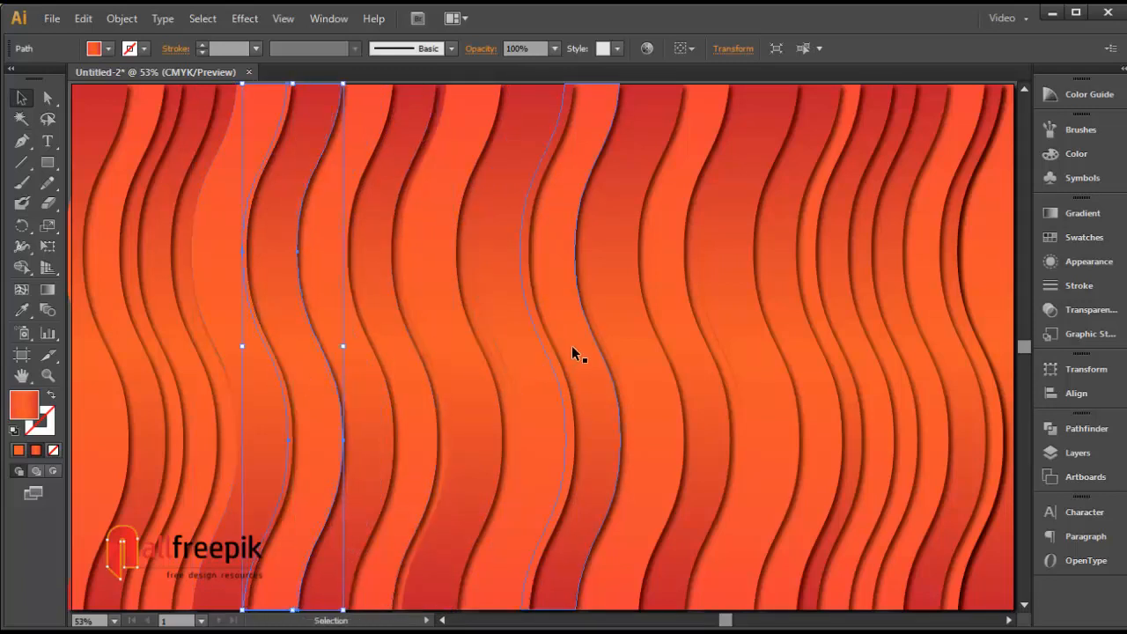
Shift the central strip and the second strip to its right a little further right, and deselect
mouse_move(765, 395)
left_mouse_down()
mouse_move(767, 410)
mouse_move(654, 410)
mouse_move(663, 407)
left_mouse_up()
left_click(537, 375)
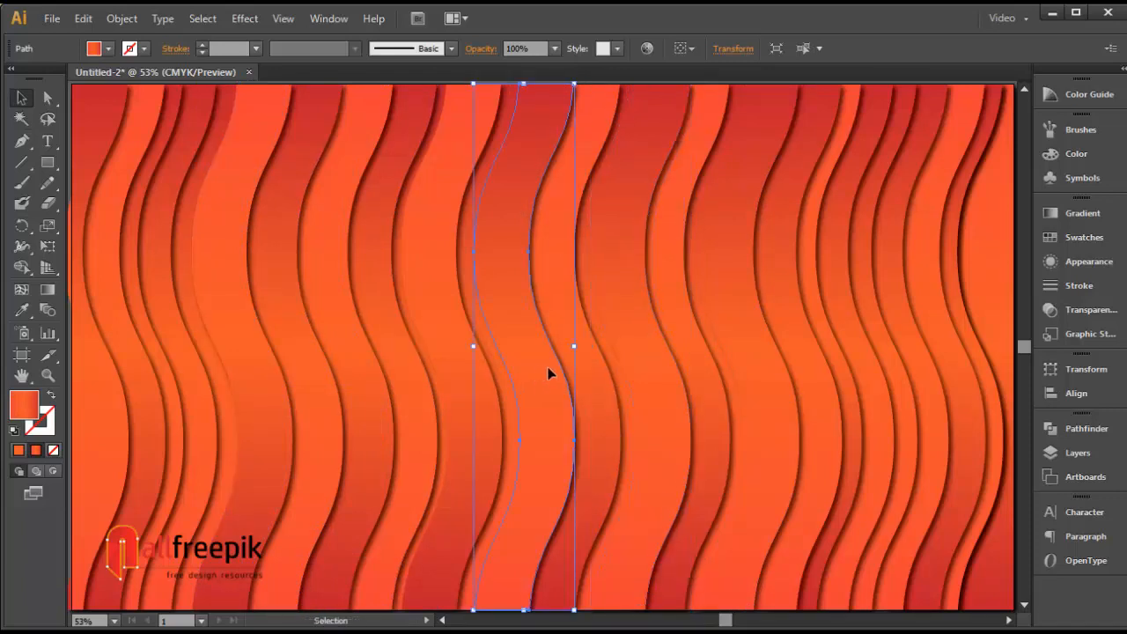
left_click_drag(543, 374, 560, 373)
key("ctrl+minus")
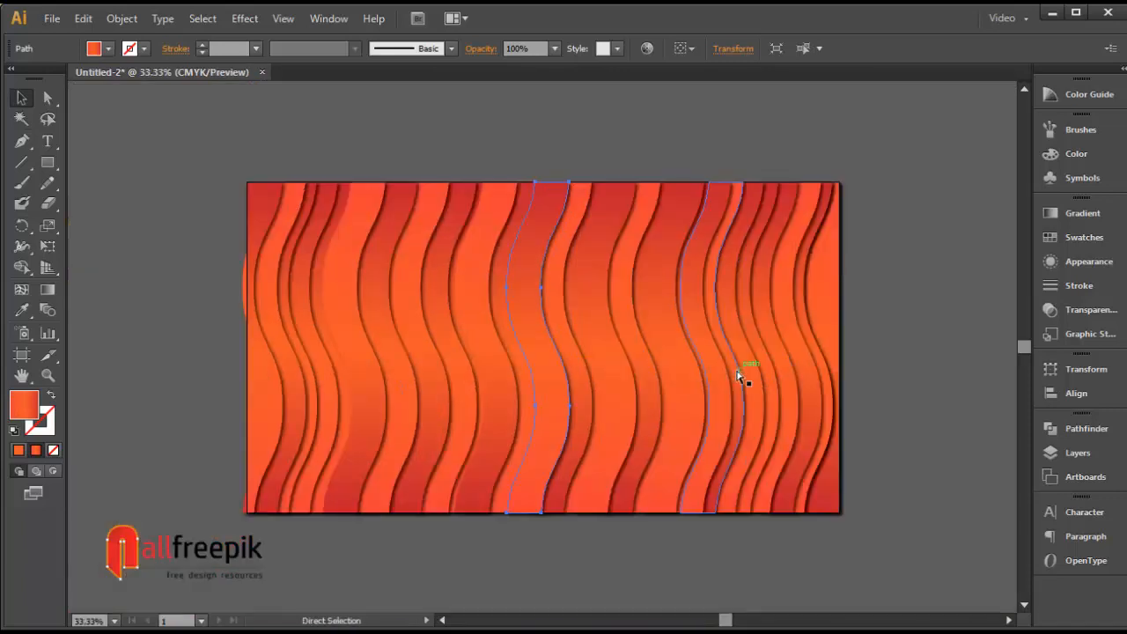
left_click(674, 120)
scroll(604, 156, "right", 1)
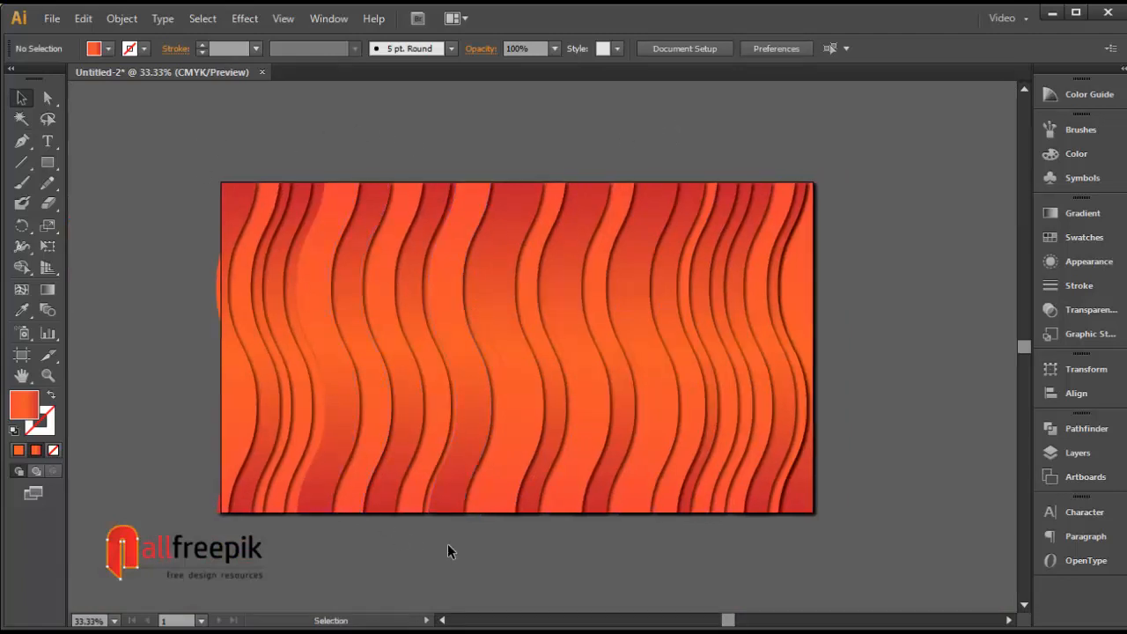
Select the strips from the artboard's left end up to just before the middle, bring them to the front, and deselect
left_click(444, 483)
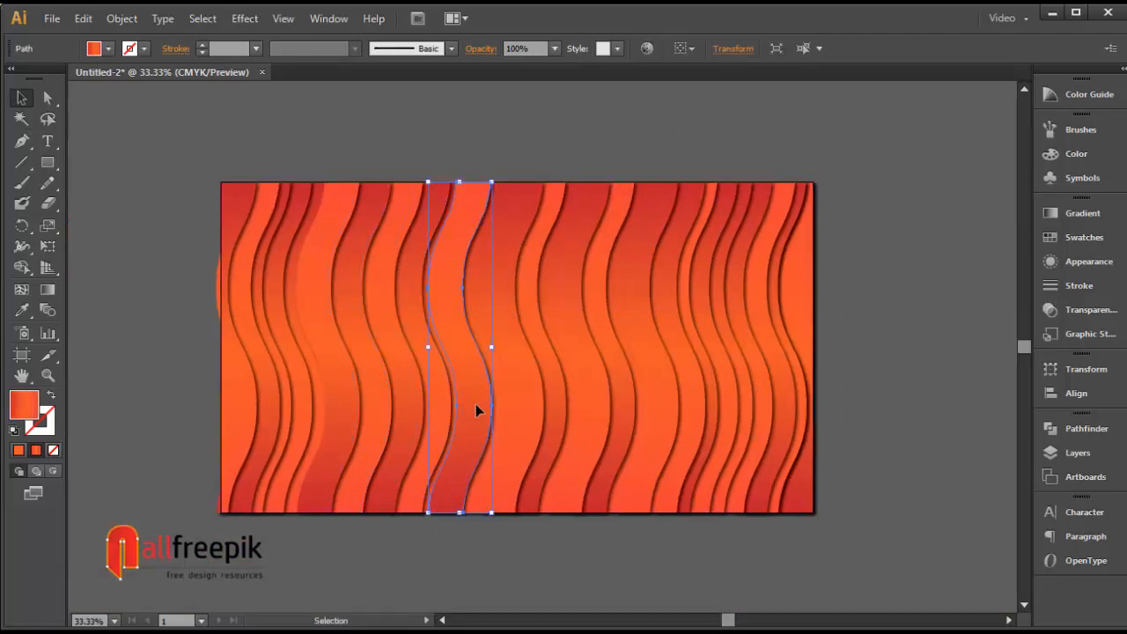
left_click(154, 483)
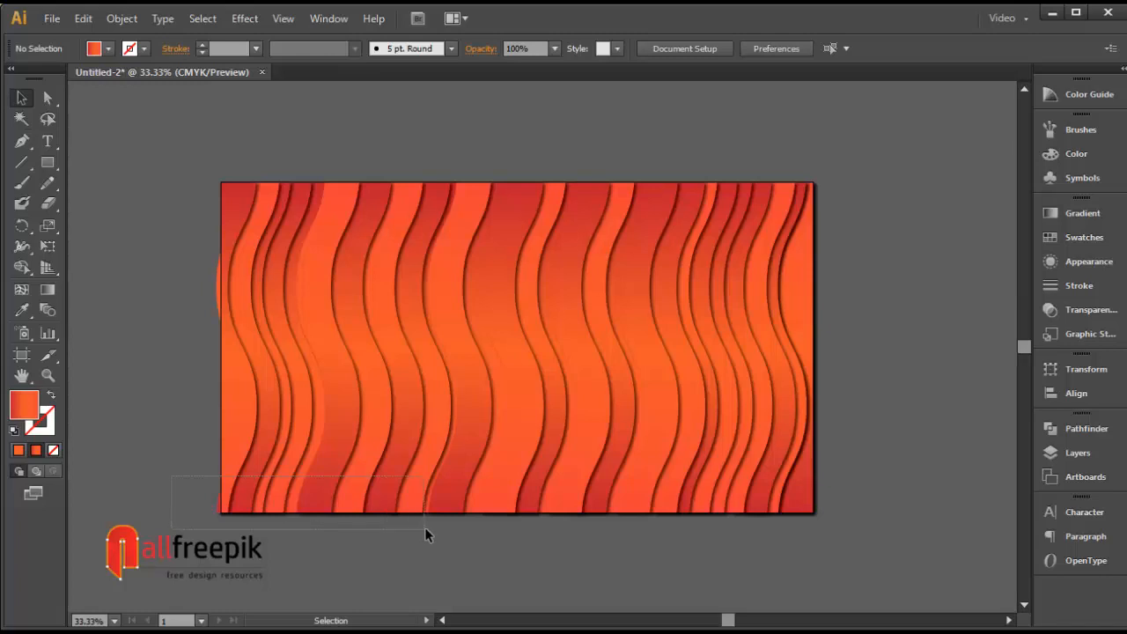
left_click_drag(425, 526, 424, 527)
key("a")
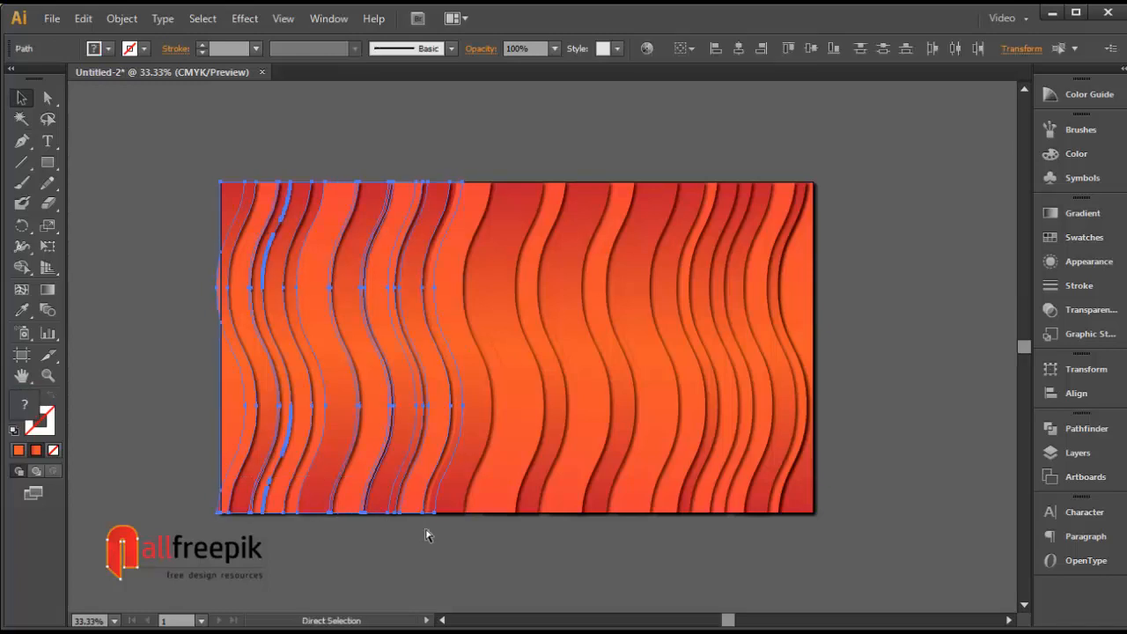
key("v")
left_click(122, 19)
mouse_move(154, 62)
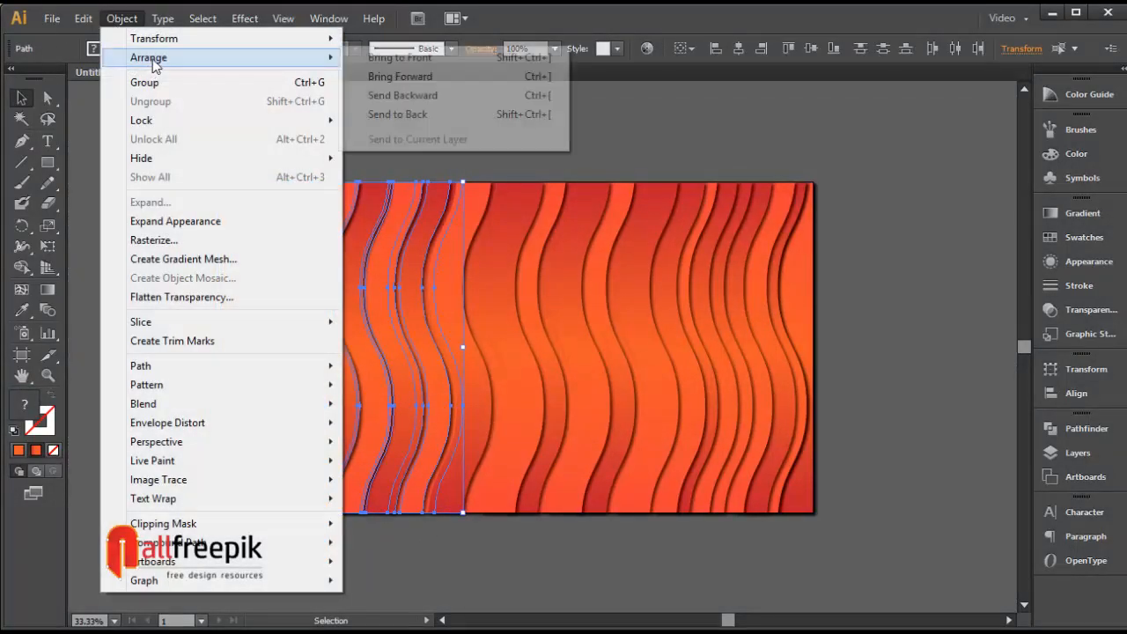
left_click(379, 56)
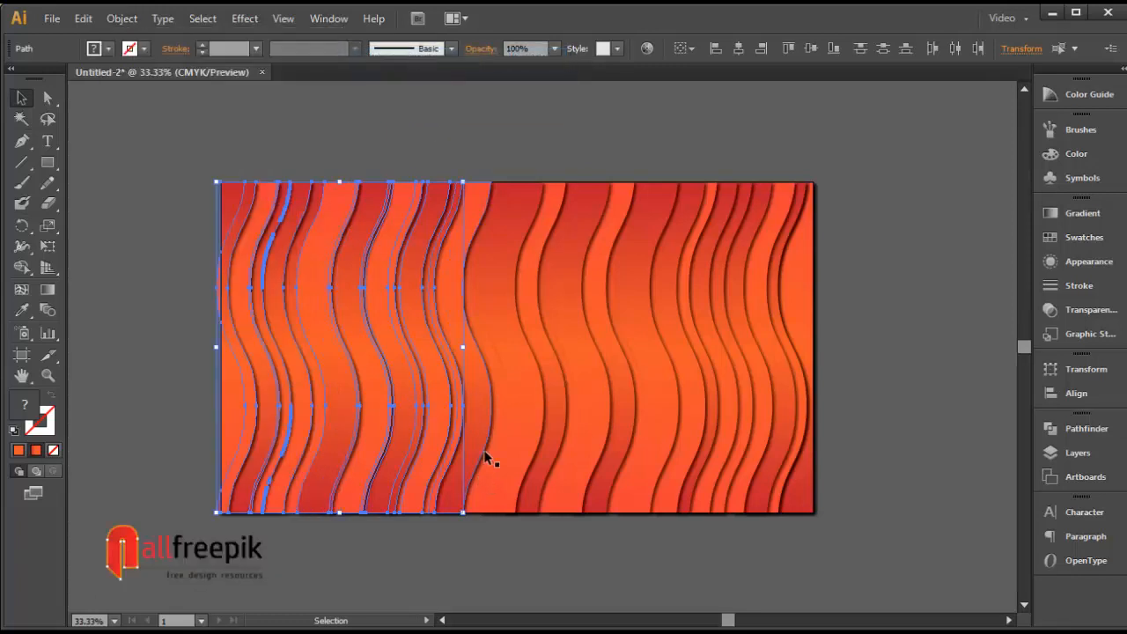
left_click(622, 544)
Select the strip hidden behind its neighbours left of the right-end group, bring it forward, and deselect it
left_click_drag(519, 124, 713, 321)
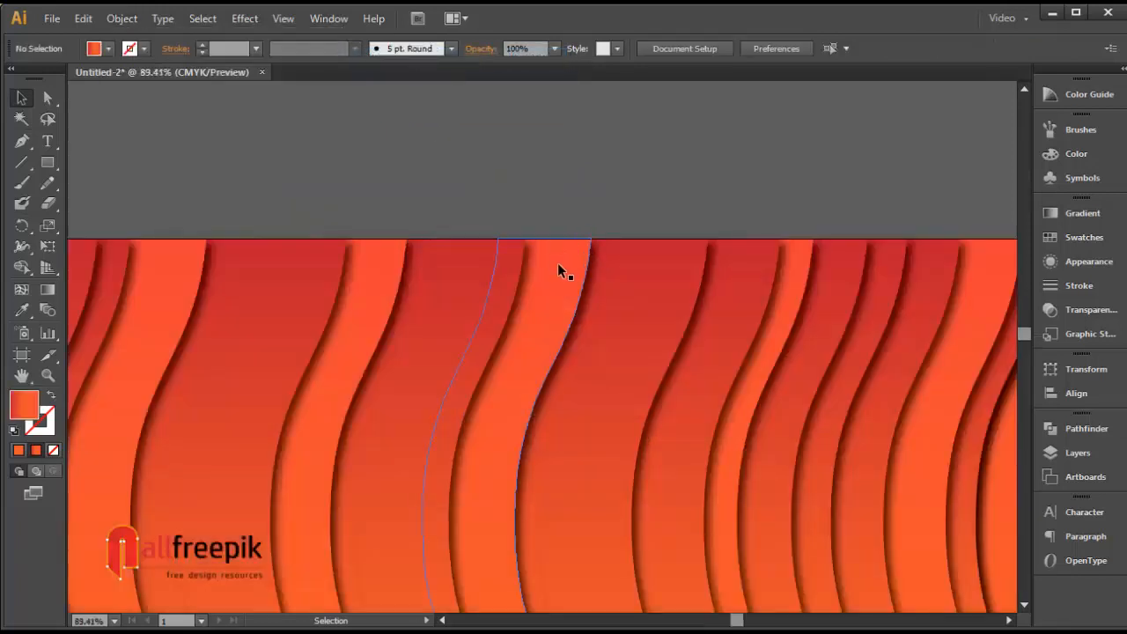
left_click(679, 293)
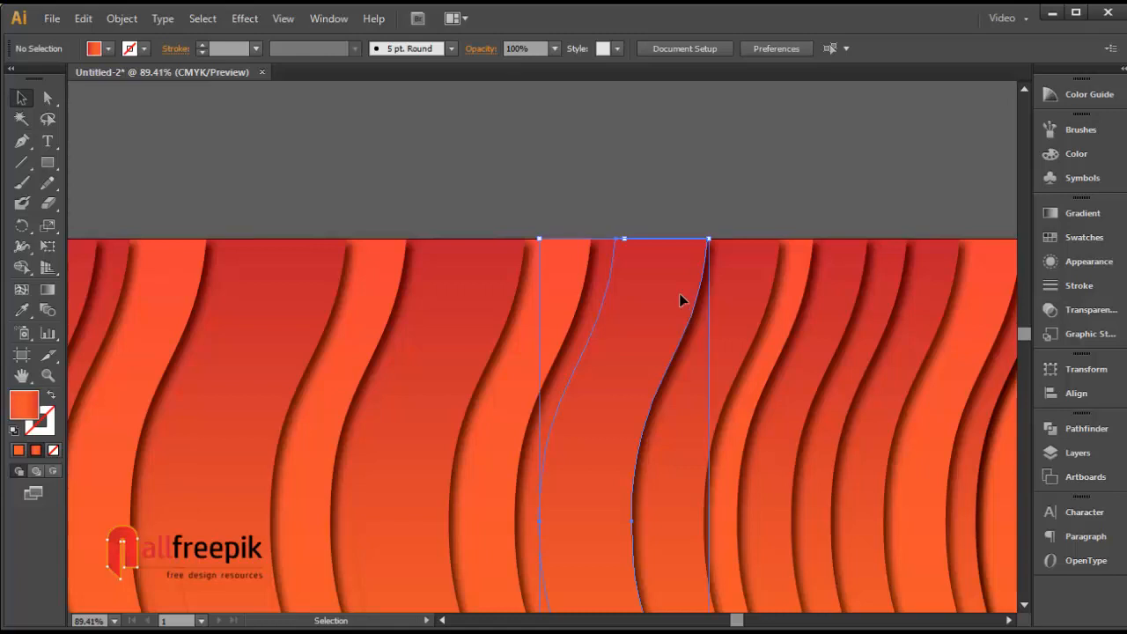
left_click(602, 272)
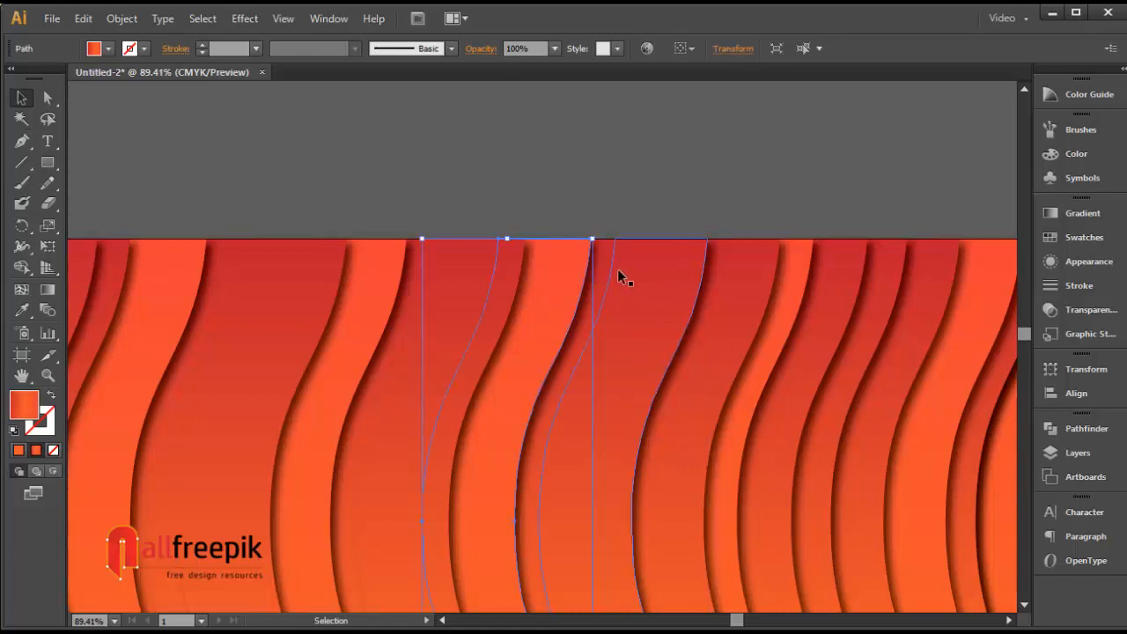
left_click(605, 266)
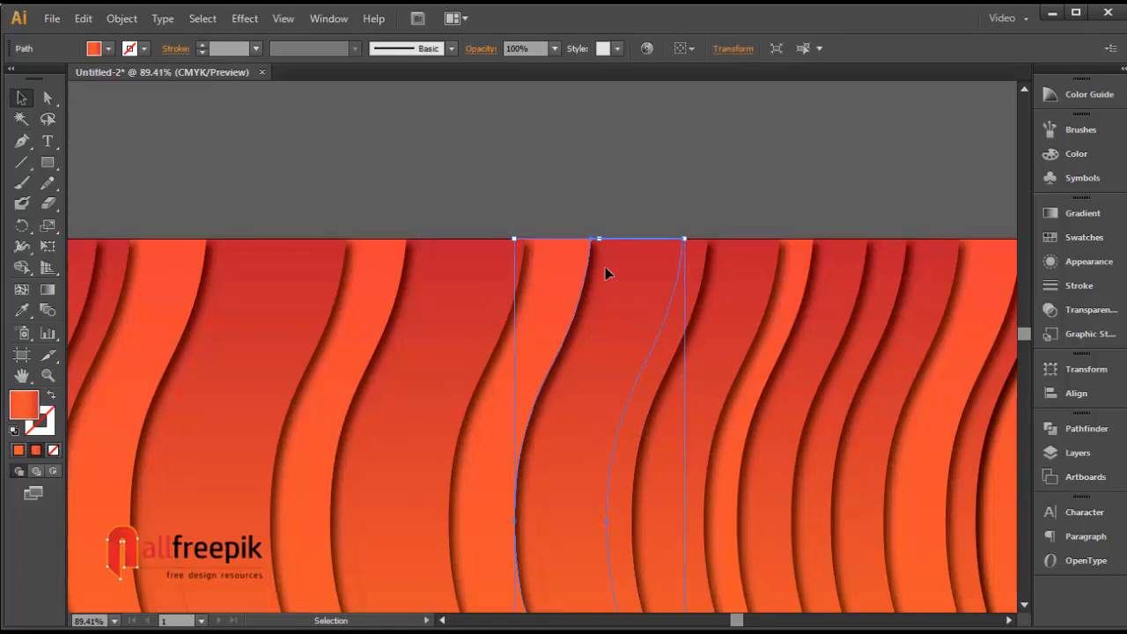
key("ctrl+]")
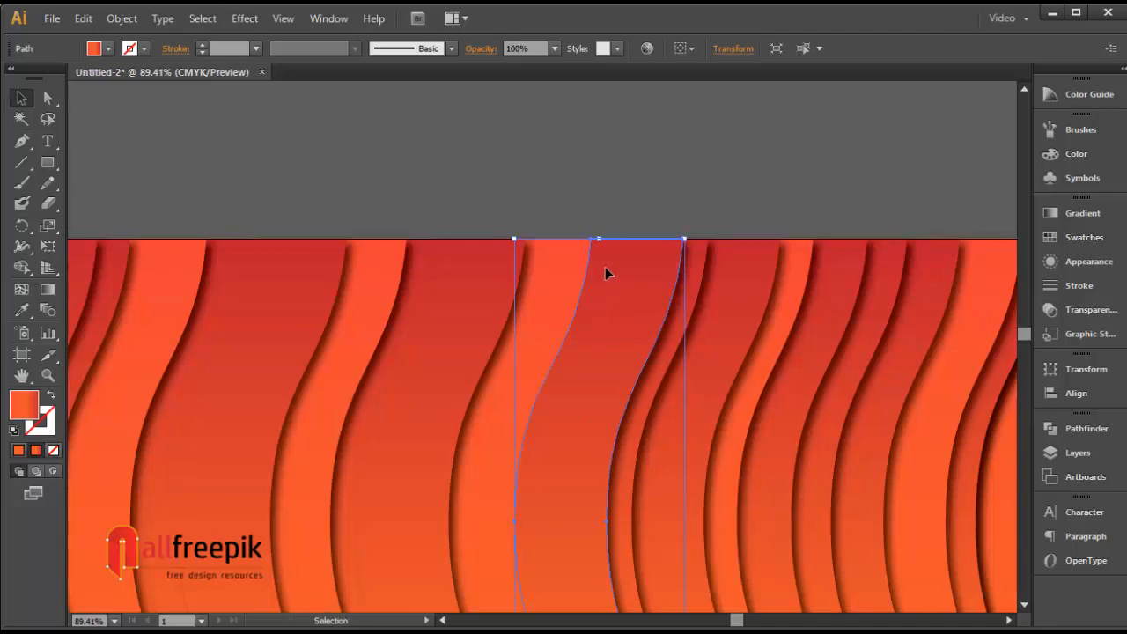
left_click(514, 204)
Select all strips left of the newly raised strip, bring them to the front, and deselect them
key("ctrl+minus")
key("ctrl+minus")
key("ctrl+minus")
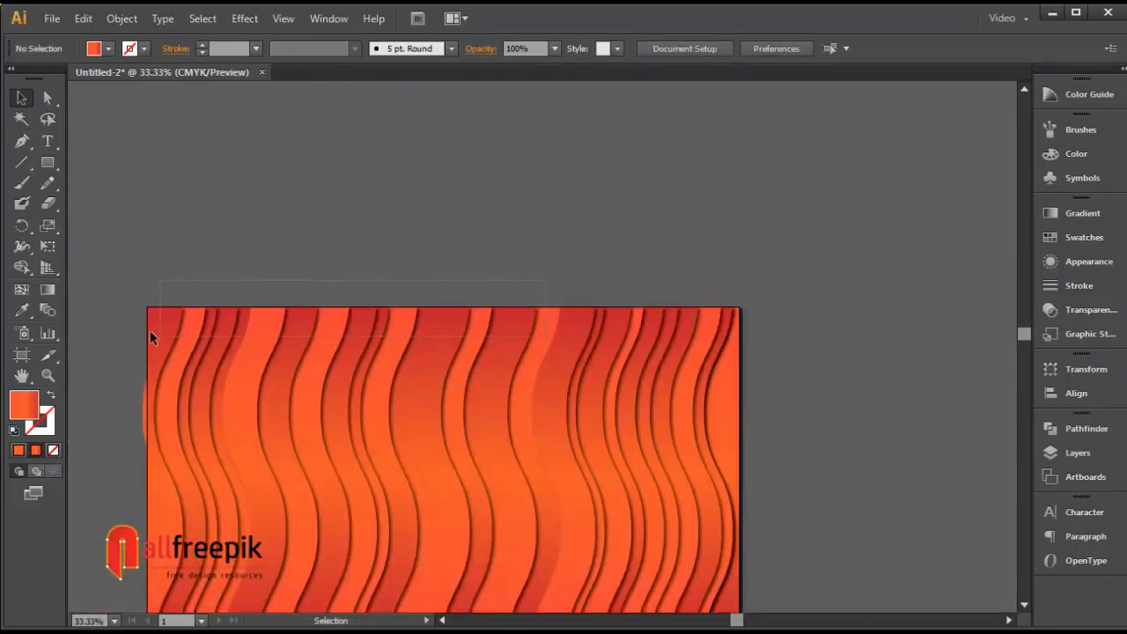
left_click_drag(133, 327, 131, 326)
left_click(122, 19)
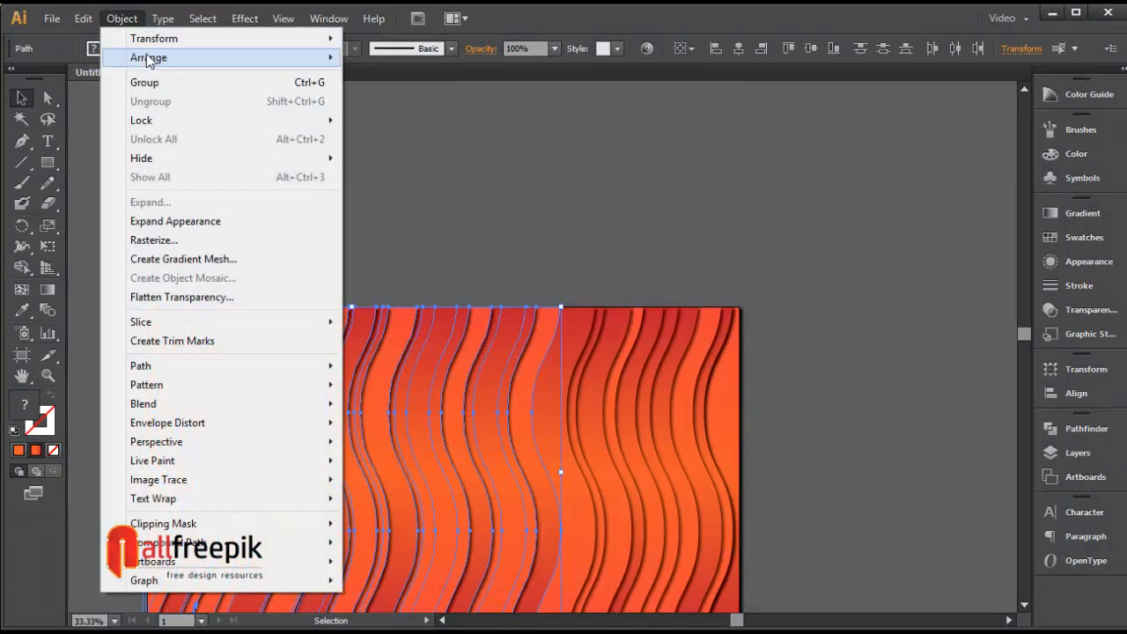
mouse_move(146, 55)
left_click(428, 55)
left_click(745, 214)
Select all strips on the artboard, group them, and deselect the group
left_click_drag(732, 356, 769, 241)
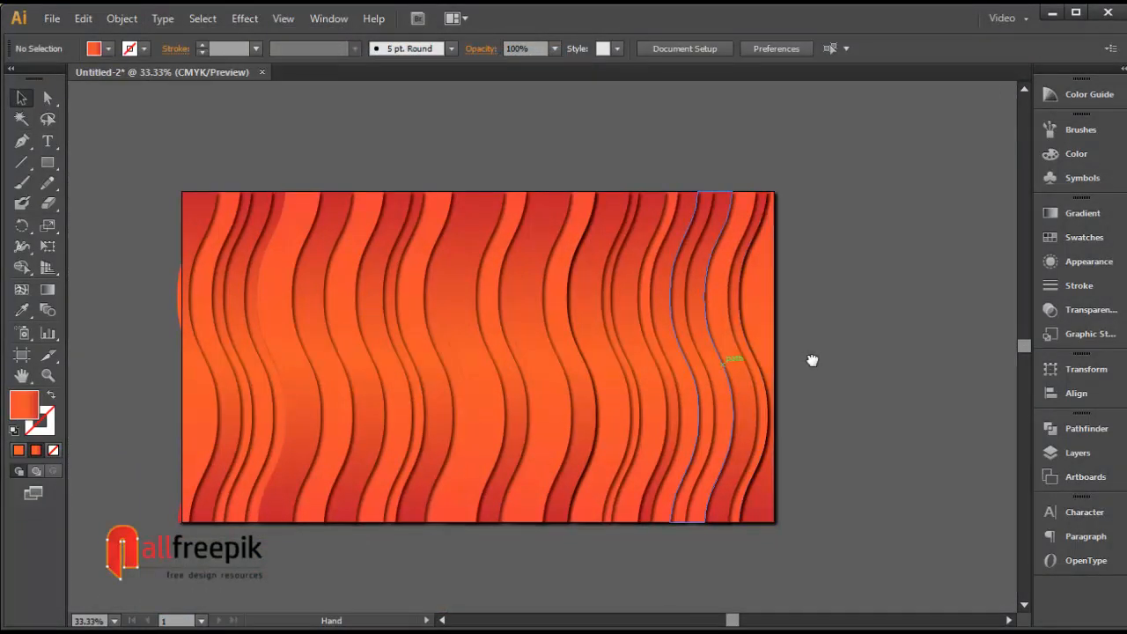
left_click_drag(810, 360, 836, 362)
left_click_drag(182, 154, 855, 563)
left_click(122, 19)
left_click(145, 82)
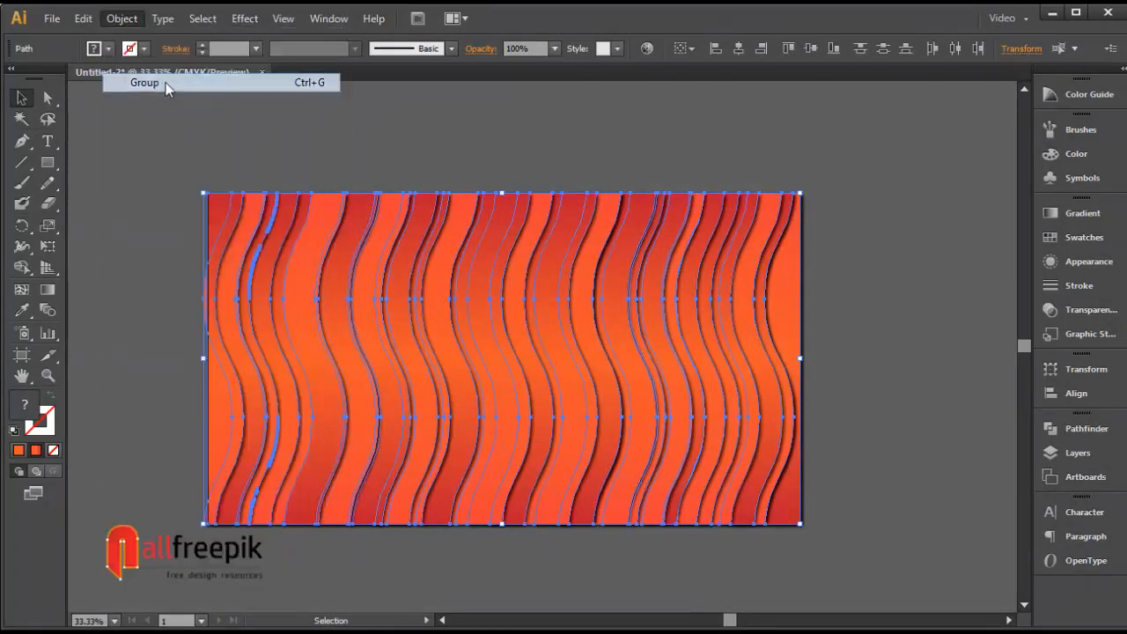
left_click(550, 139)
left_click_drag(576, 372, 558, 350)
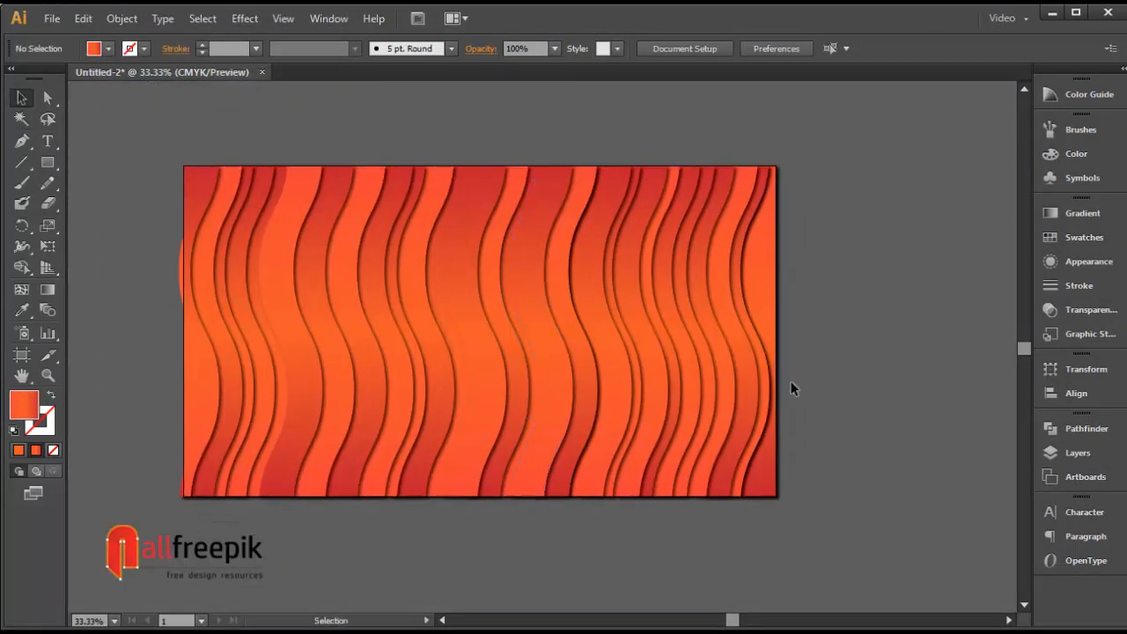
Draw a gradient-filled rectangle covering the whole artboard on top of the wavy strips
left_click(44, 161)
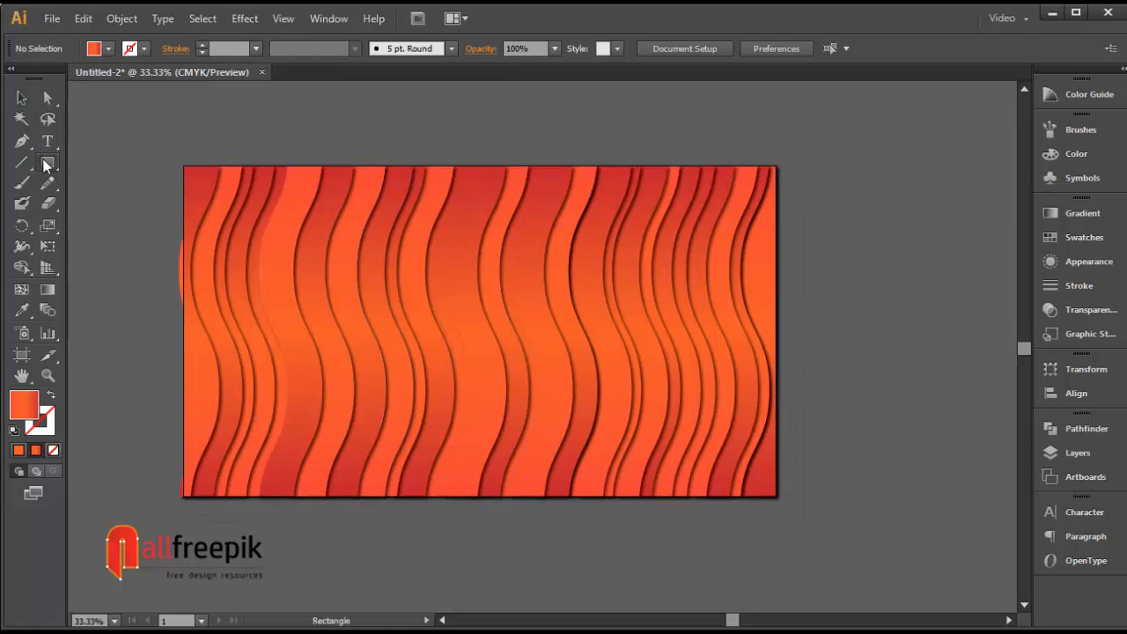
left_click_drag(192, 171, 777, 495)
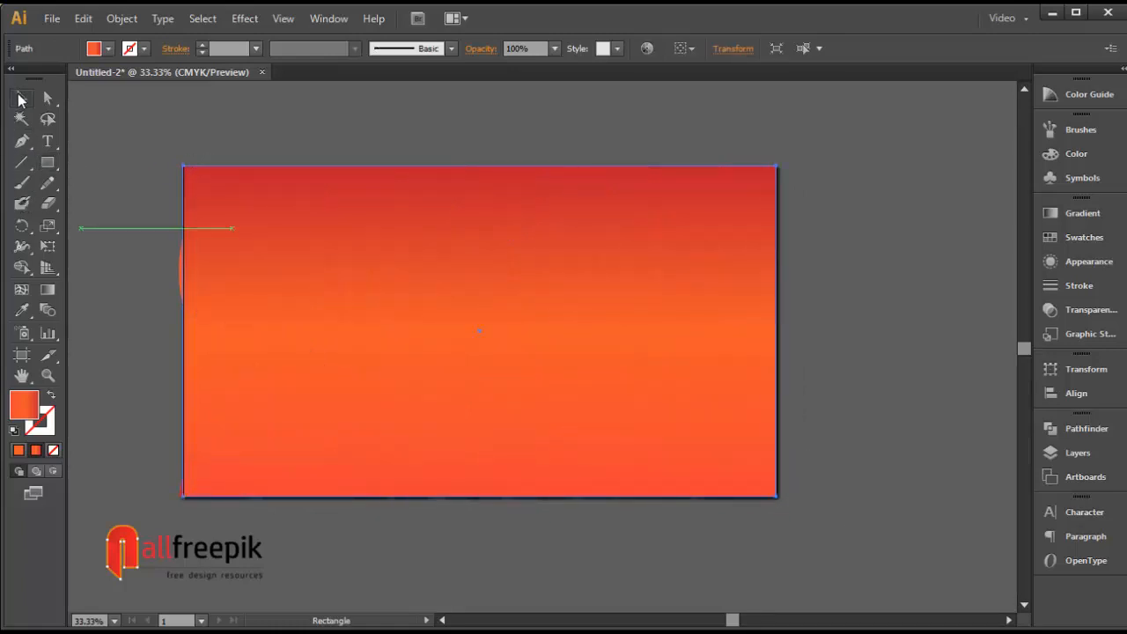
left_click(21, 97)
Start a Zig Zag effect on the rectangle with a relative size of 50% and 45 ridges per segment
left_click(245, 18)
mouse_move(343, 159)
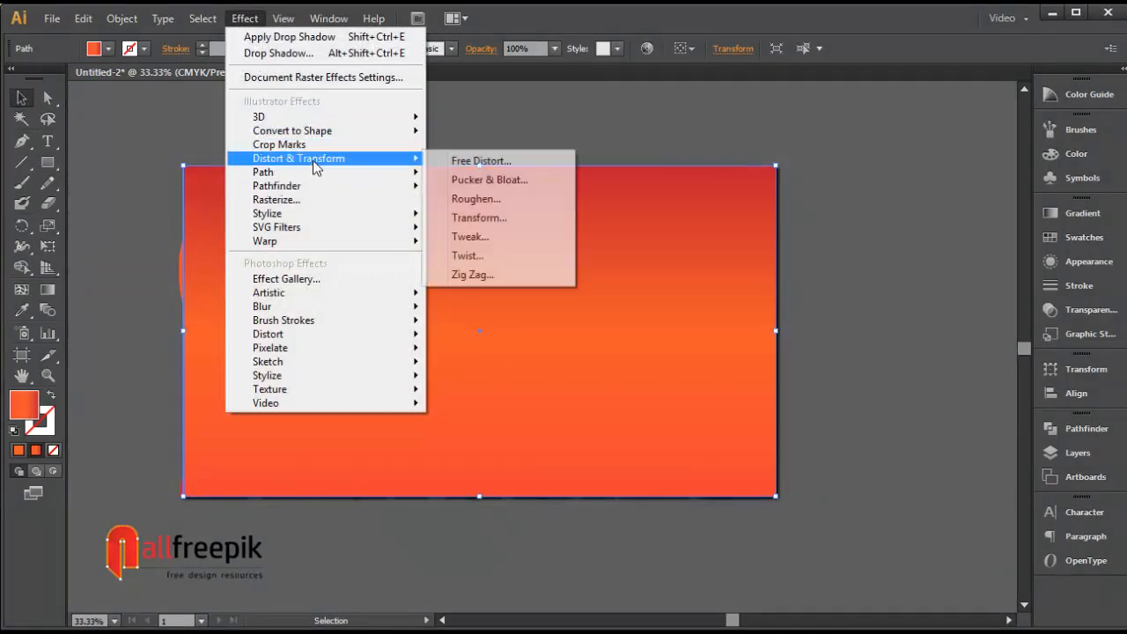
left_click(498, 275)
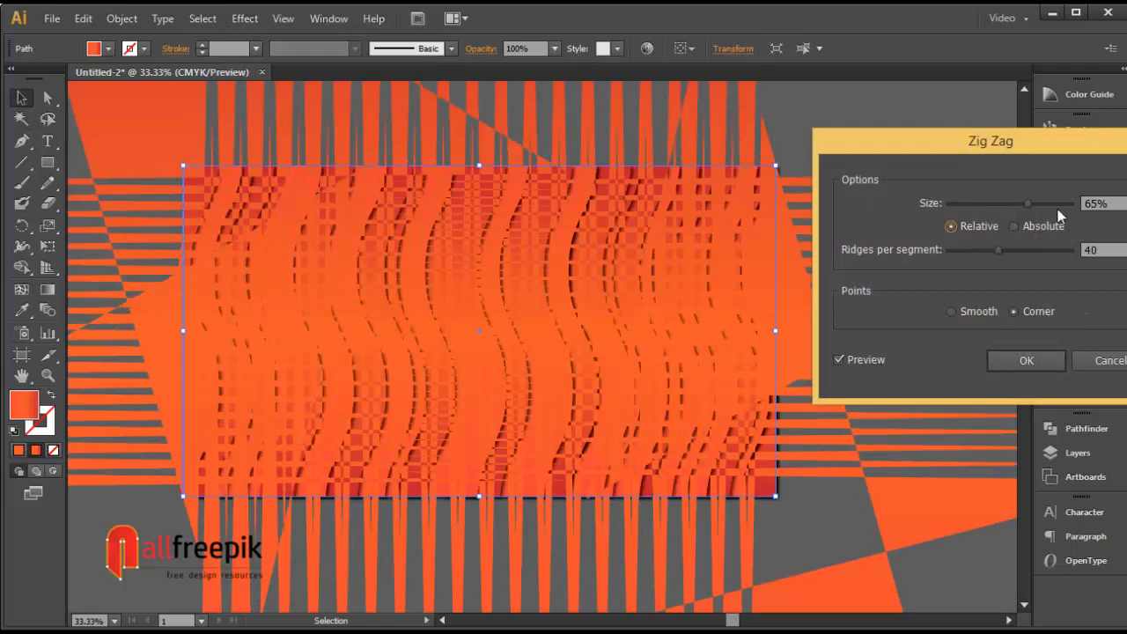
left_click_drag(1027, 204, 1010, 203)
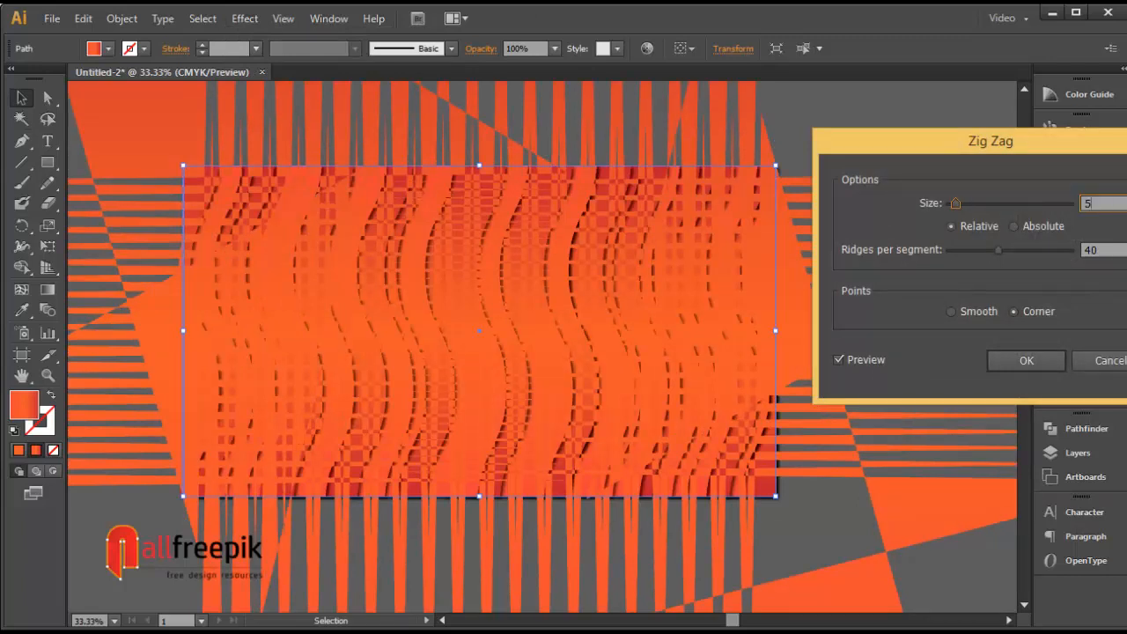
key("shift+Tab")
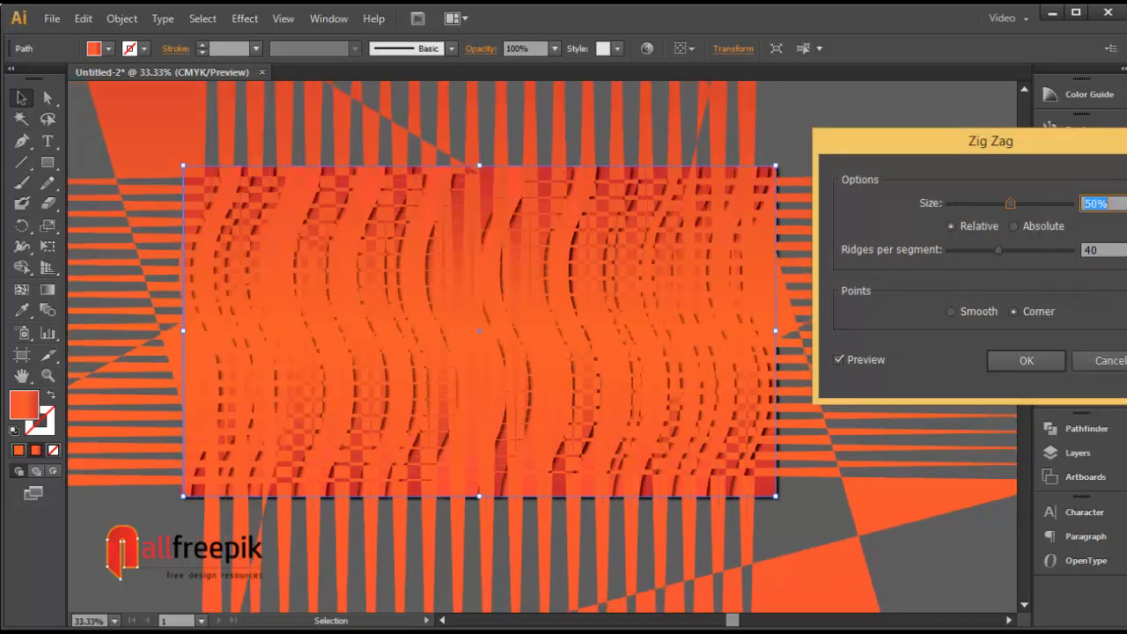
key("Tab")
key("Tab")
key("Tab")
key("shift+Tab")
type("4")
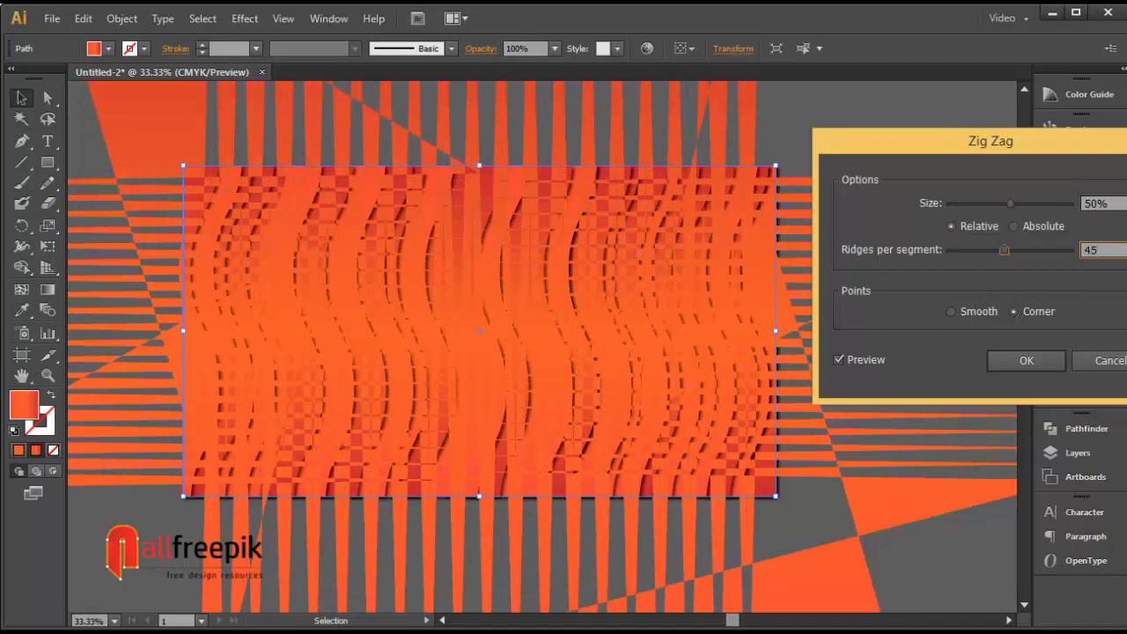
type("5")
key("Tab")
Raise the Zig Zag size to 60% and apply the effect
key("shift+Tab")
key("shift+Tab")
key("shift+Tab")
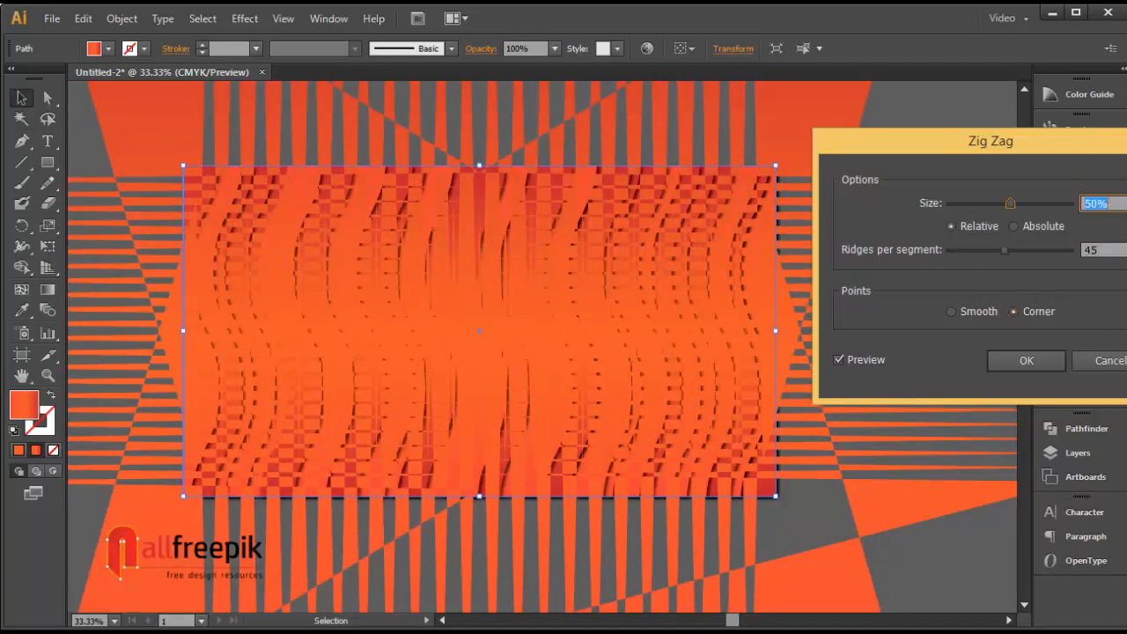
type("60")
key("Tab")
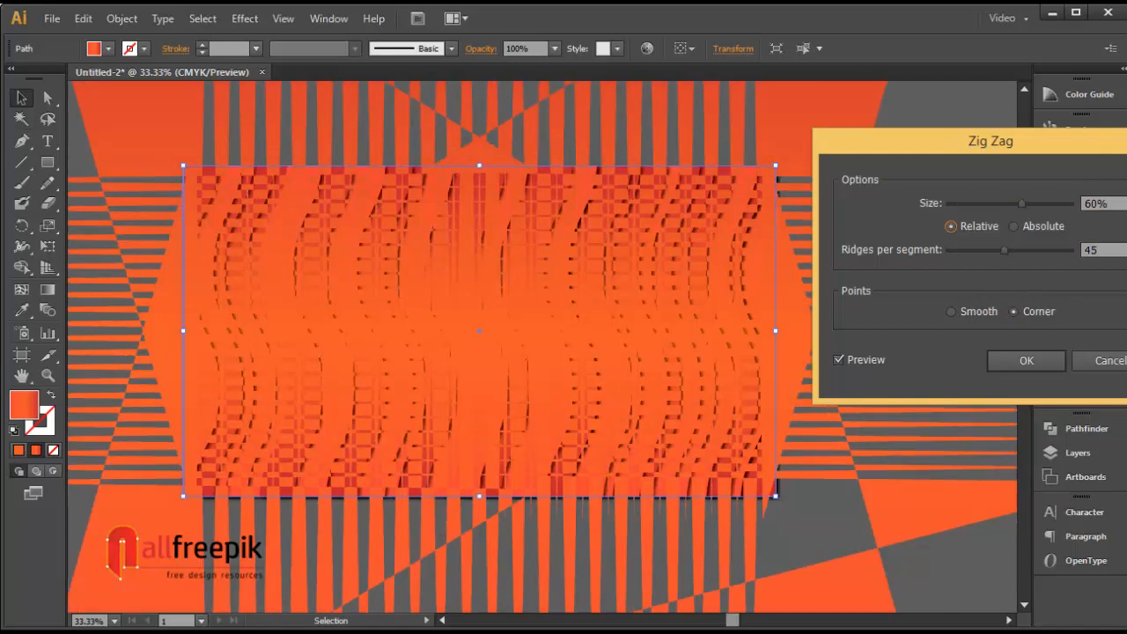
left_click(1008, 361)
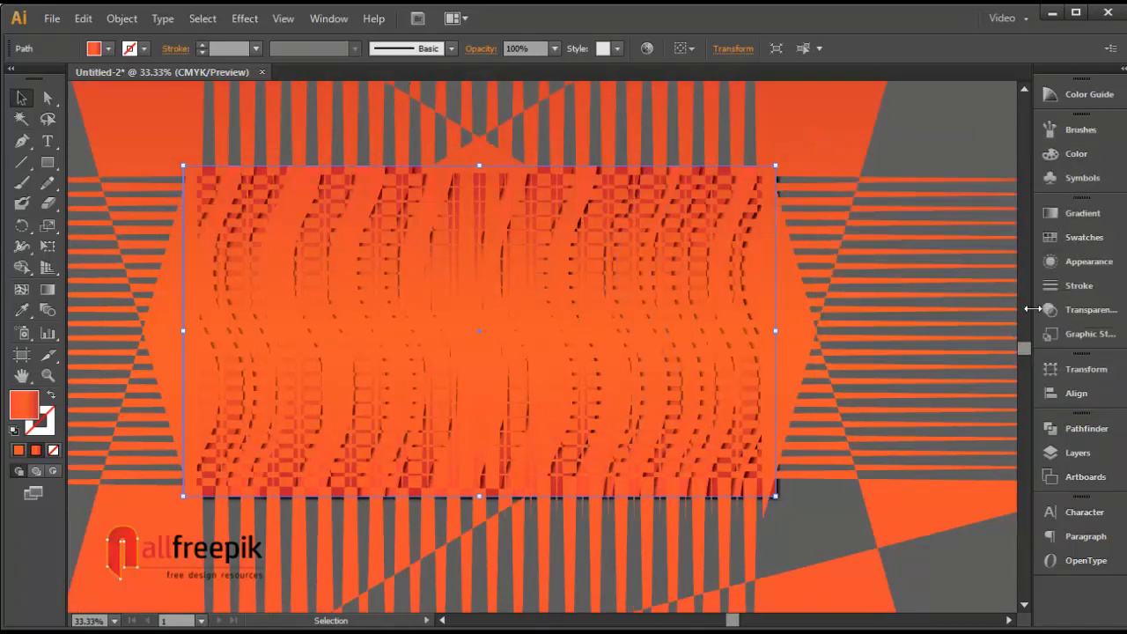
Set the zig-zag rectangle's blending mode to Darken and deselect it
left_click(1078, 312)
left_click(895, 224)
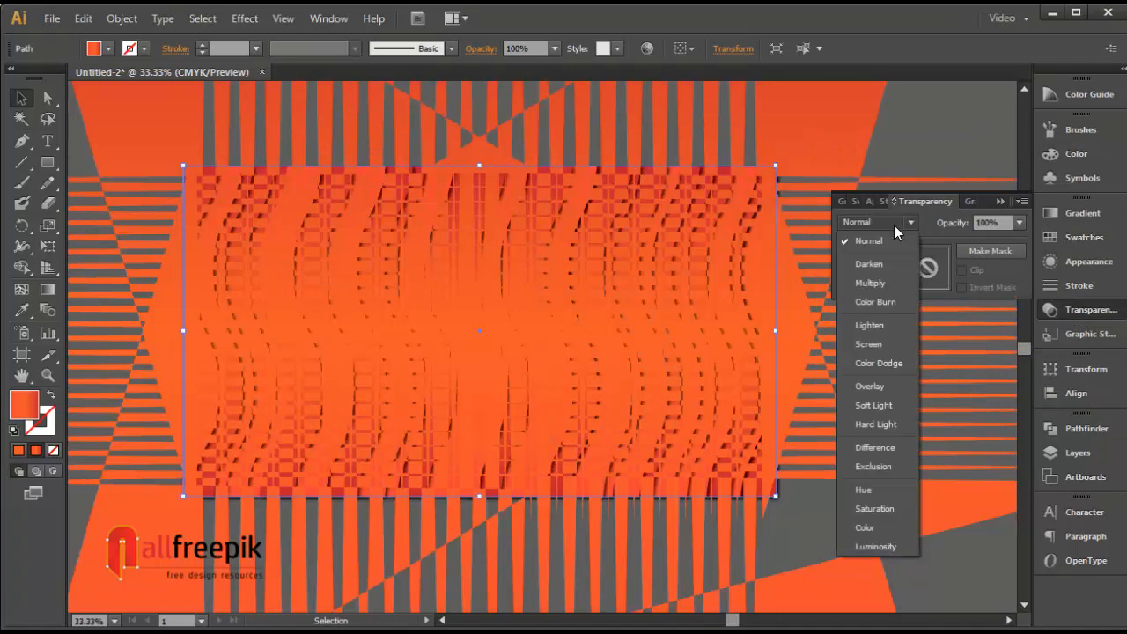
left_click(885, 261)
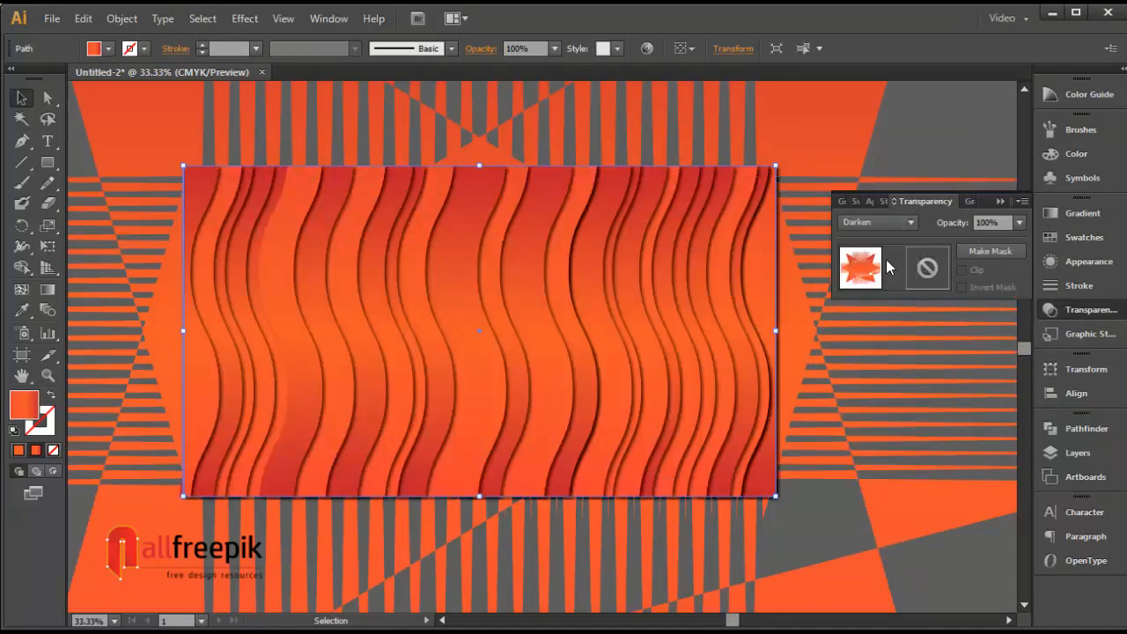
left_click(912, 155)
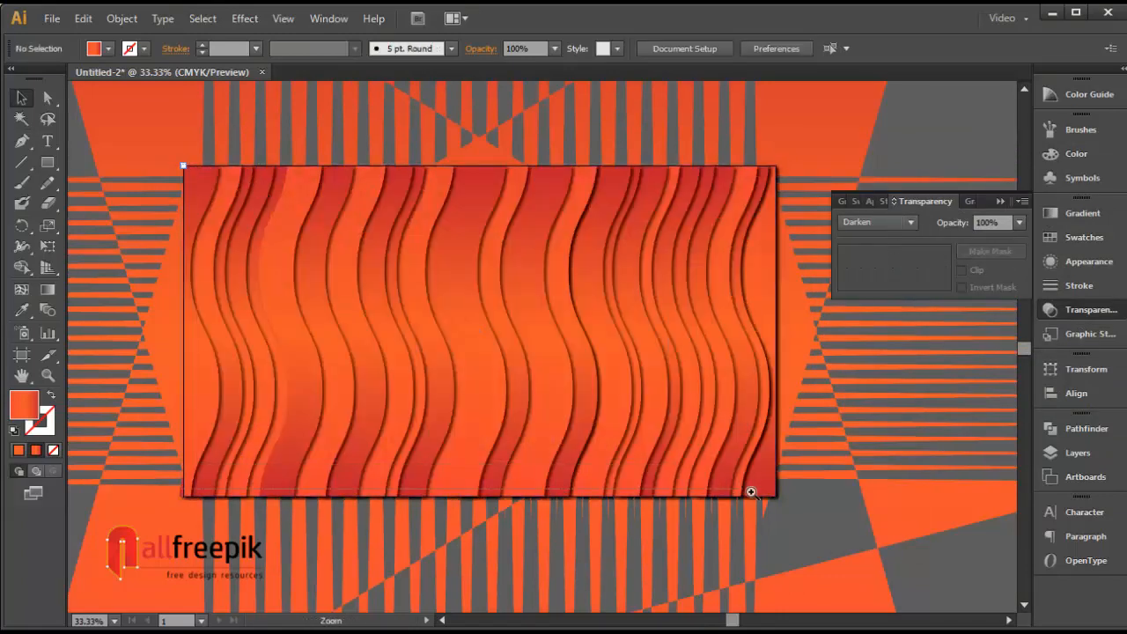
Examine up close how the darkened zig-zag rectangle blends with the wavy strips across the artboard
key("ctrl+0")
key("space")
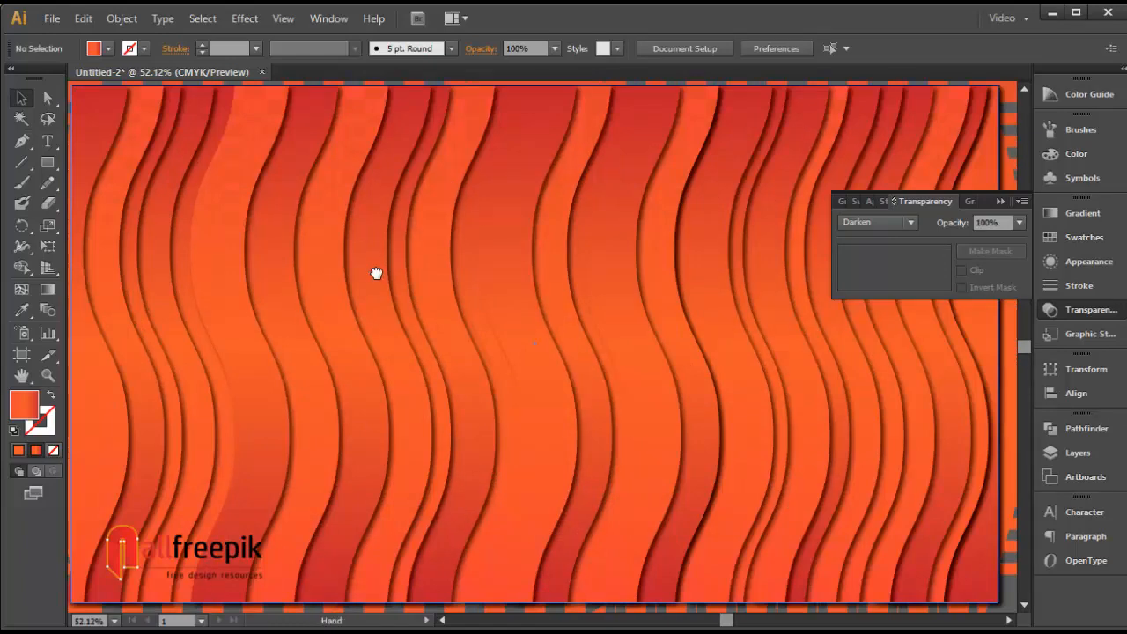
left_click_drag(377, 272, 438, 307)
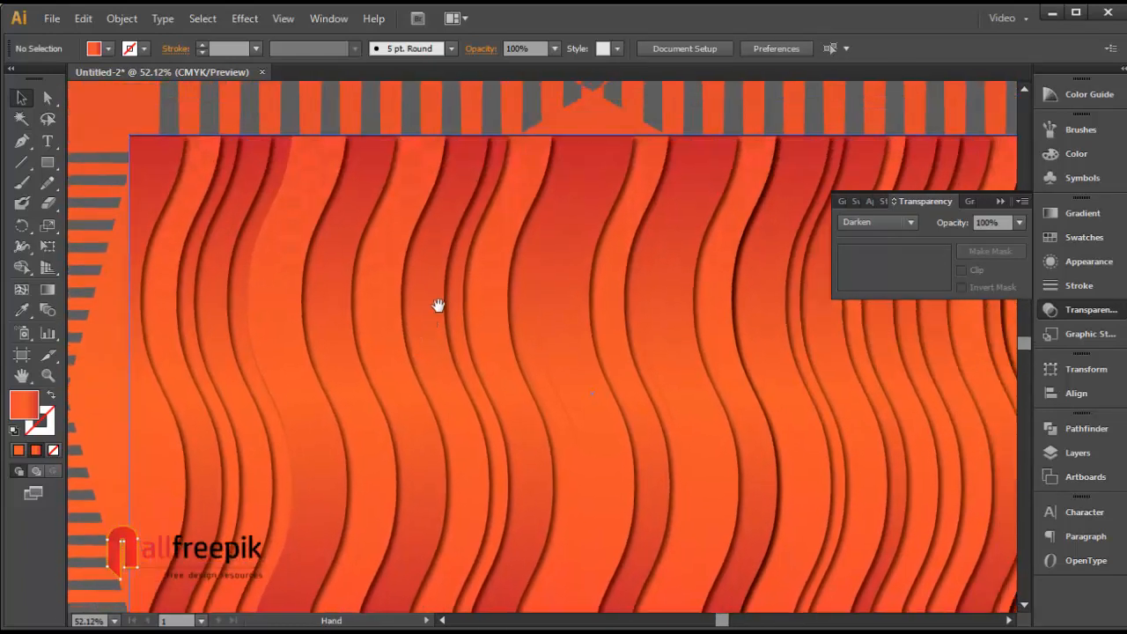
left_click(578, 110)
key("space")
left_click_drag(707, 338, 643, 162)
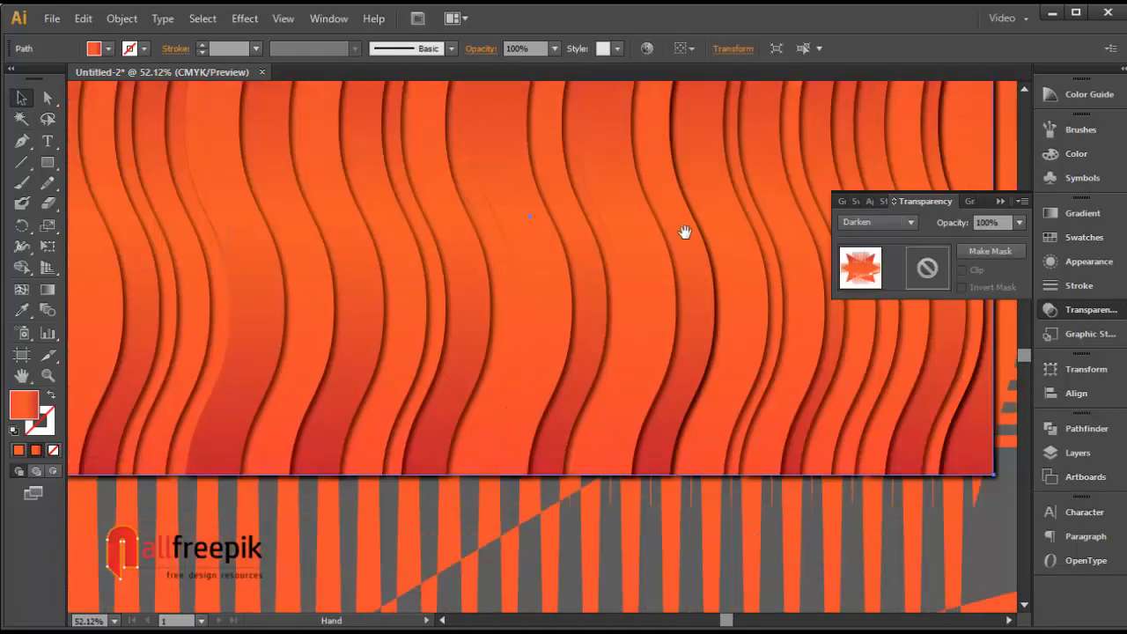
left_click_drag(684, 233, 661, 308)
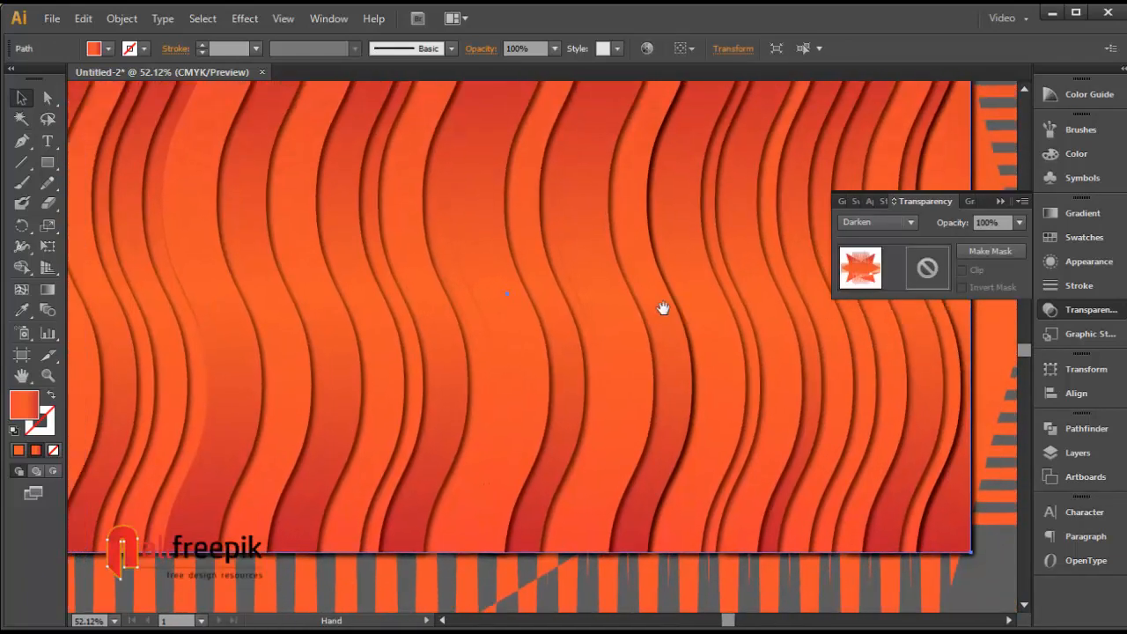
key("ctrl+minus")
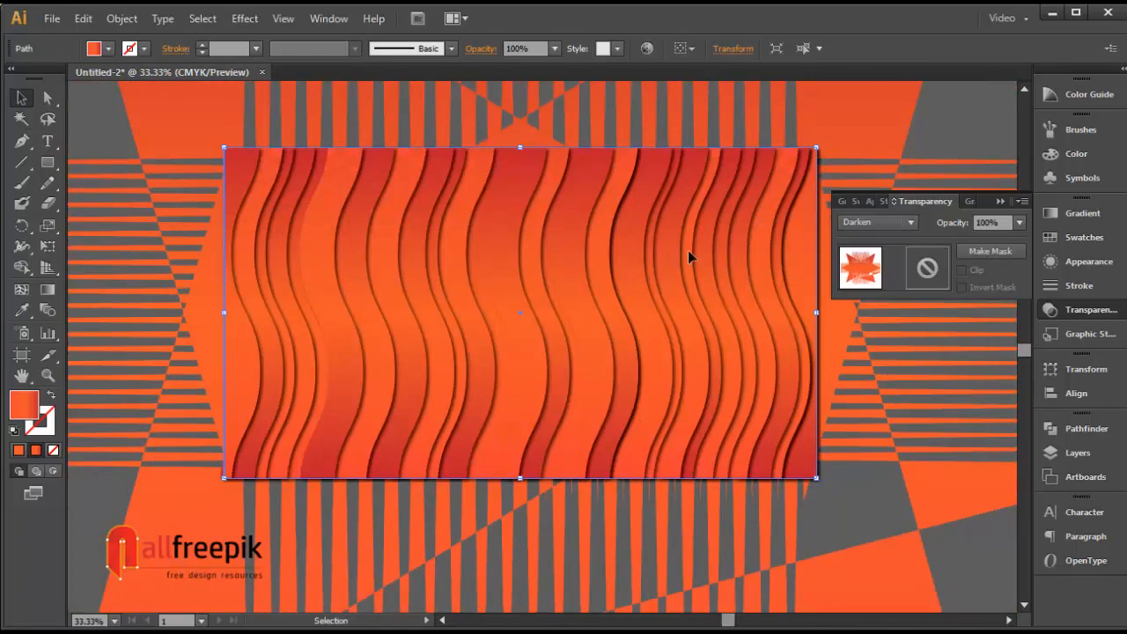
Copy the zig-zag rectangle, paste it in front, and rotate the copy by 180° before deselecting it
left_click(116, 135)
key("ctrl+a")
left_click(121, 18)
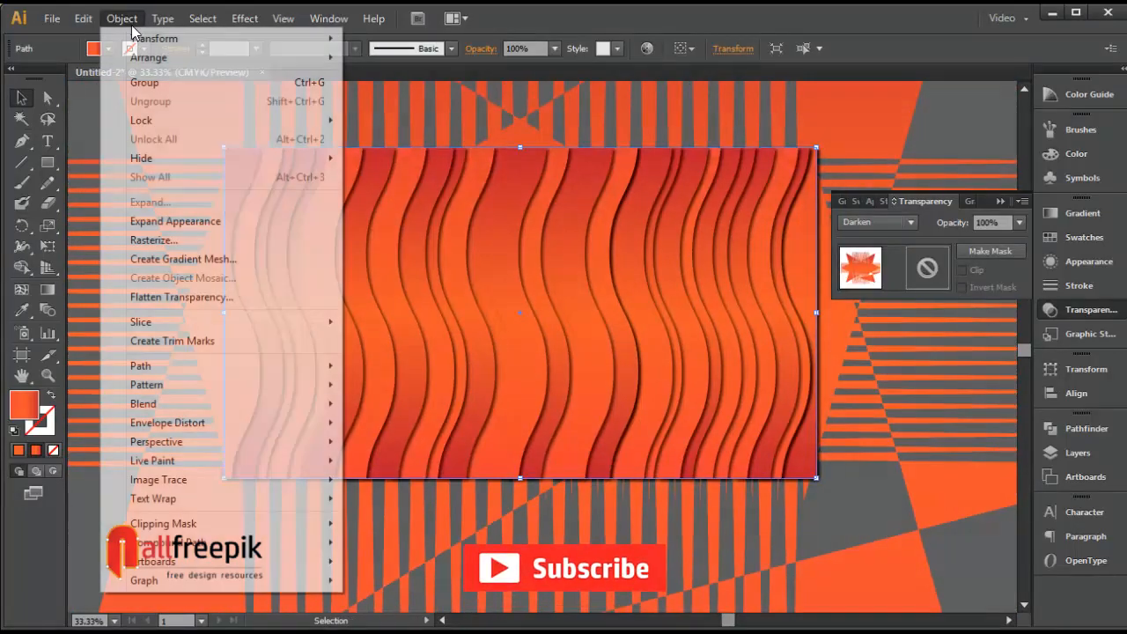
mouse_move(77, 22)
left_click(126, 102)
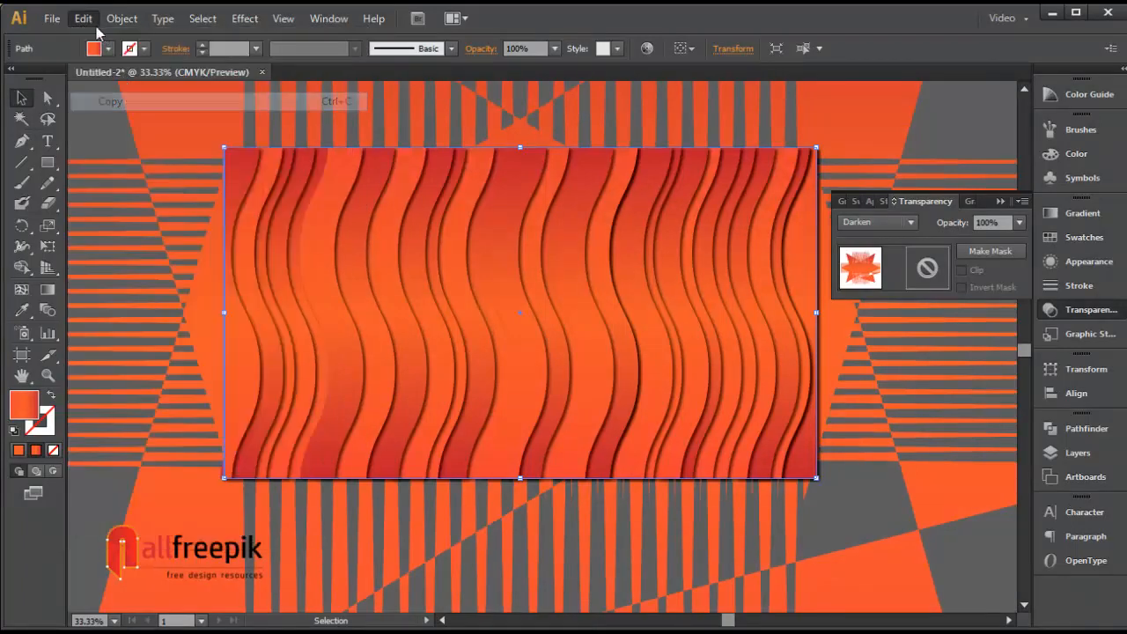
left_click(94, 25)
left_click(141, 140)
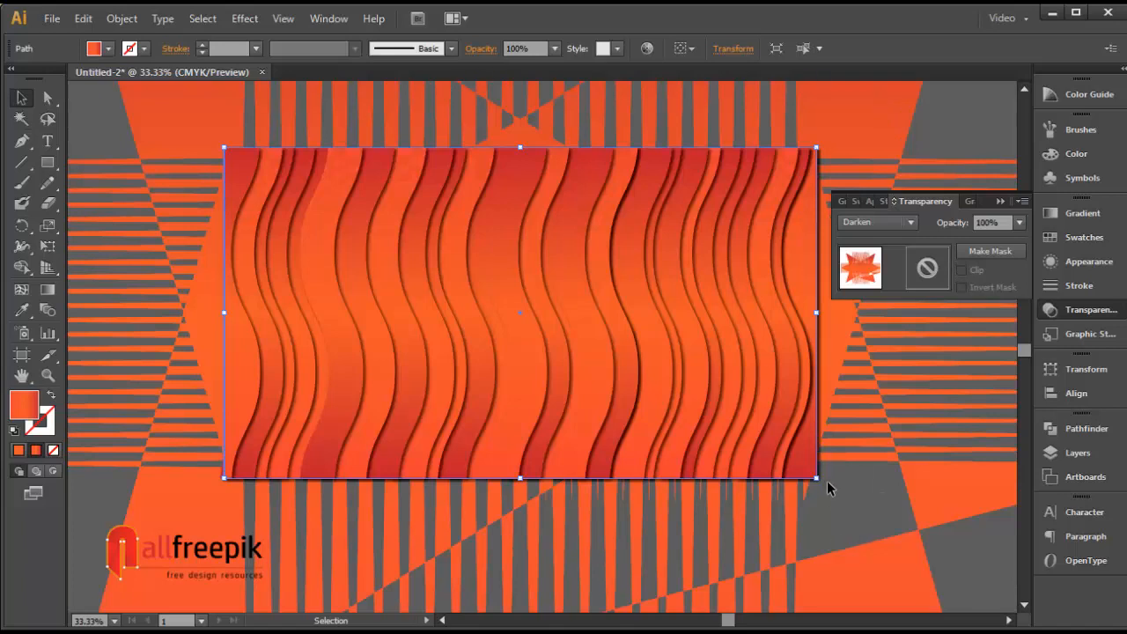
left_click_drag(820, 486, 267, 241)
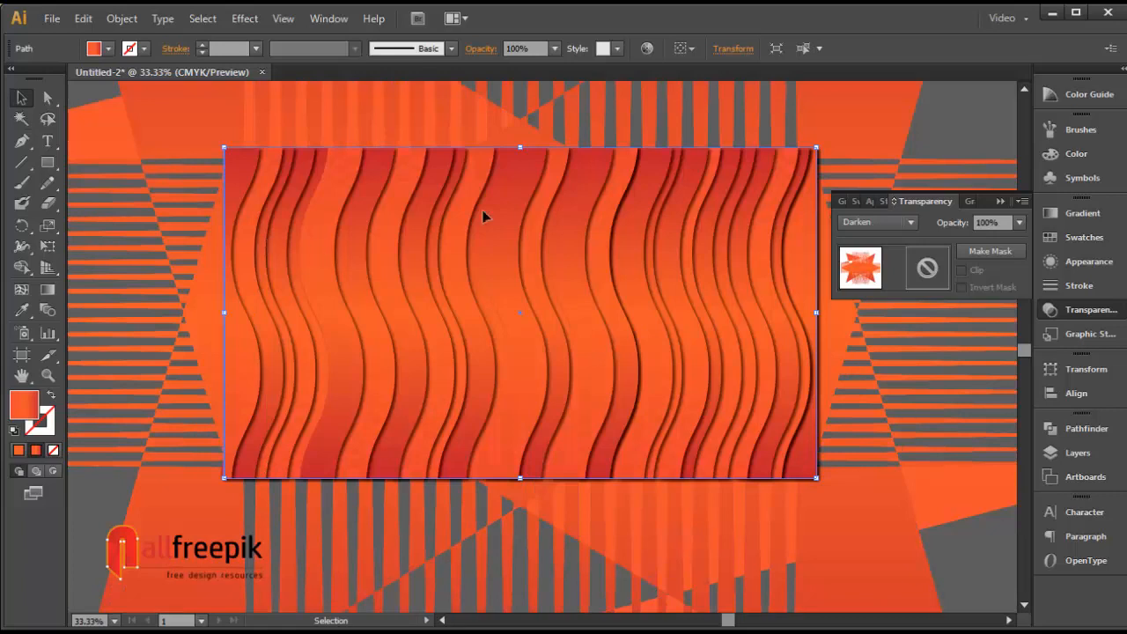
left_click(953, 147)
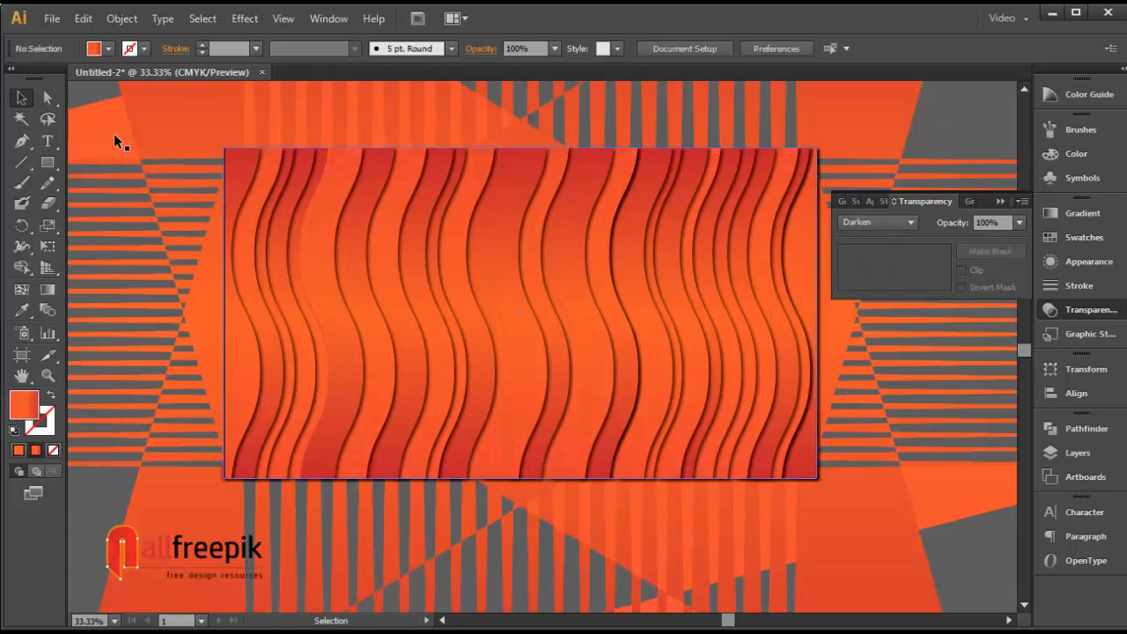
Draw another artboard-sized rectangle over all the artwork
left_click(48, 162)
left_click_drag(225, 146, 821, 478)
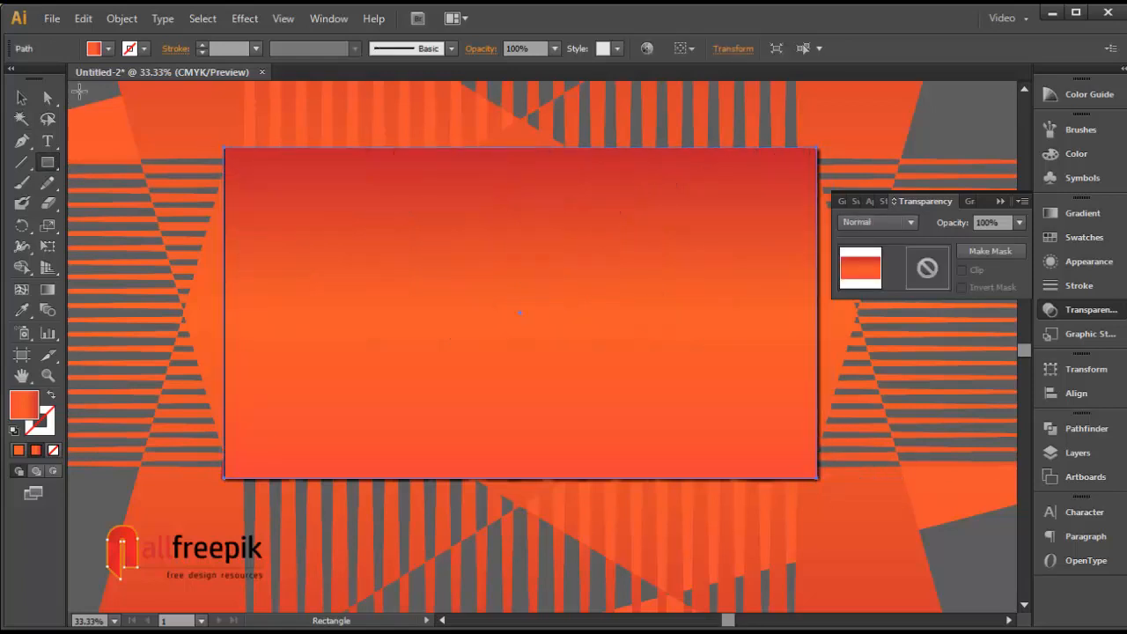
left_click(30, 98)
Select all objects and make a clipping mask with the top rectangle
key("ctrl+a")
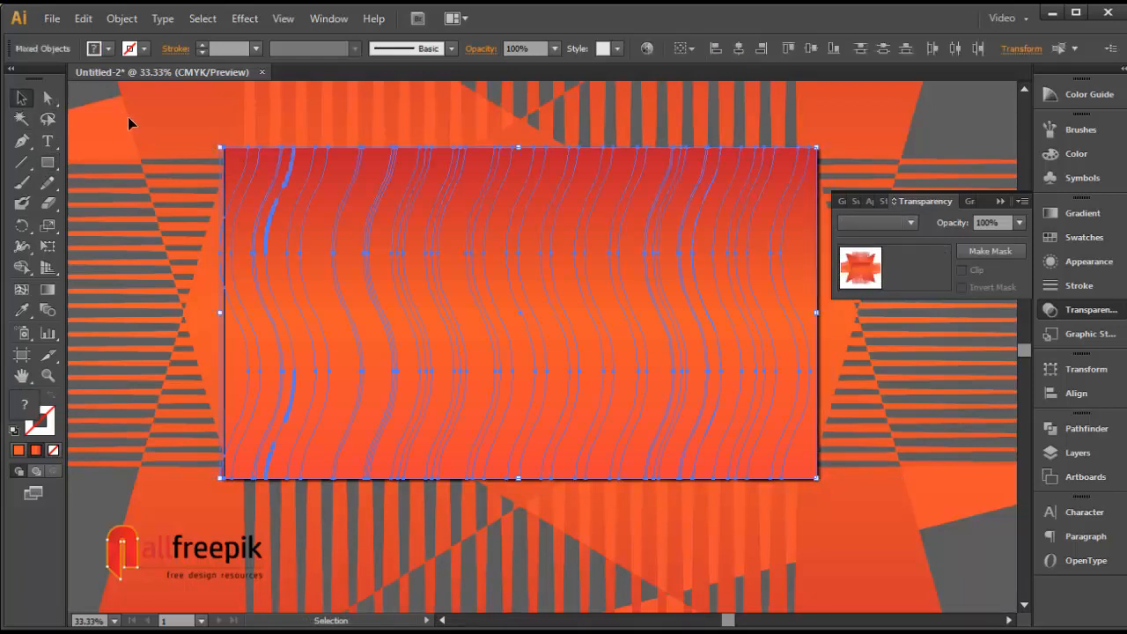
left_click(88, 101)
left_click(202, 18)
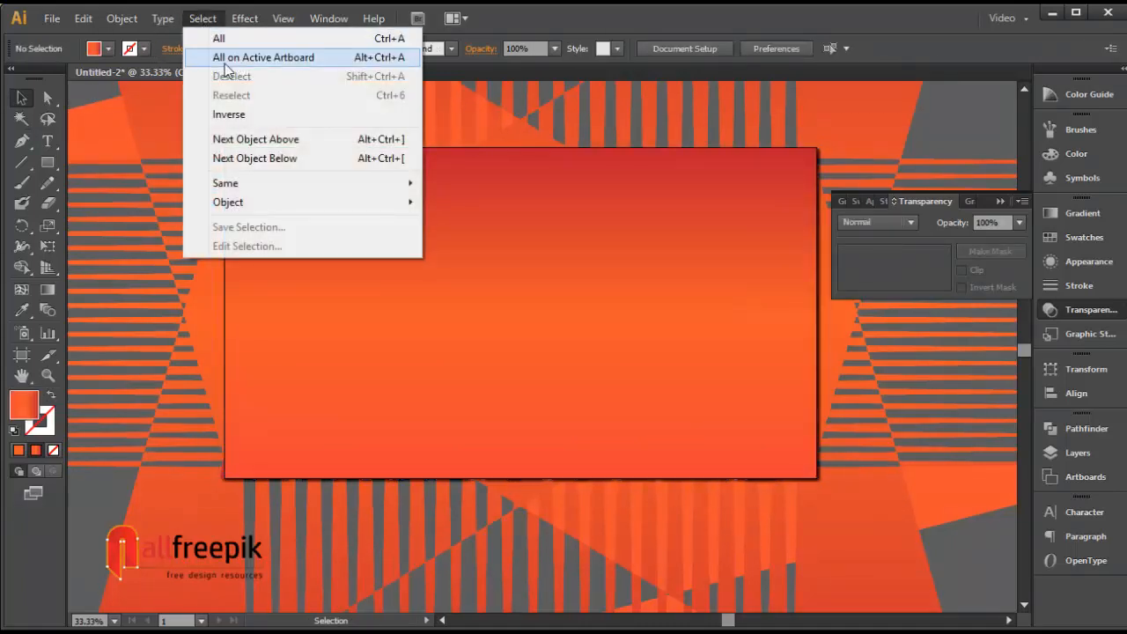
left_click(230, 41)
right_click(560, 242)
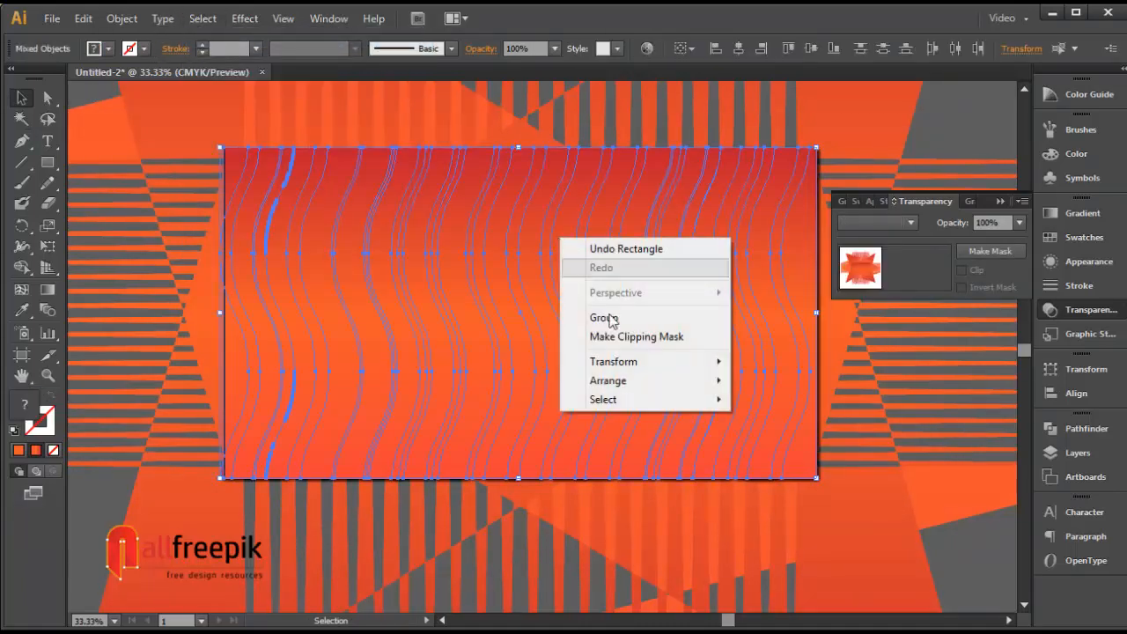
mouse_move(638, 360)
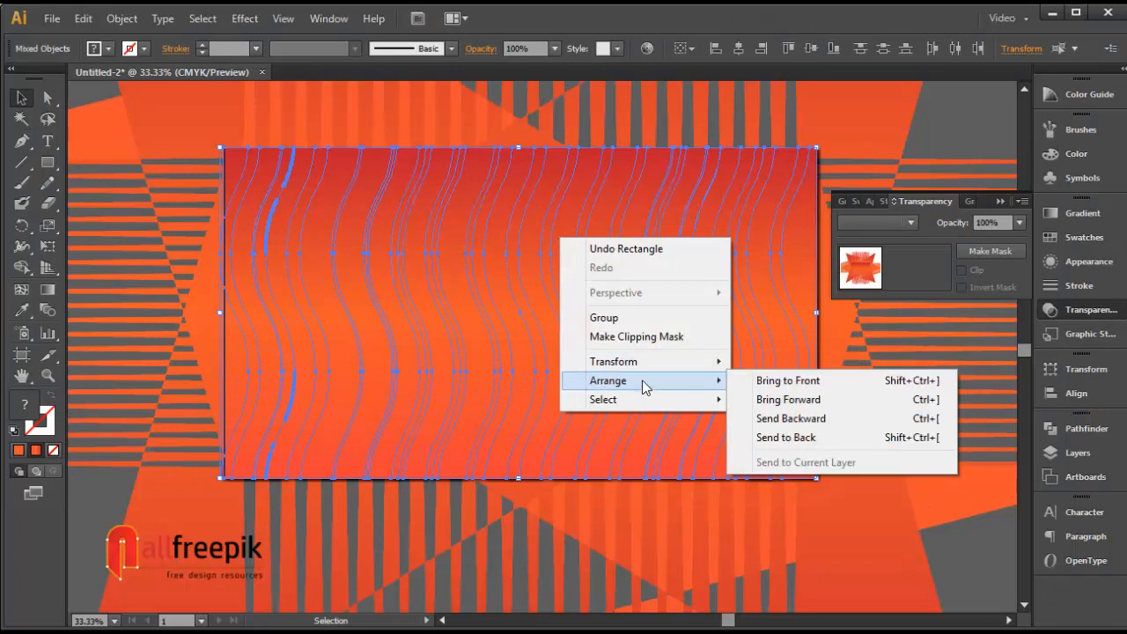
left_click(626, 340)
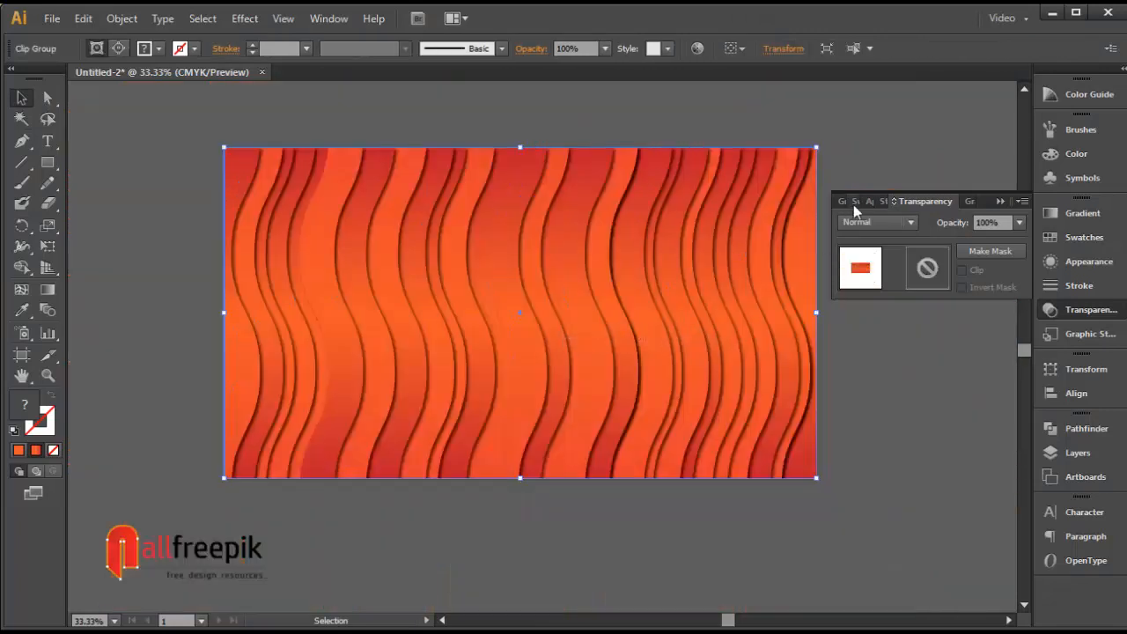
Deselect the clipped artwork and view it up close with the transparency settings hidden
left_click(897, 152)
key("z")
left_click_drag(216, 141, 873, 511)
left_click(999, 201)
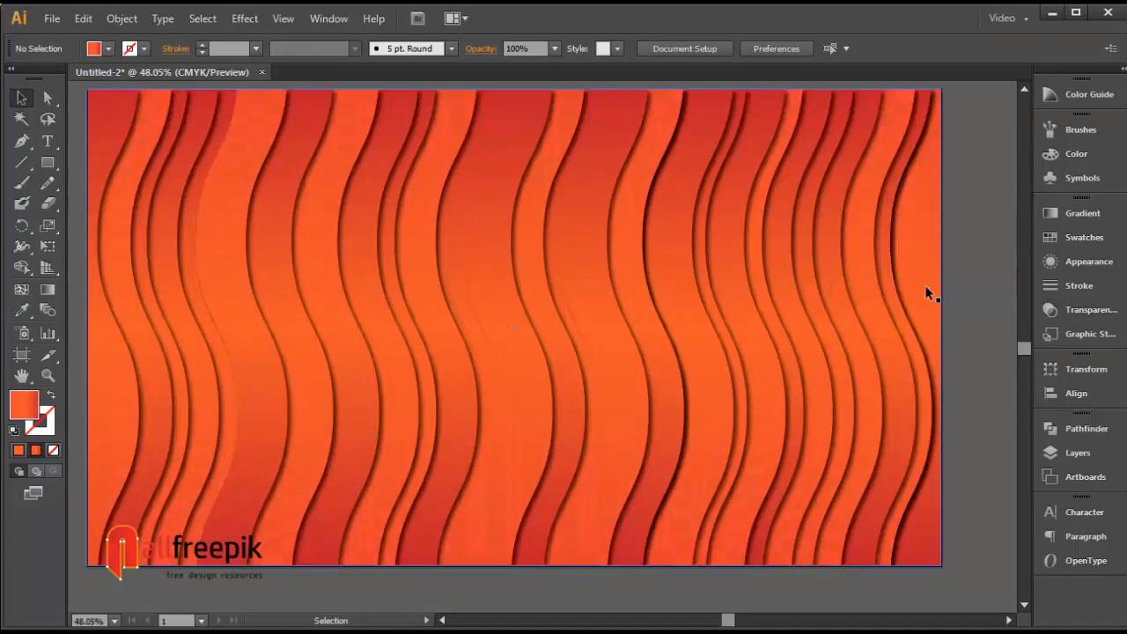